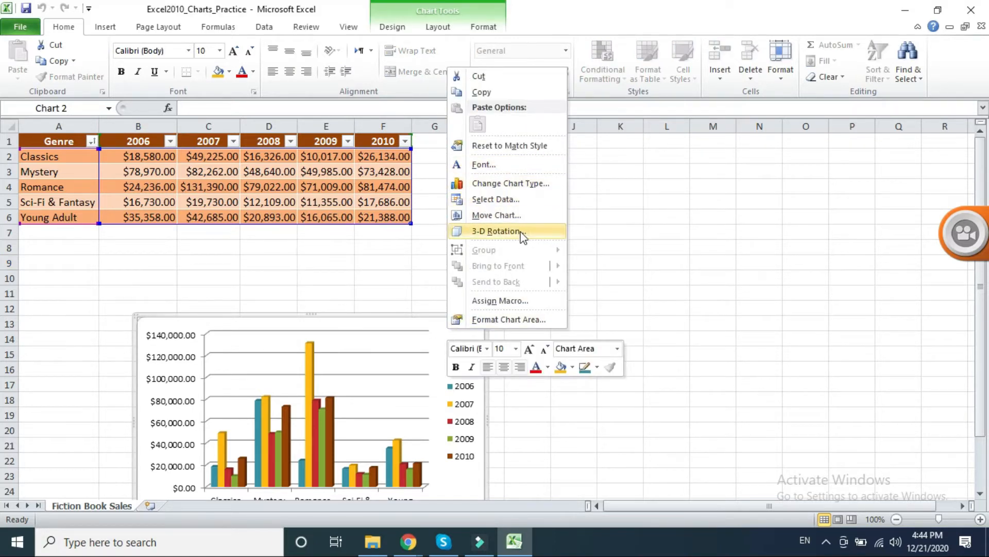
# Delete the 3-D column chart below the sales table
pyautogui.click(354, 317)
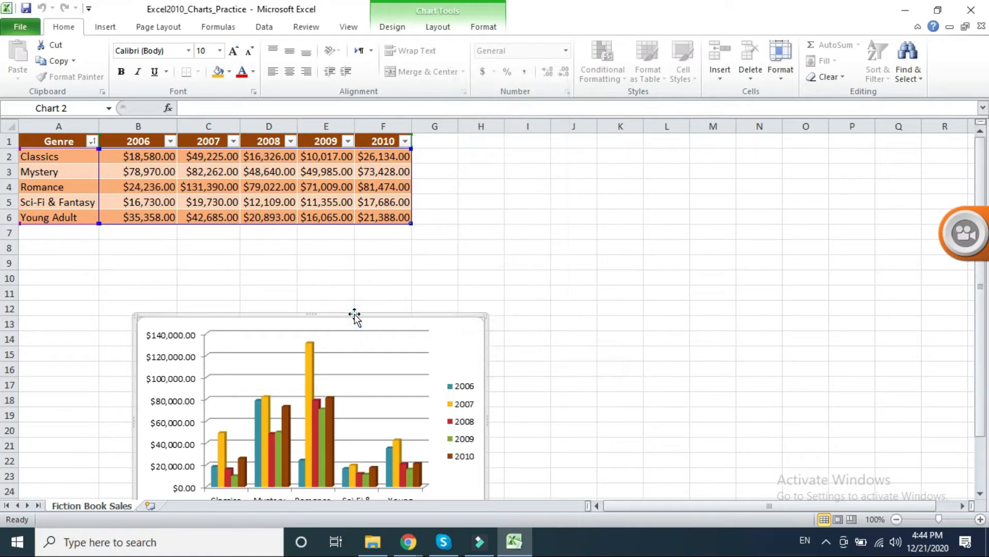
pyautogui.press('Delete')
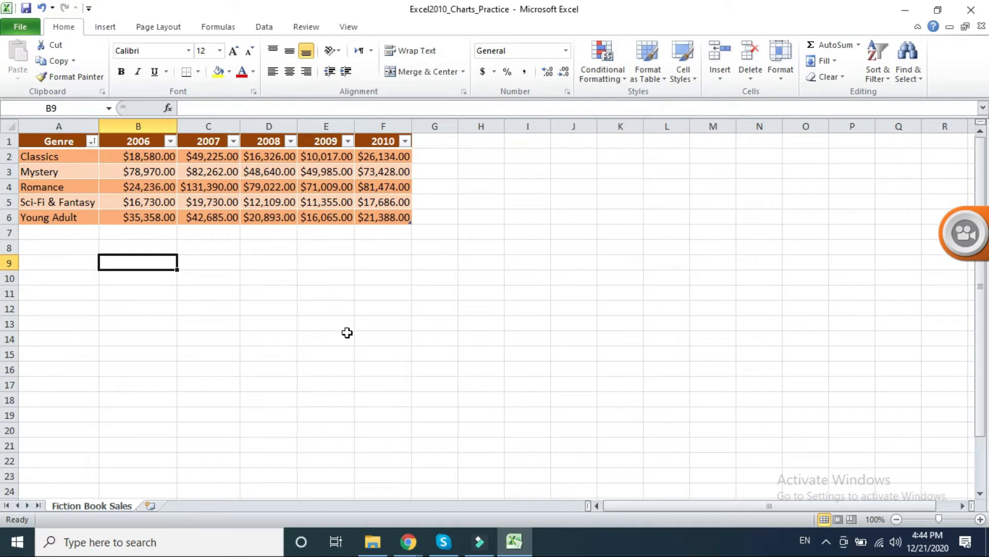
# Switch to the lecture PDF in Chrome and review the instructions for creating a chart
pyautogui.moveTo(407, 542)
pyautogui.click(485, 475)
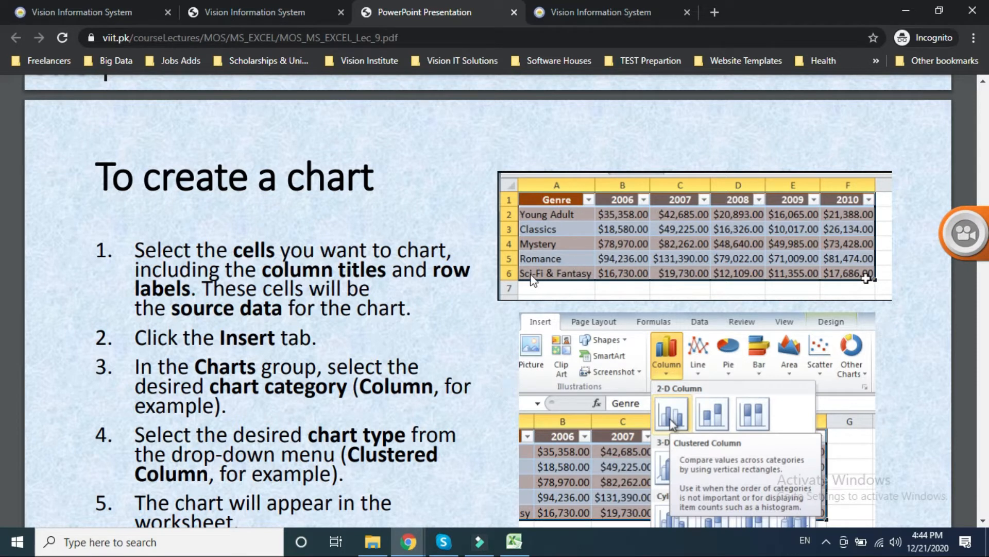
pyautogui.scroll(-3, 232, 384)
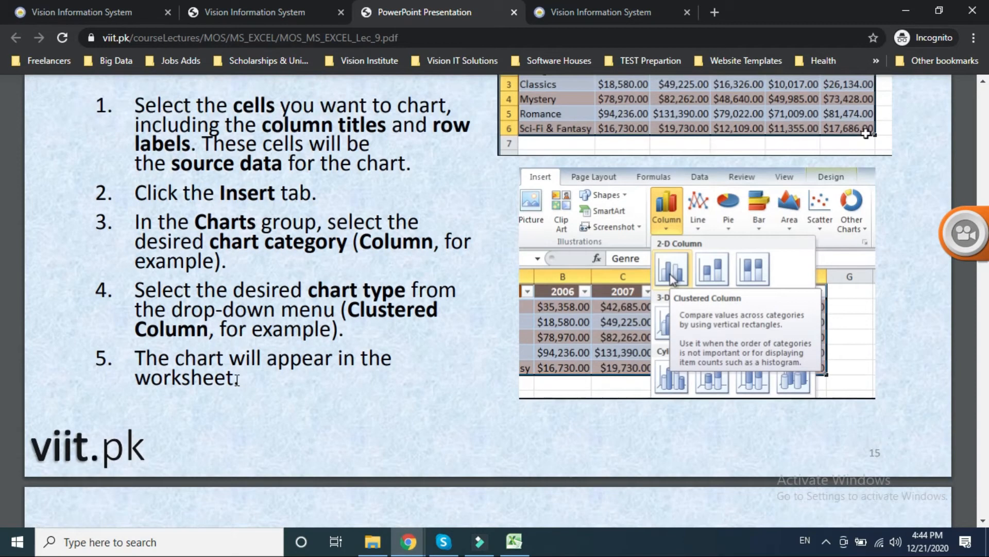
pyautogui.scroll(2, 543, 290)
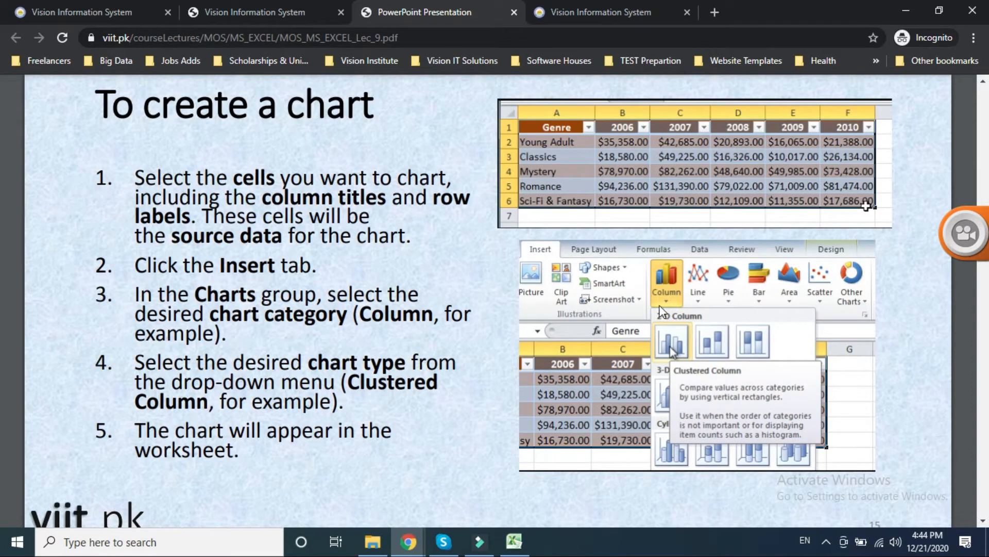
# Switch to Excel, insert a 2-D Clustered Column chart from A1:F6 and place it to the right of the table
pyautogui.click(514, 541)
pyautogui.click(269, 289)
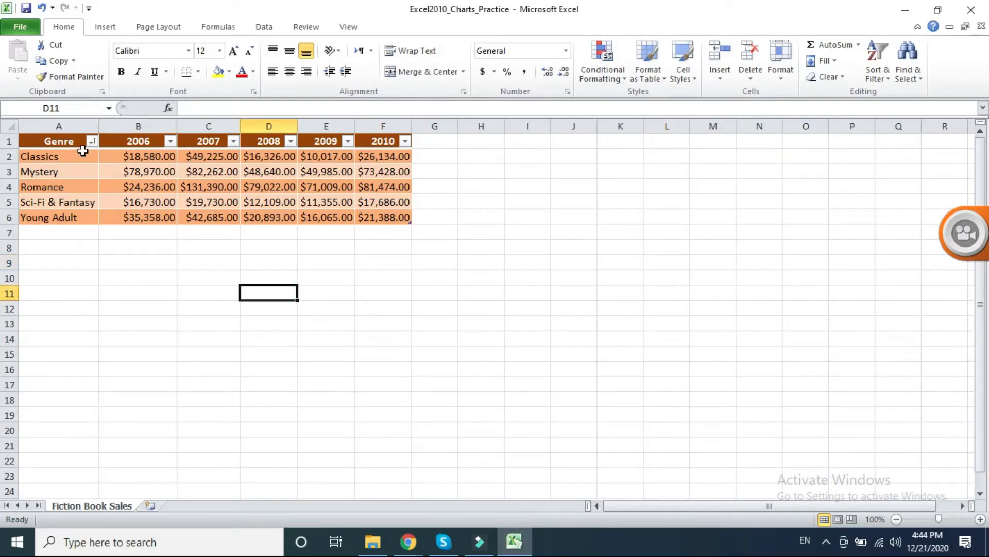
pyautogui.click(33, 139)
pyautogui.moveTo(34, 138); pyautogui.dragTo(89, 218)
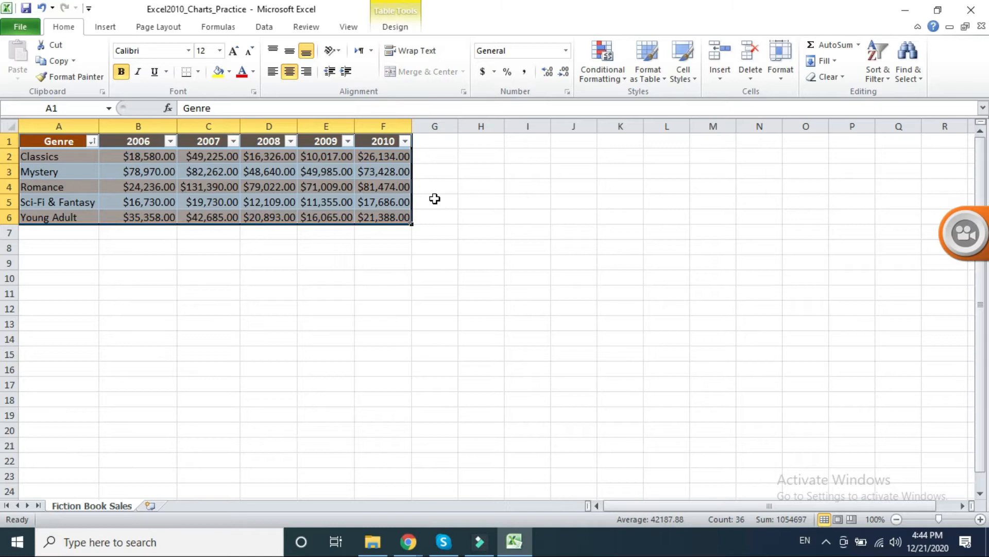
pyautogui.click(105, 26)
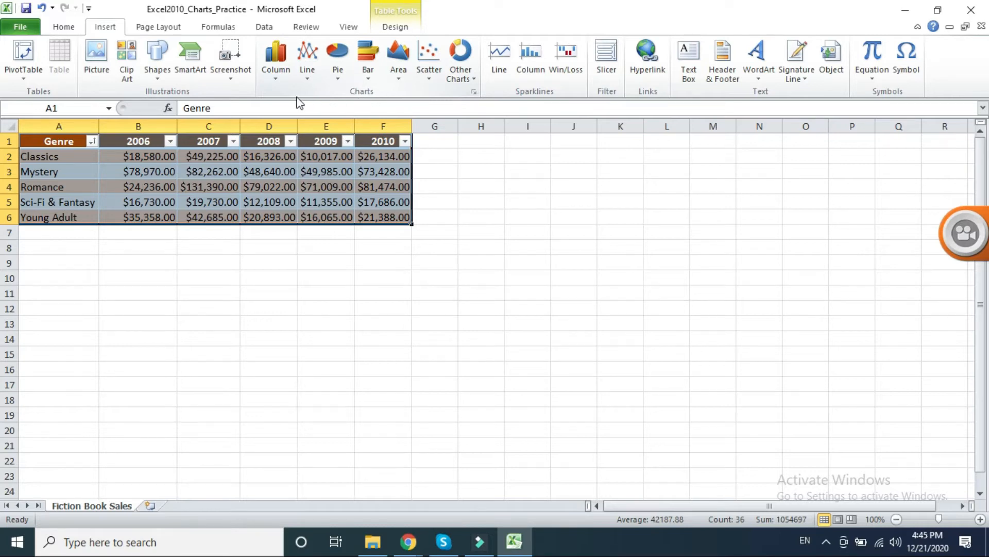
pyautogui.click(276, 75)
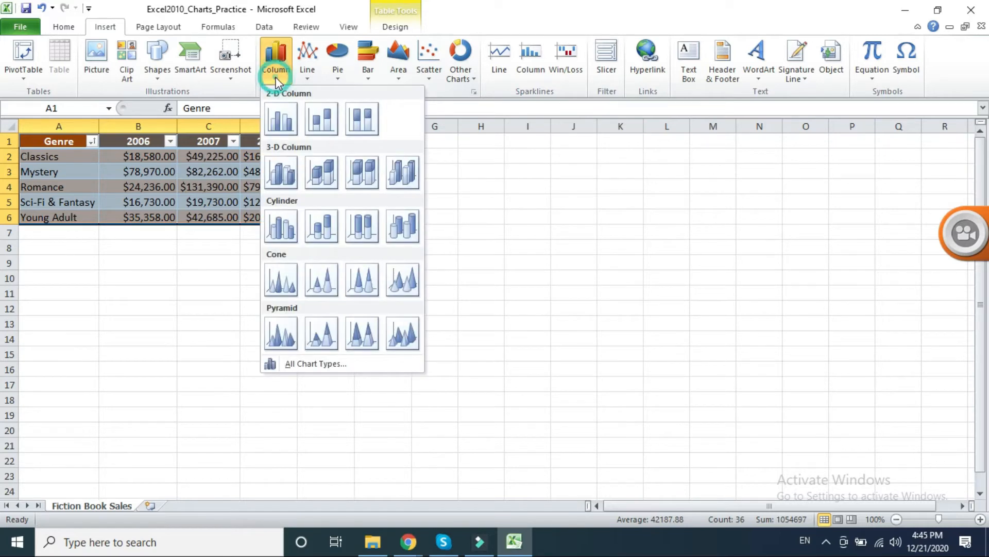
pyautogui.click(280, 126)
pyautogui.moveTo(492, 217); pyautogui.dragTo(674, 179)
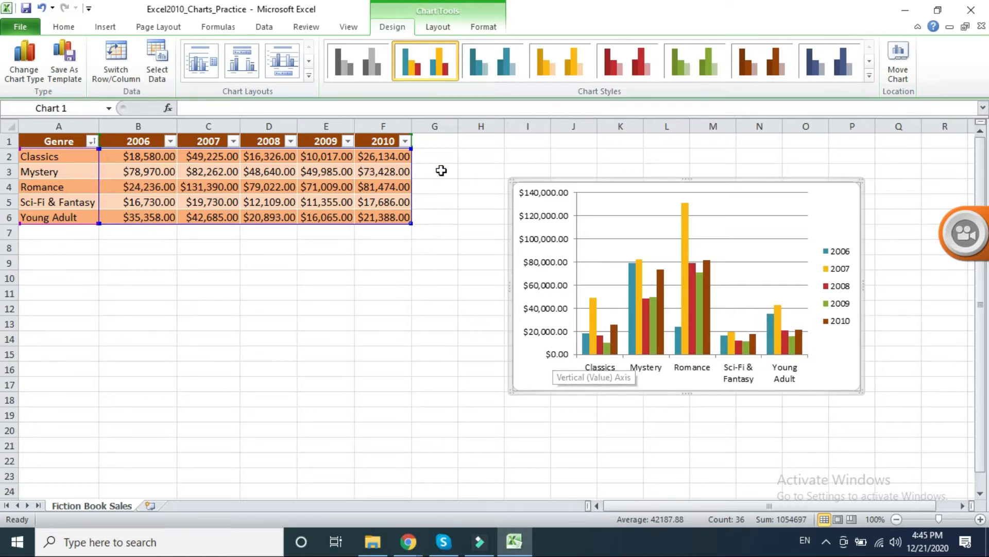
# Look through the design, layout and formatting options available for the selected column chart
pyautogui.click(371, 306)
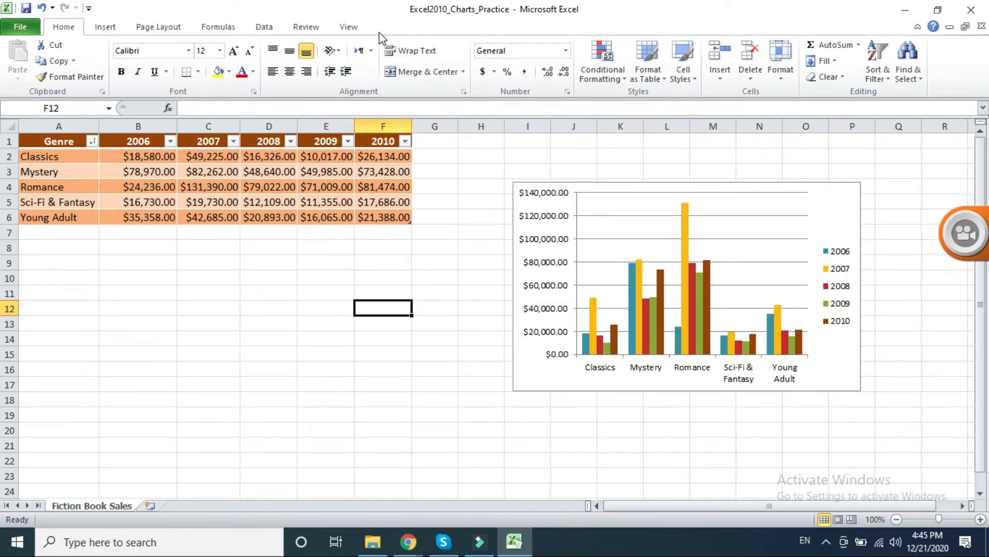
pyautogui.click(658, 193)
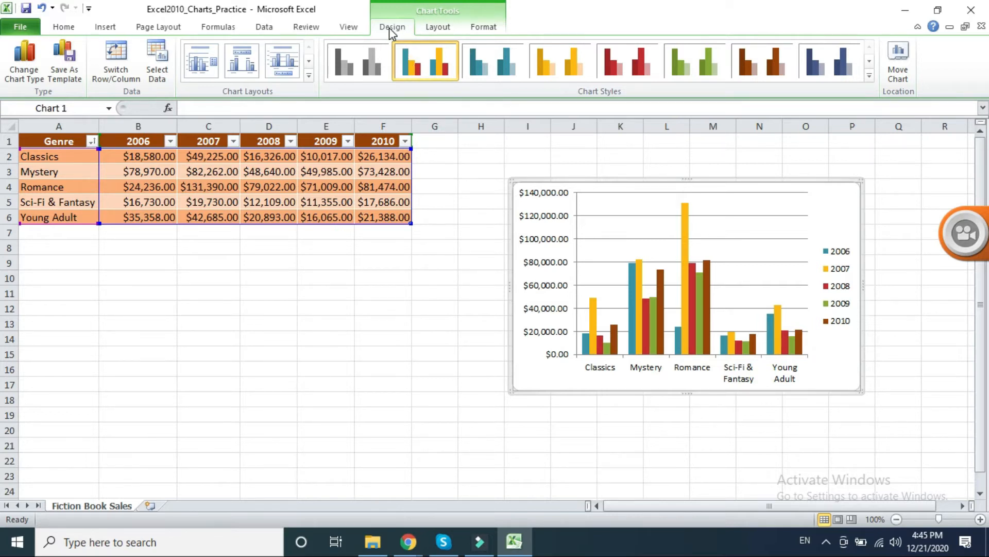
pyautogui.click(439, 28)
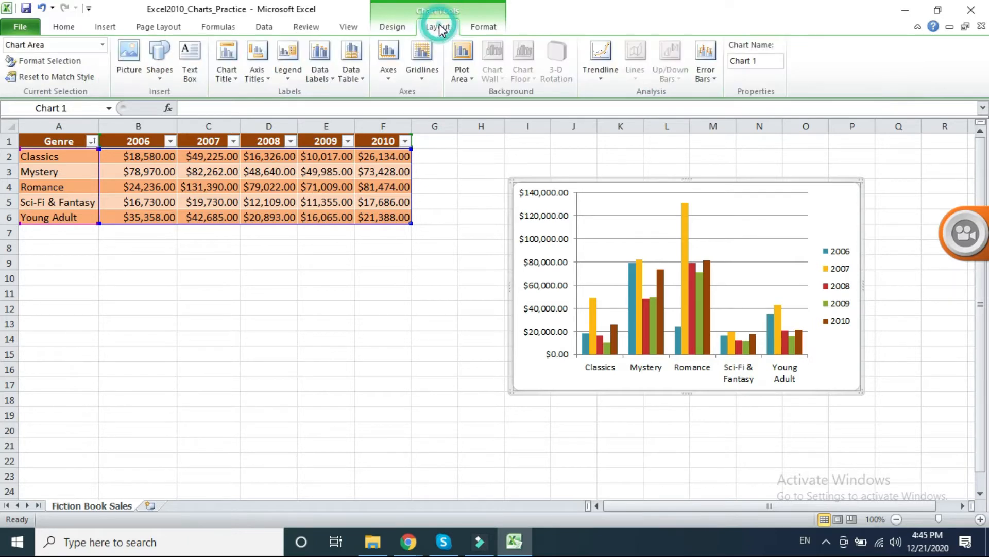
pyautogui.click(481, 29)
pyautogui.click(390, 28)
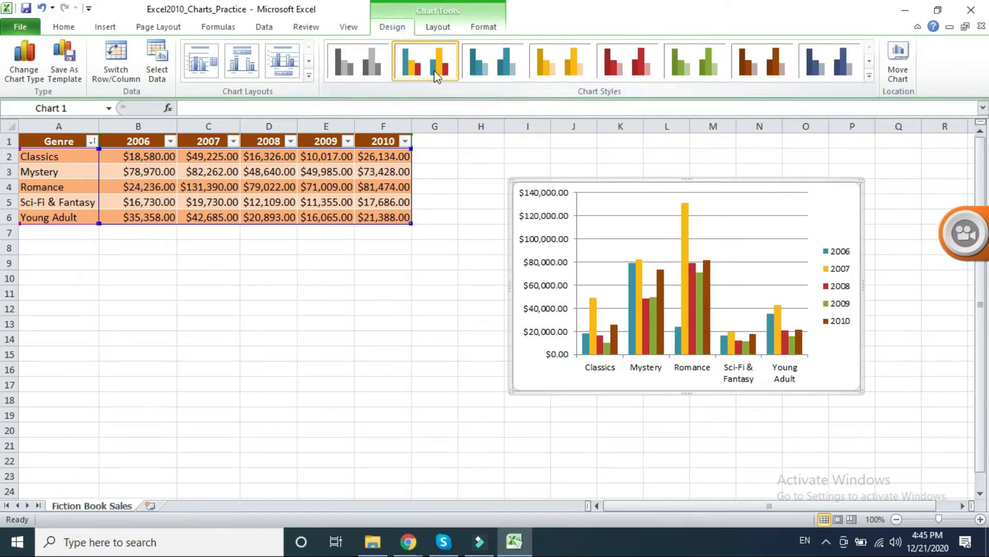
# Try the flat teal, gold, red, green, brown and blue colour styles on the chart in turn
pyautogui.click(493, 63)
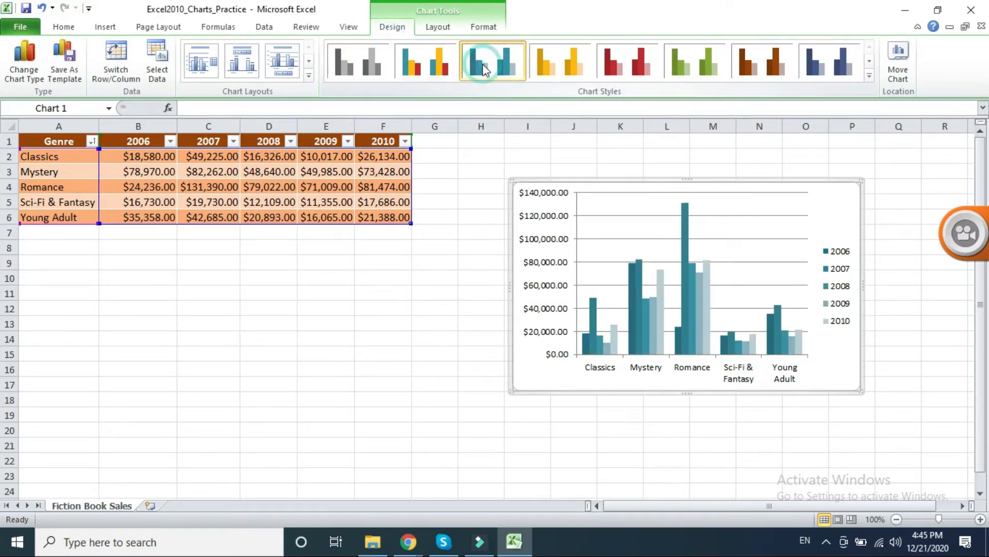
pyautogui.click(556, 61)
pyautogui.click(628, 65)
pyautogui.click(694, 66)
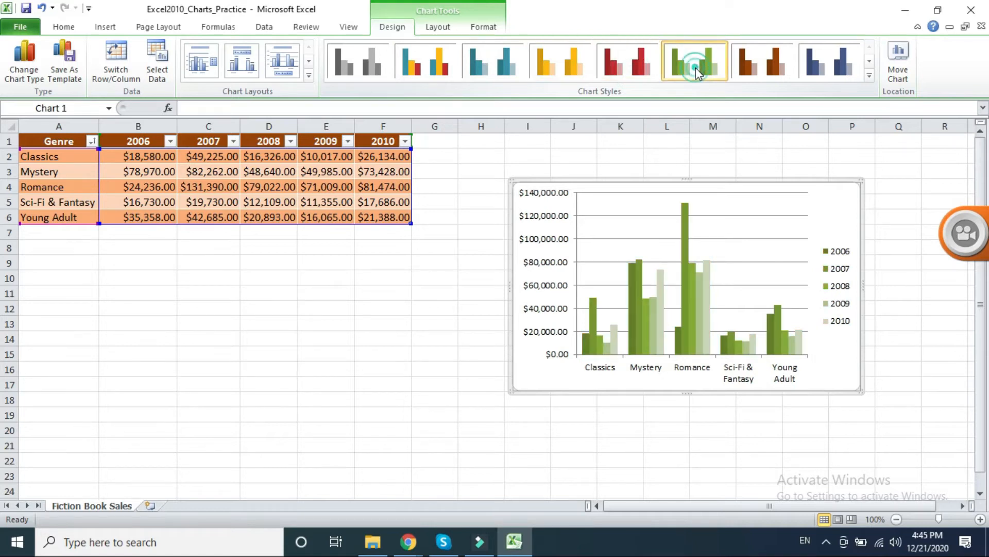
pyautogui.click(753, 64)
pyautogui.click(815, 69)
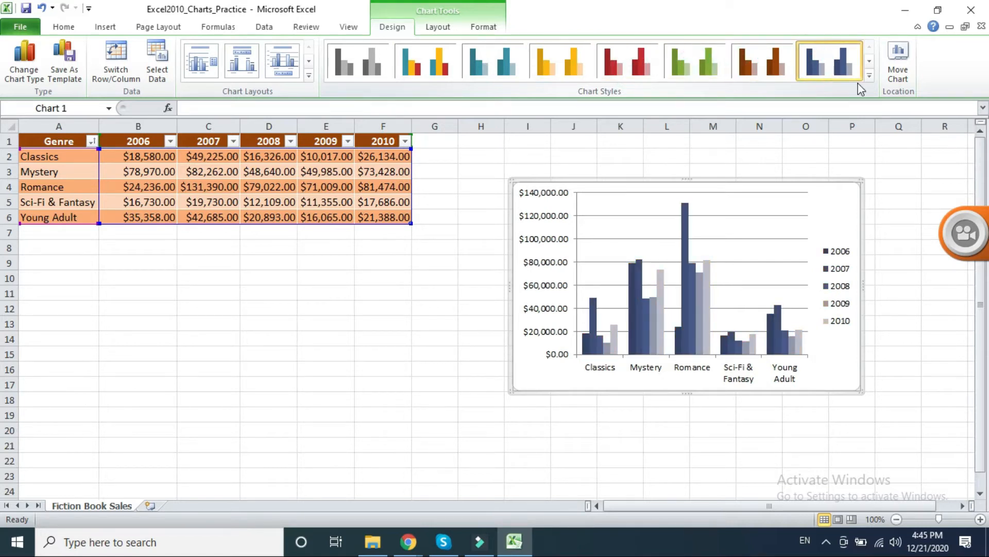
# Apply the bevelled gold chart style to the column chart
pyautogui.click(869, 75)
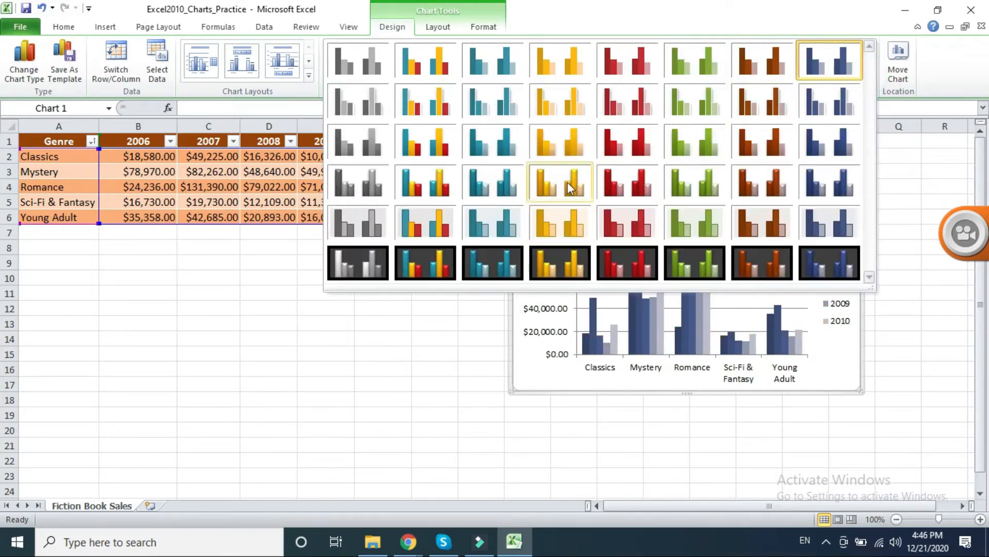
pyautogui.click(566, 214)
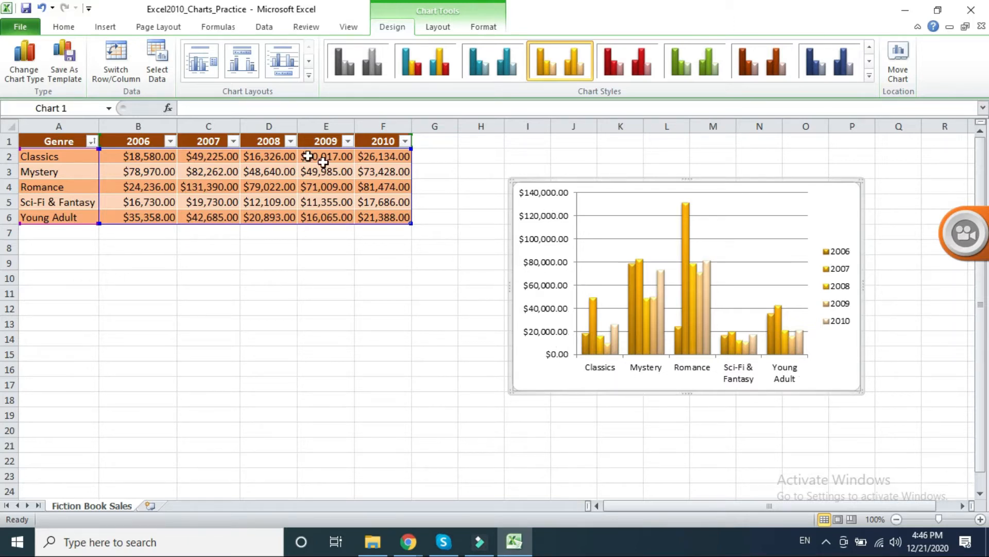
# Try chart layouts with a side legend, with data labels, with a legend below and with a data table
pyautogui.click(309, 77)
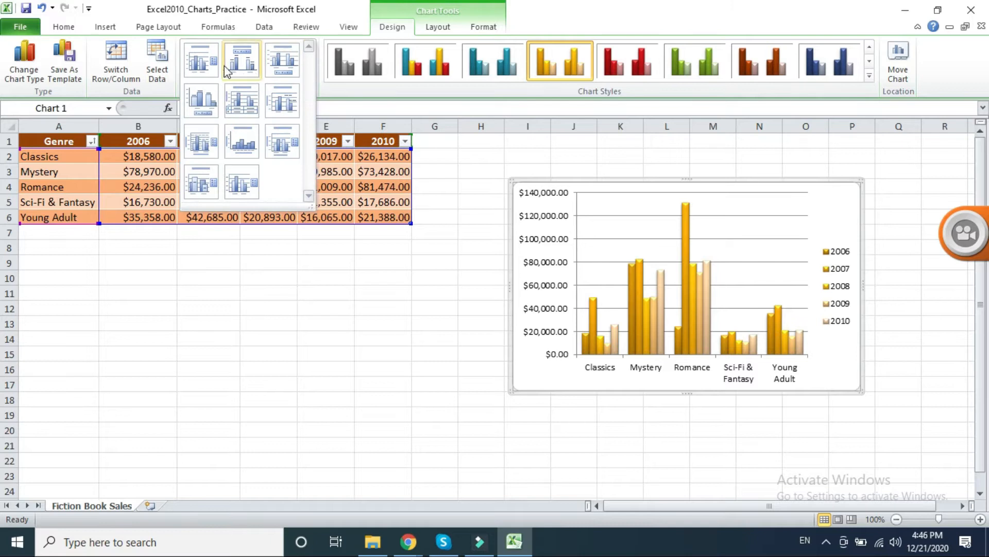
pyautogui.click(192, 61)
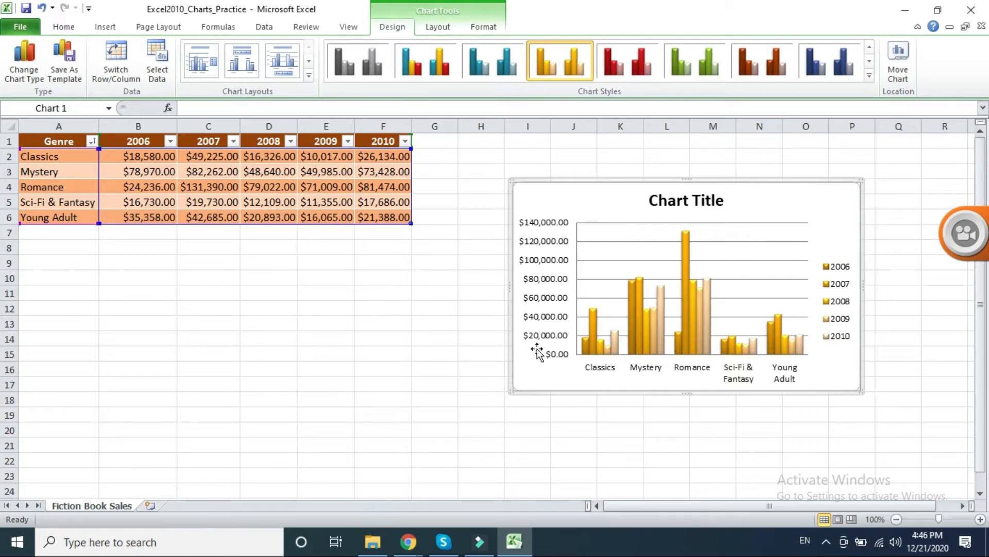
pyautogui.click(242, 66)
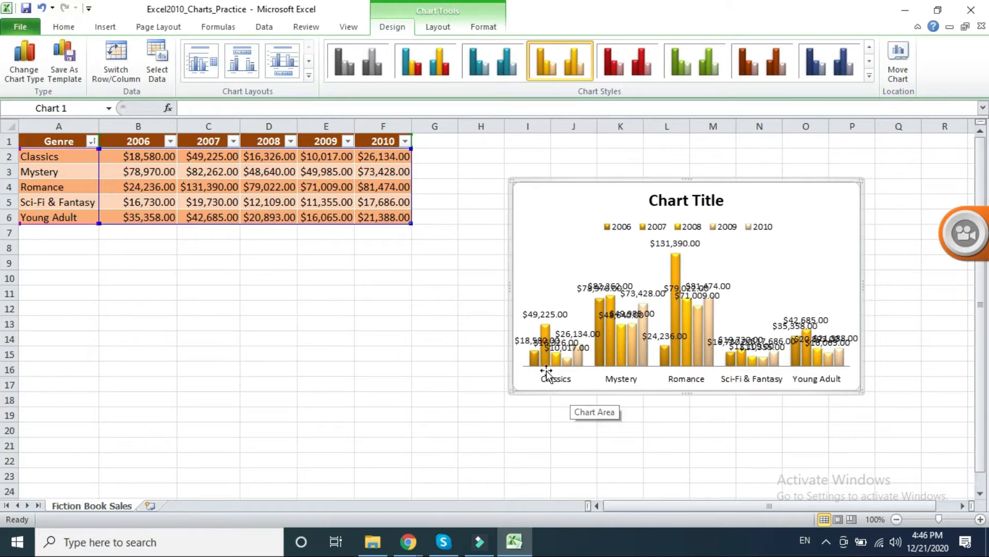
pyautogui.click(282, 66)
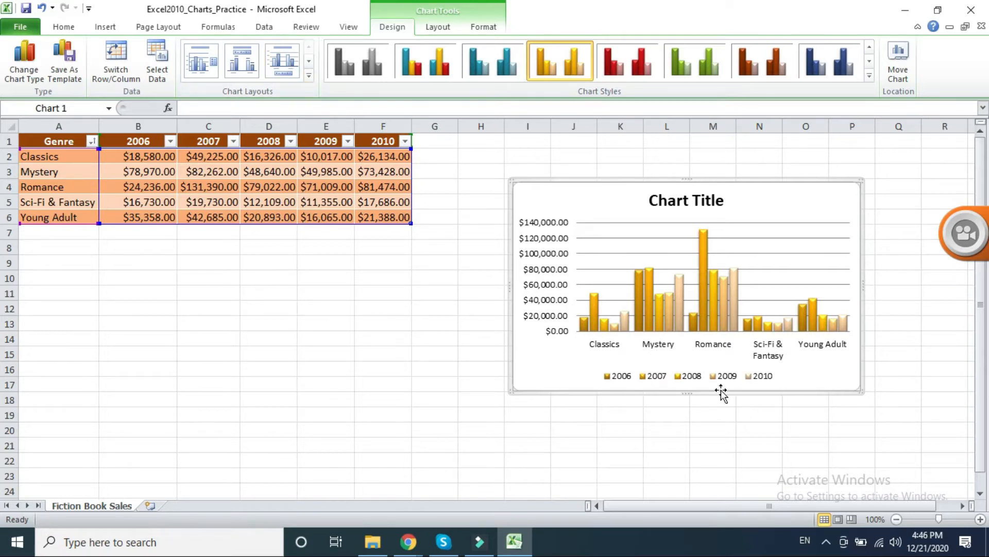
pyautogui.click(308, 77)
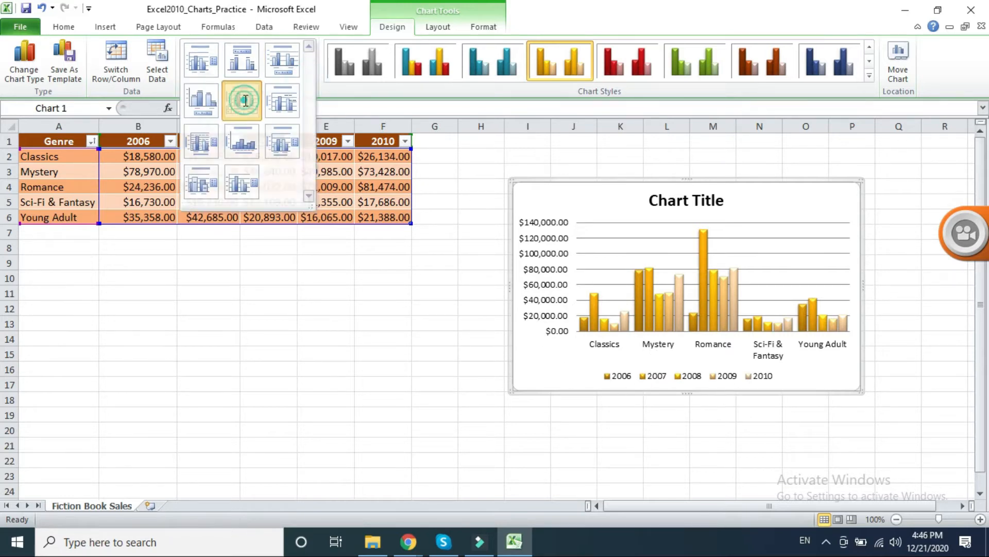
pyautogui.click(245, 100)
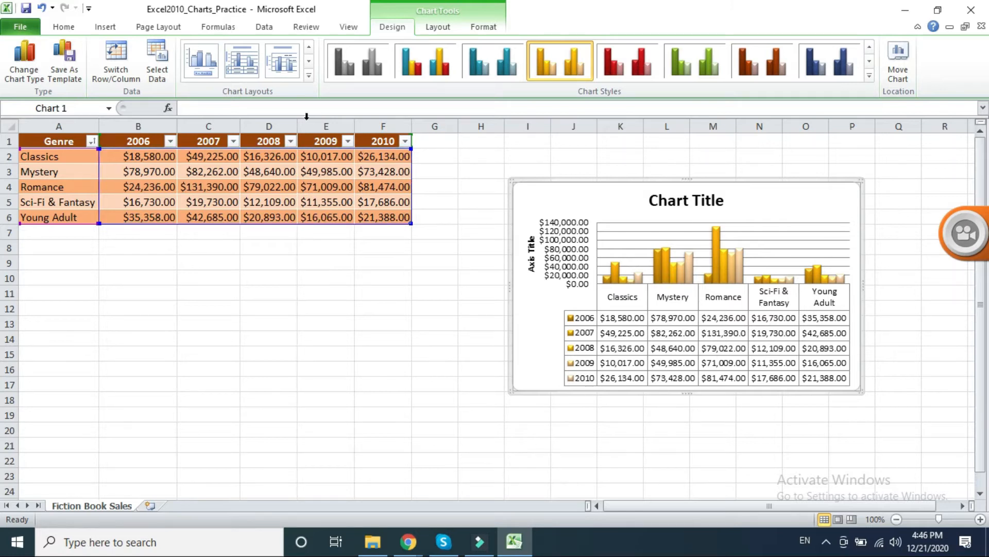
pyautogui.click(309, 75)
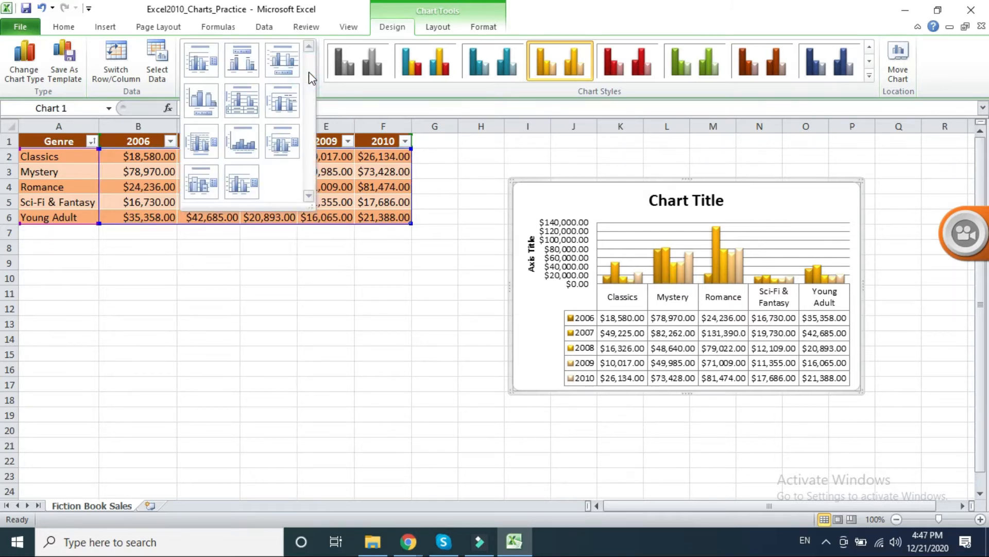
pyautogui.click(320, 39)
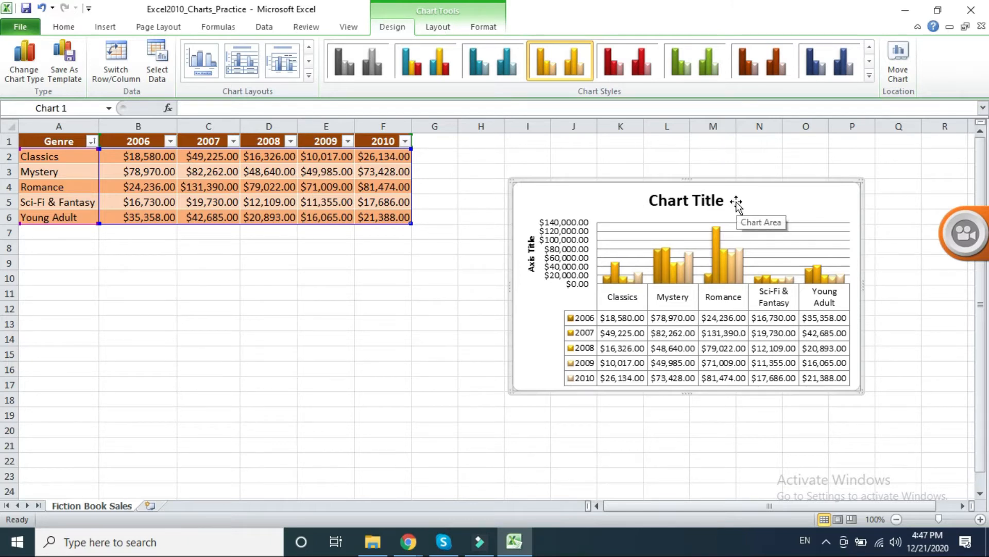
# Apply the chart layout with a title above and legend at the right, and switch the chart's rows and columns
pyautogui.click(309, 76)
pyautogui.click(206, 62)
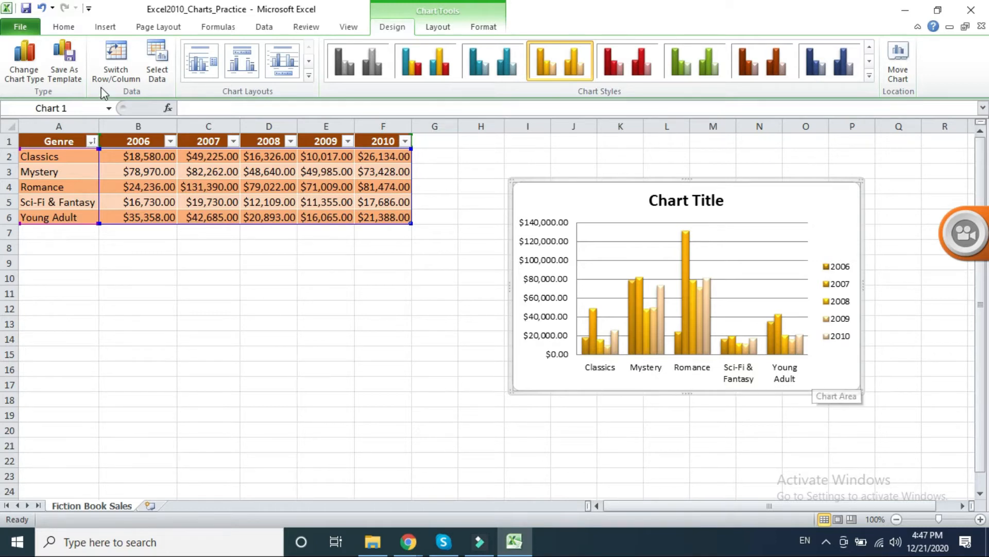
pyautogui.click(108, 63)
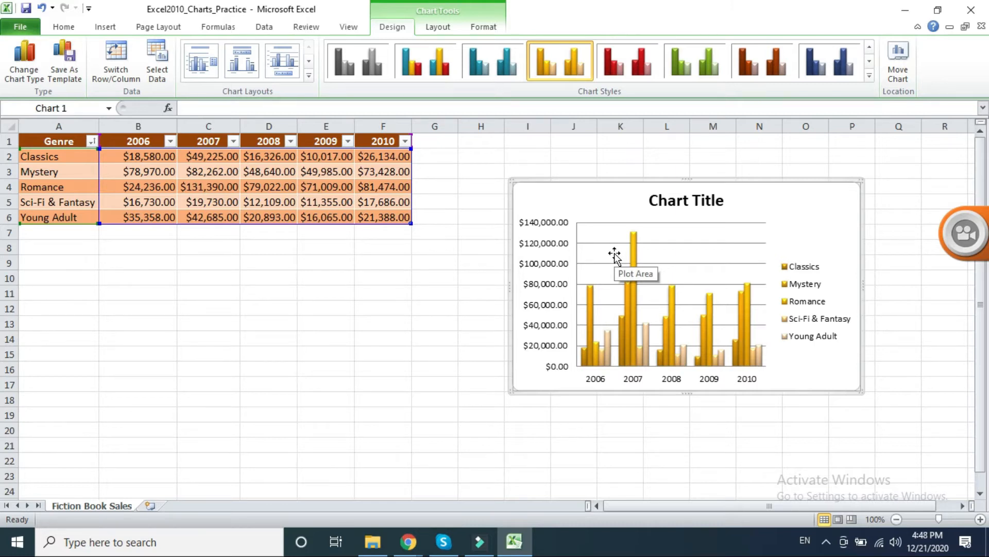
# Move the chart to a new sheet named My Chart
pyautogui.click(900, 64)
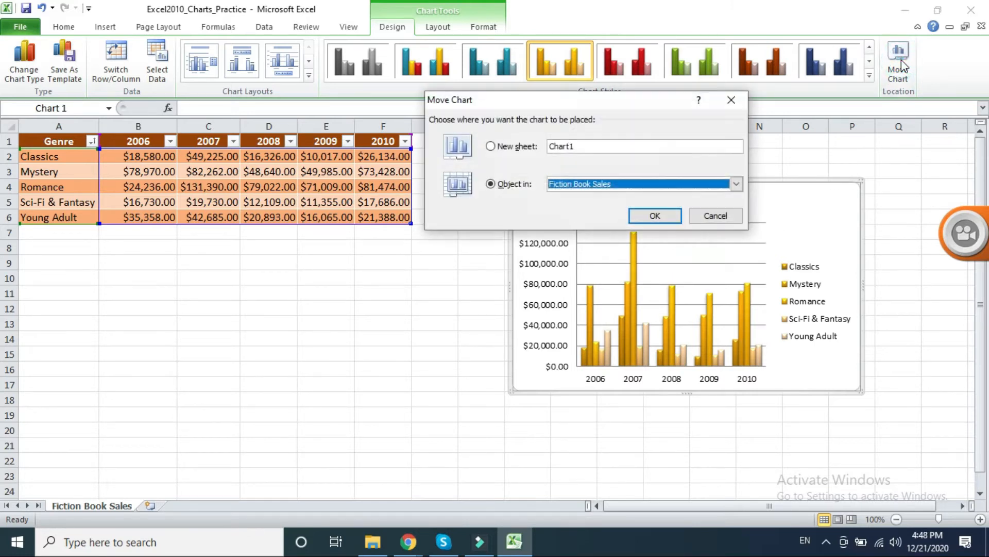
pyautogui.click(513, 147)
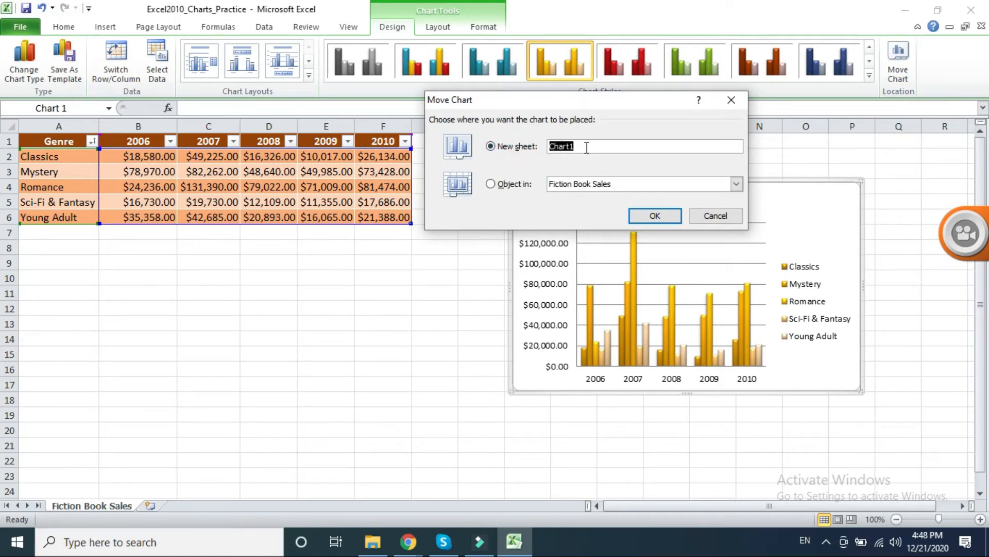
pyautogui.write('M')
pyautogui.click(654, 216)
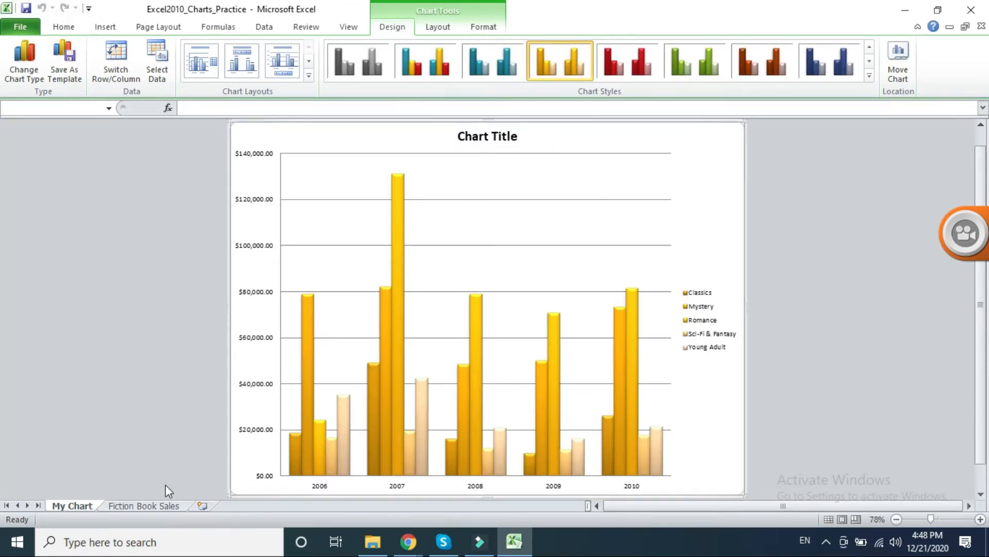
# View the Fiction Book Sales sheet without the chart and return to the My Chart sheet
pyautogui.click(138, 505)
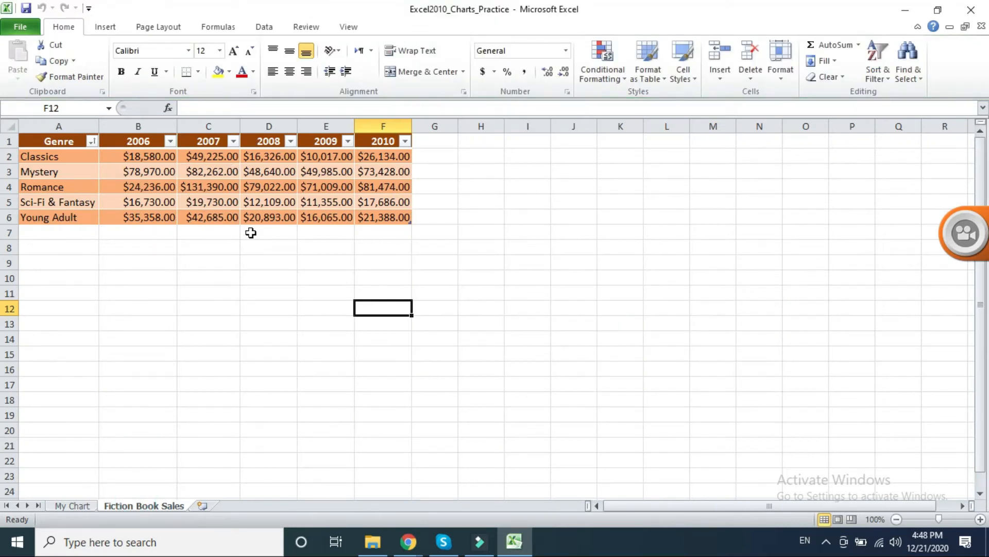
pyautogui.click(72, 505)
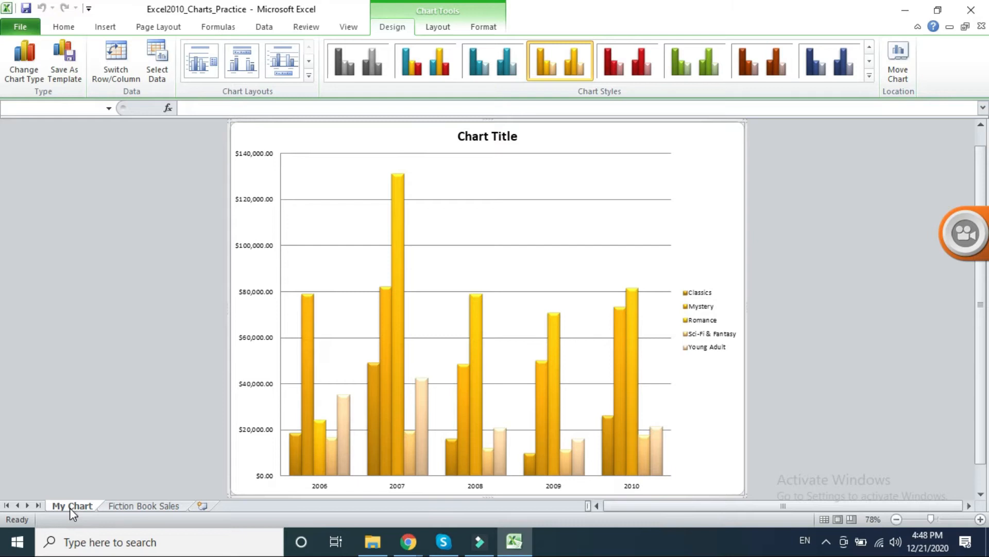
# Move the chart back into the Fiction Book Sales sheet as an object and reposition it below and beside the table
pyautogui.click(897, 56)
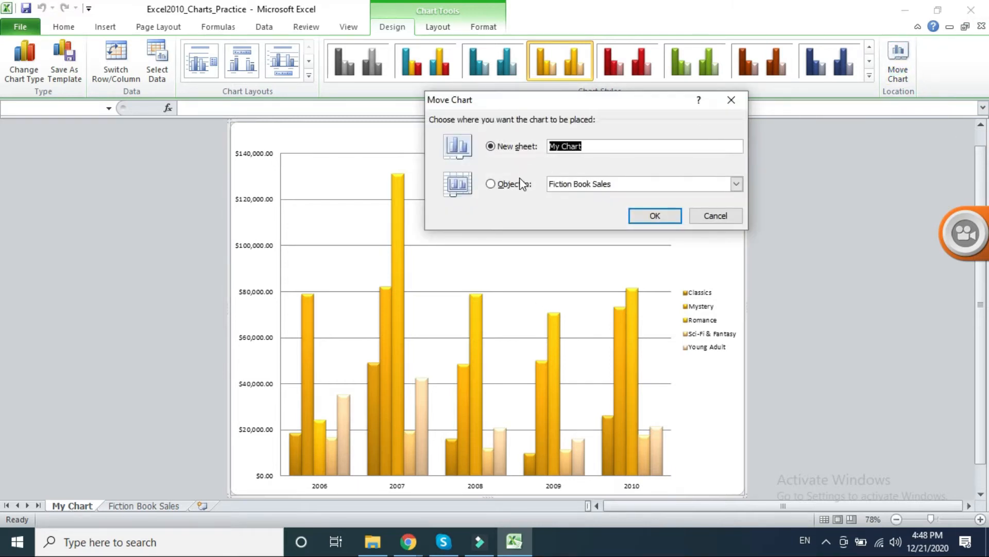
pyautogui.click(489, 184)
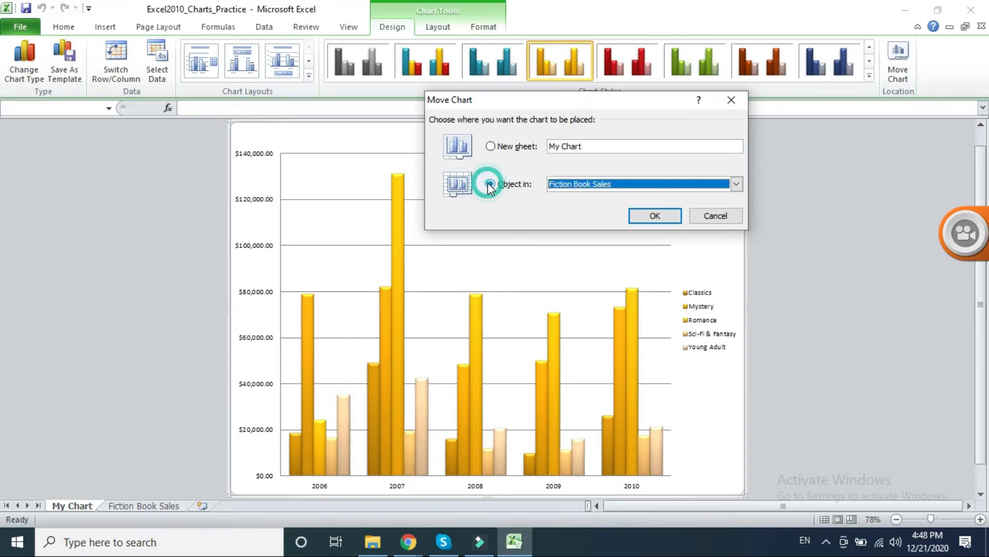
pyautogui.click(639, 213)
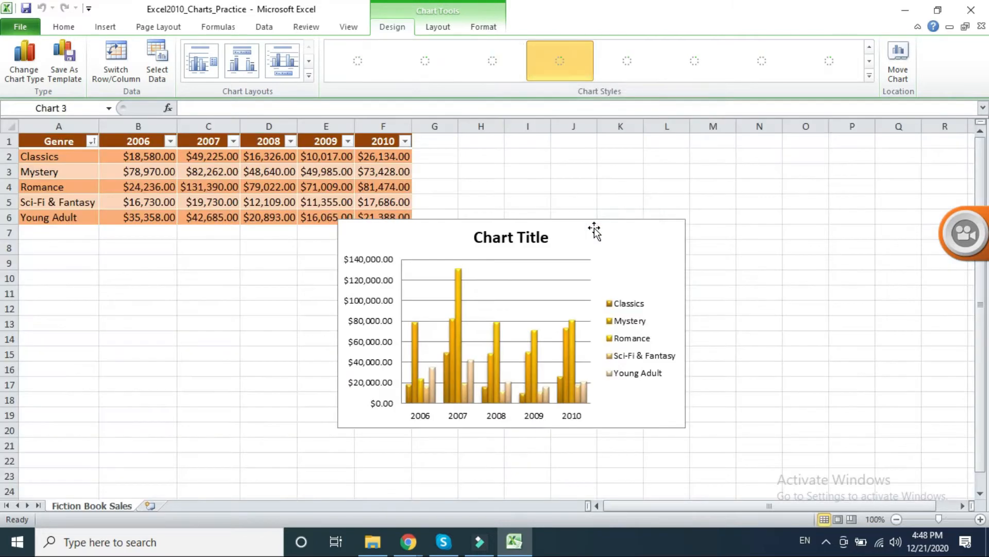
pyautogui.moveTo(530, 222); pyautogui.dragTo(590, 226)
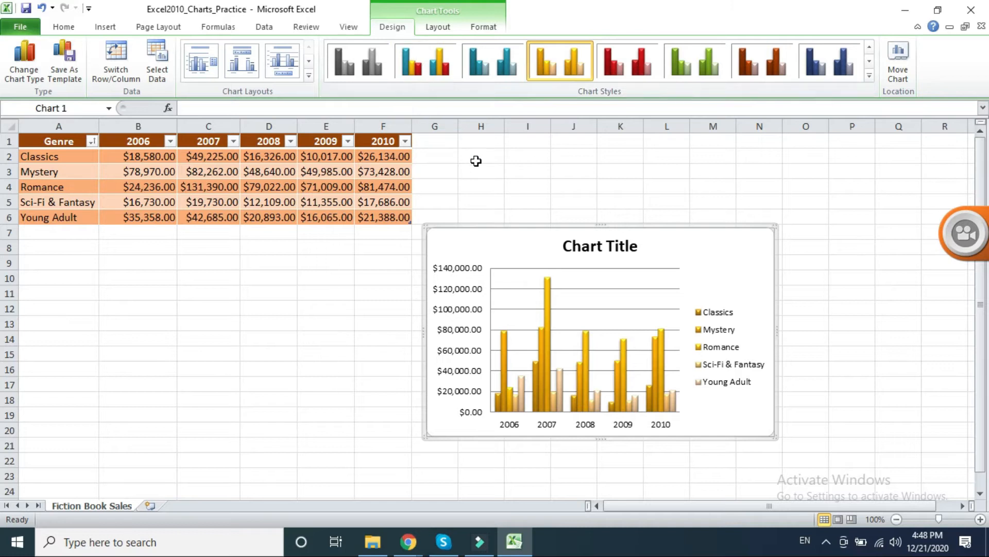
# Change the chart type to Clustered Cylinder and apply the red chart style
pyautogui.click(15, 82)
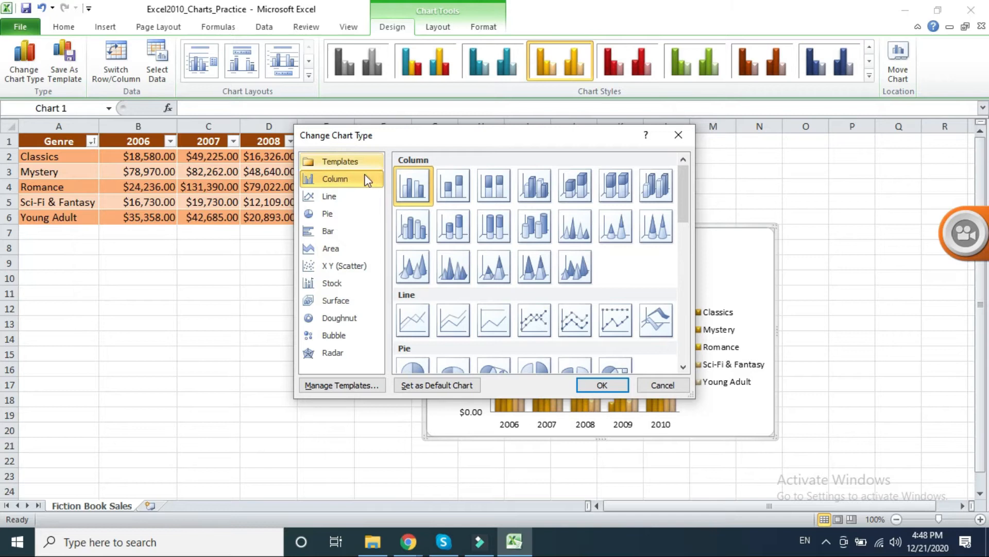
pyautogui.click(419, 233)
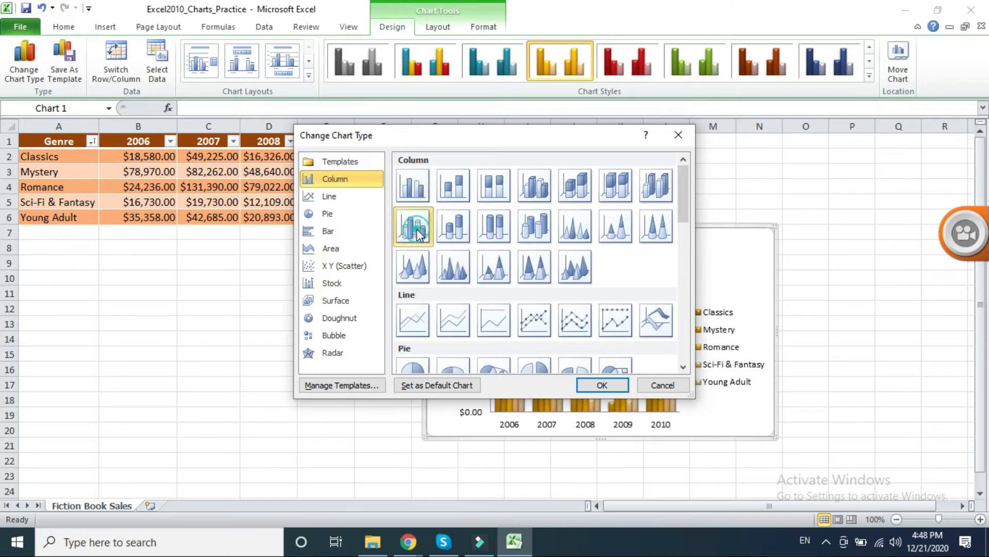
pyautogui.click(602, 386)
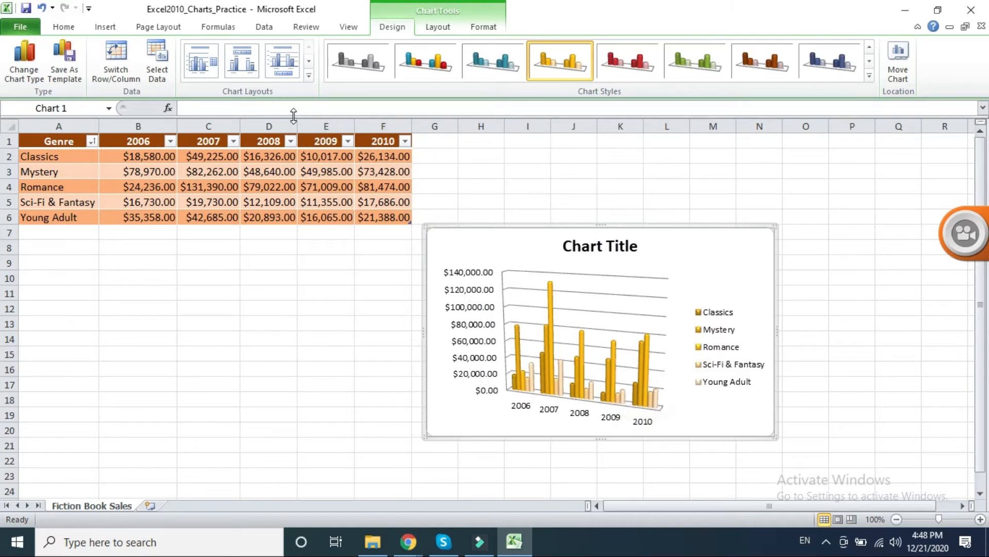
pyautogui.click(641, 64)
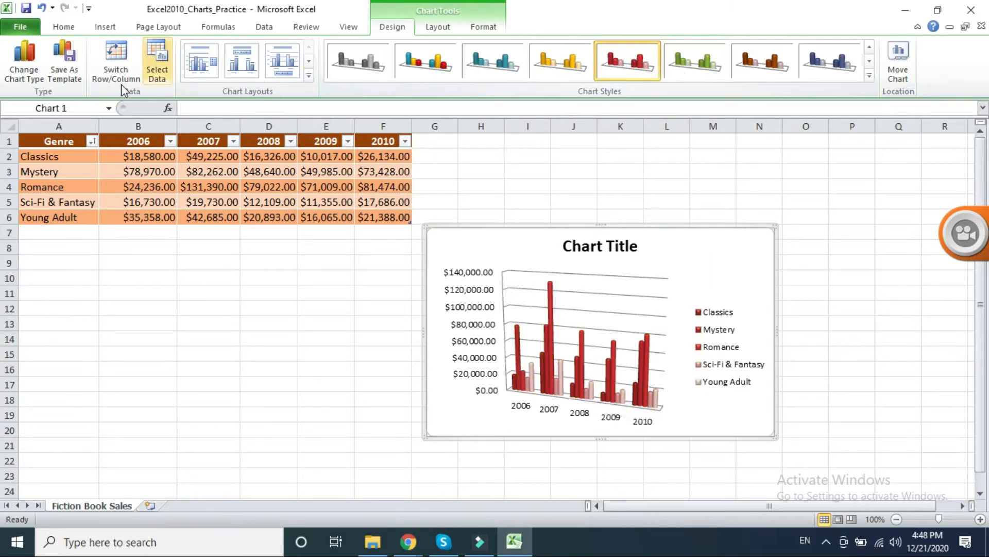
# Try the 3-D Cone chart type on the book sales chart
pyautogui.click(24, 60)
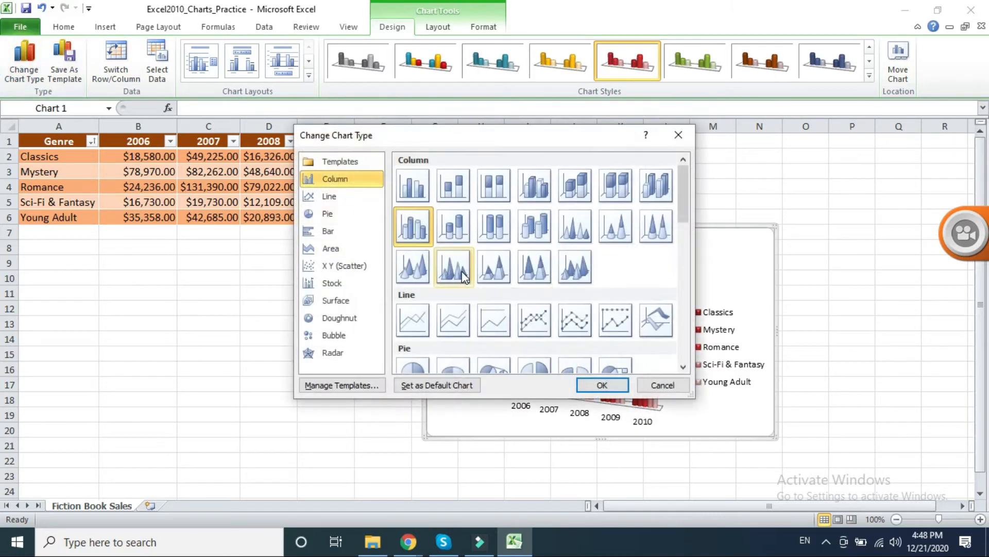
pyautogui.click(412, 265)
pyautogui.click(602, 385)
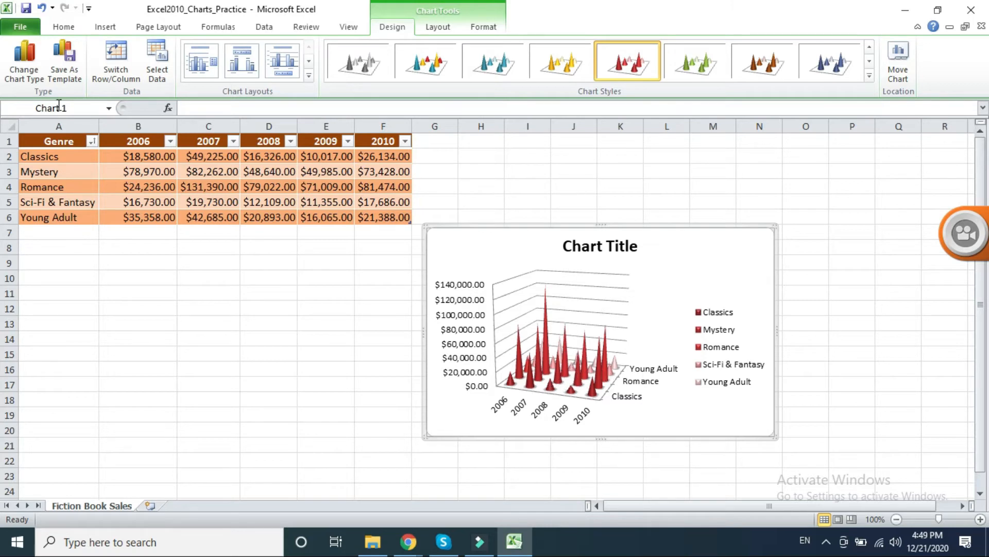
# Change the chart type to 100% Stacked Column
pyautogui.click(24, 67)
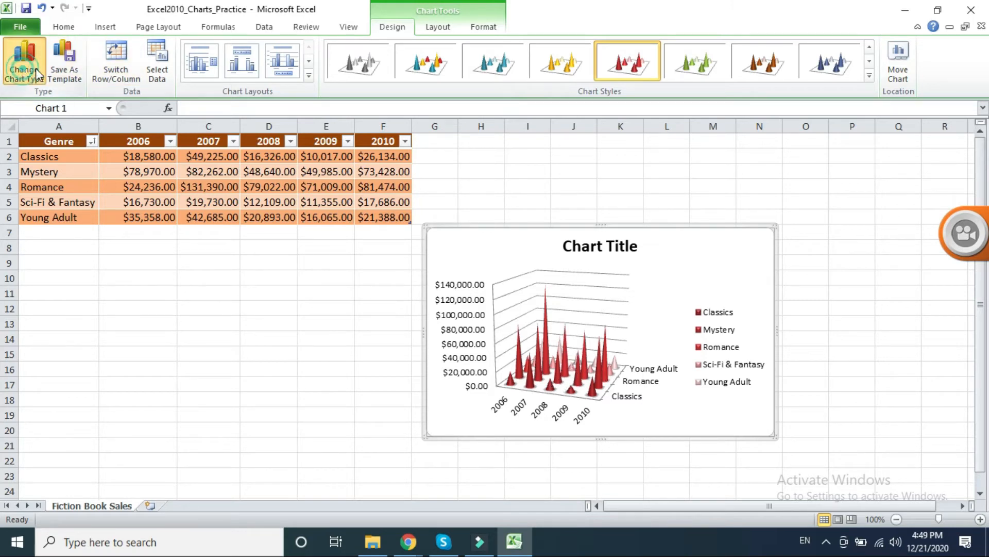
pyautogui.click(493, 184)
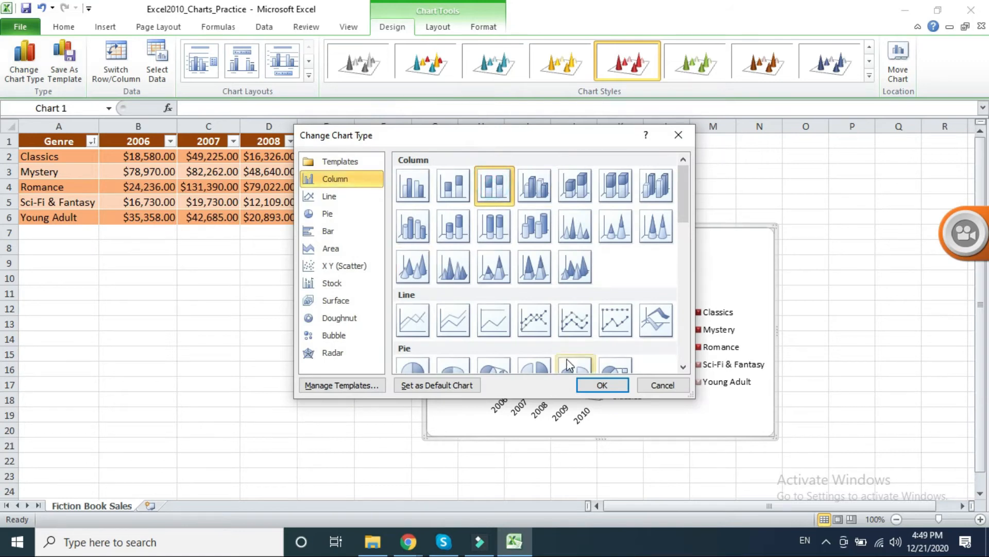
pyautogui.click(601, 385)
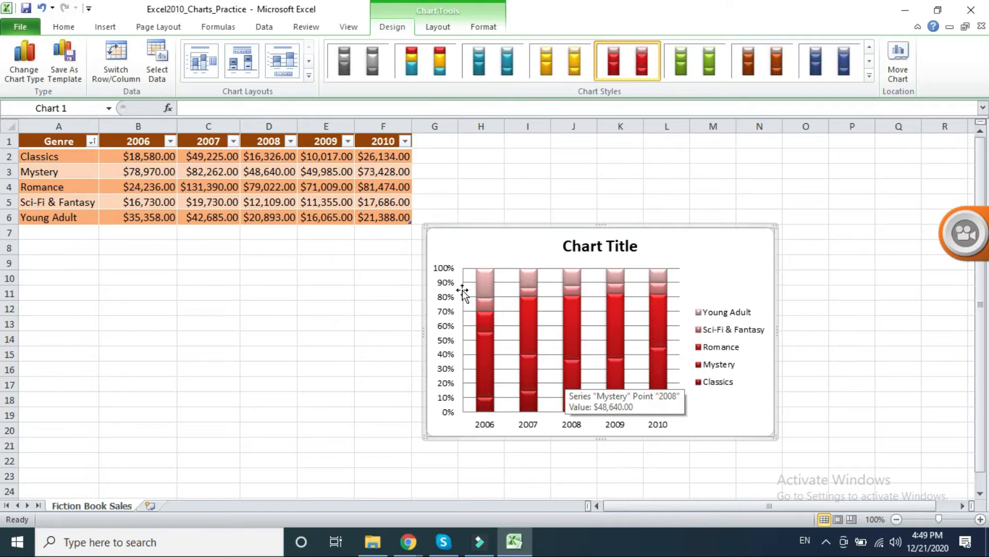
pyautogui.click(71, 70)
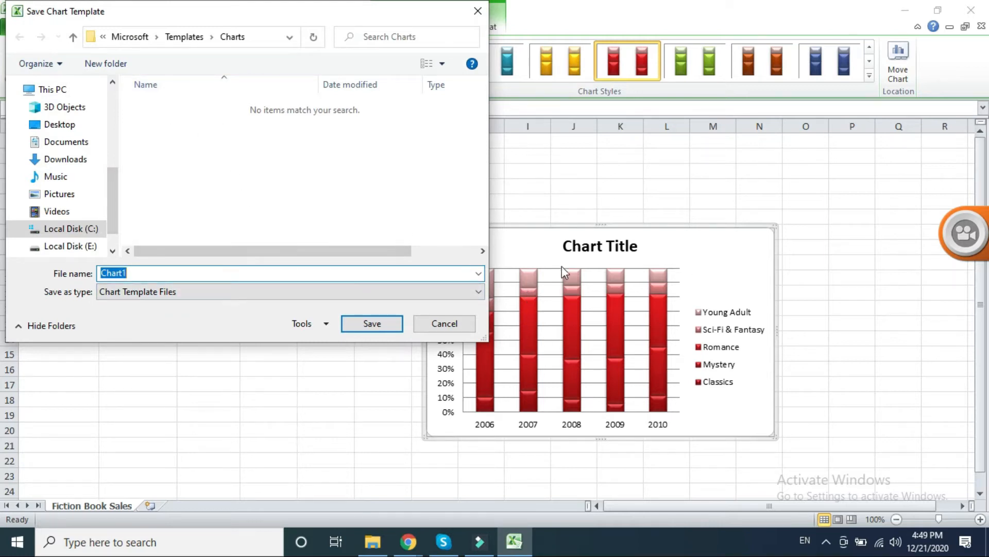
pyautogui.click(438, 329)
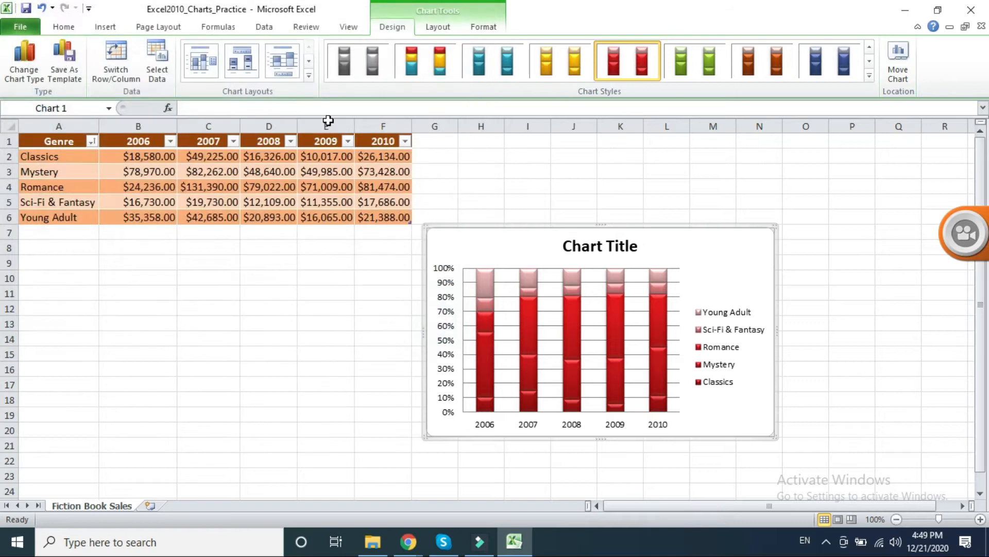
pyautogui.click(309, 77)
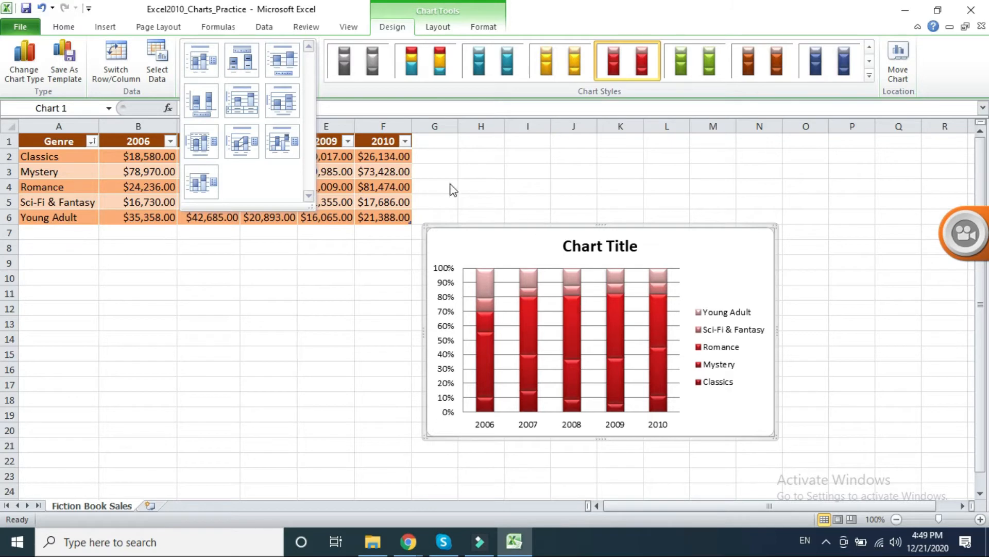
pyautogui.click(85, 94)
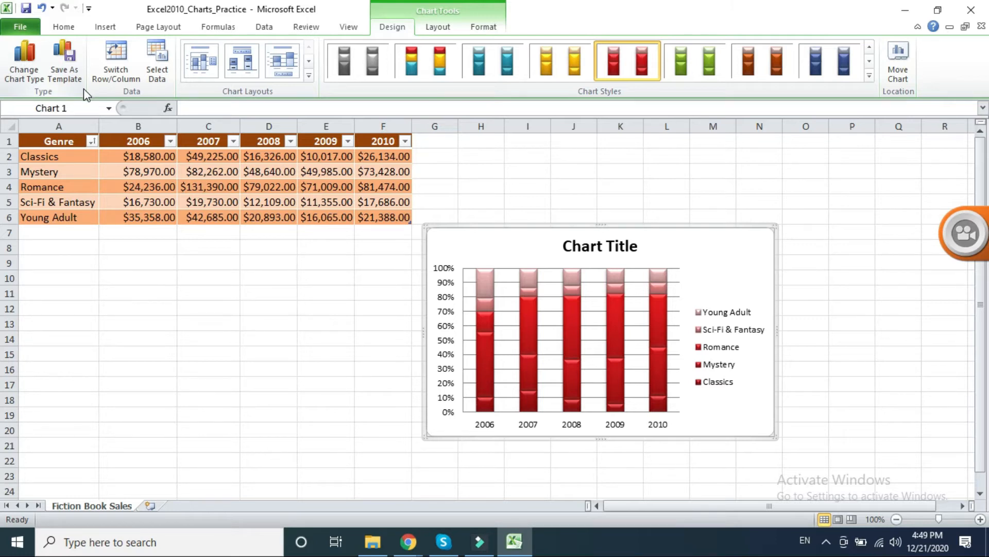
# Try the chart title options None, Above Chart and Centered Overlay Title
pyautogui.click(435, 27)
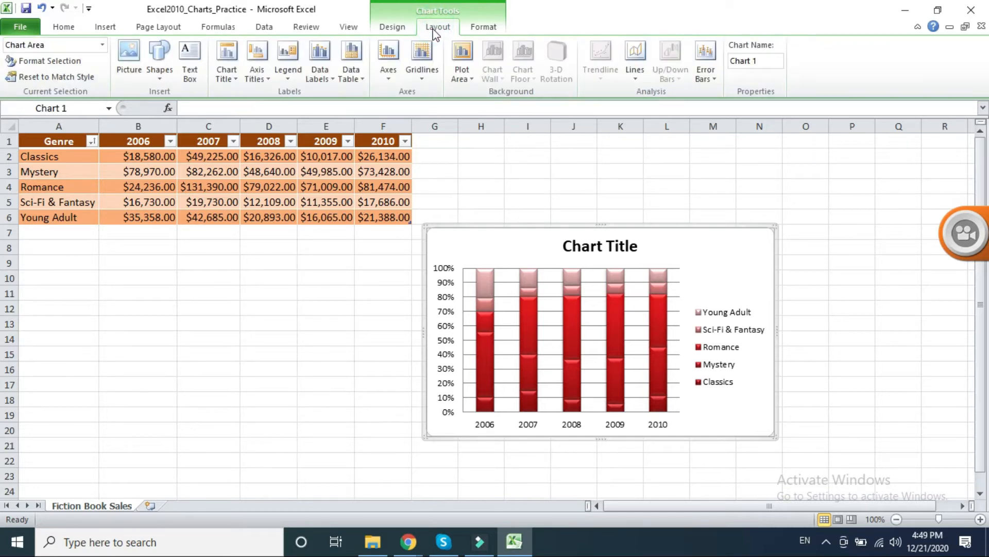
pyautogui.click(234, 80)
pyautogui.click(233, 81)
pyautogui.click(281, 94)
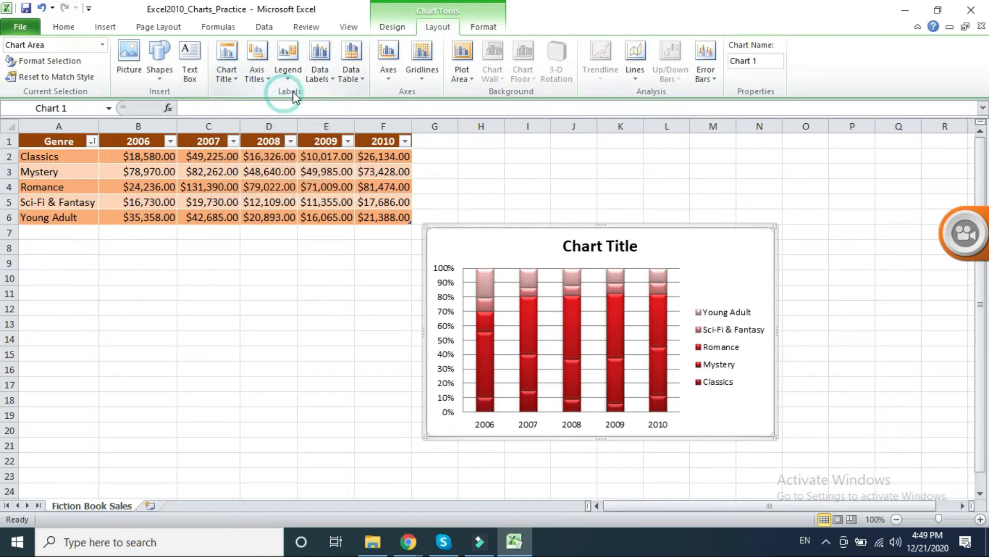
pyautogui.click(235, 78)
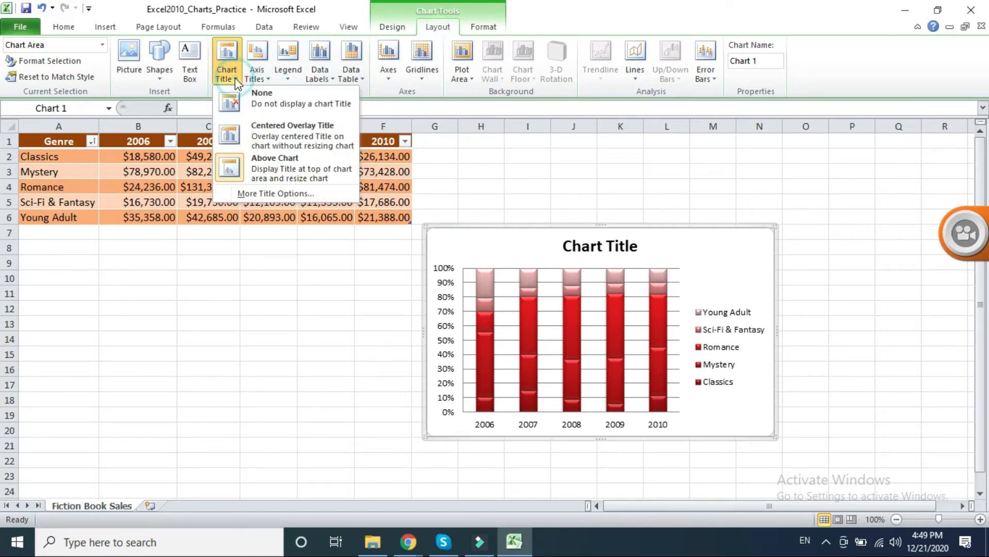
pyautogui.click(245, 105)
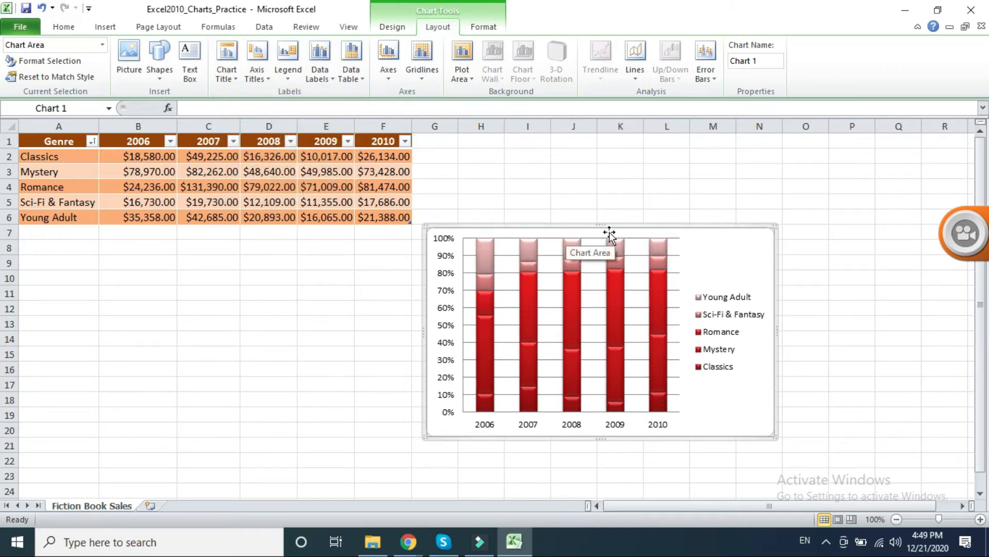
pyautogui.click(230, 79)
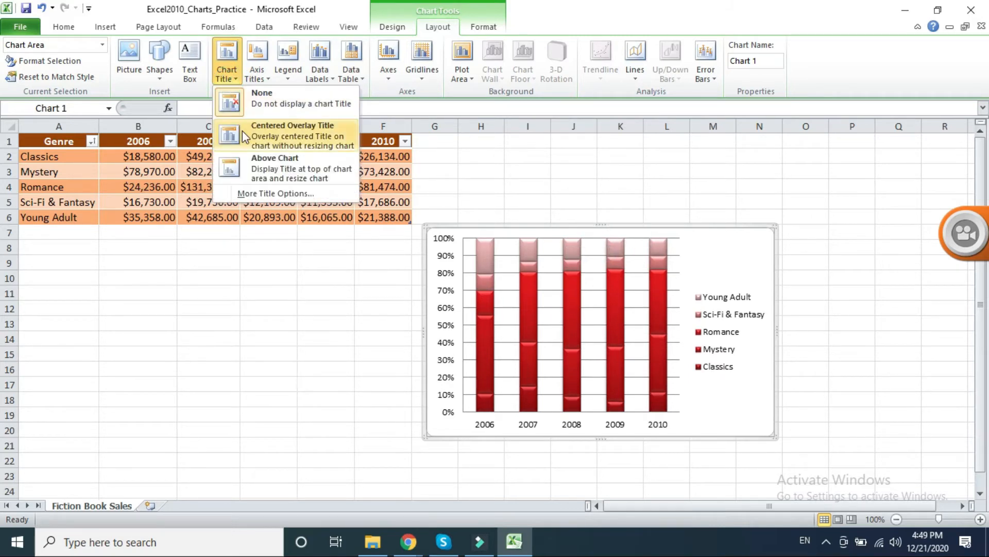
pyautogui.click(247, 167)
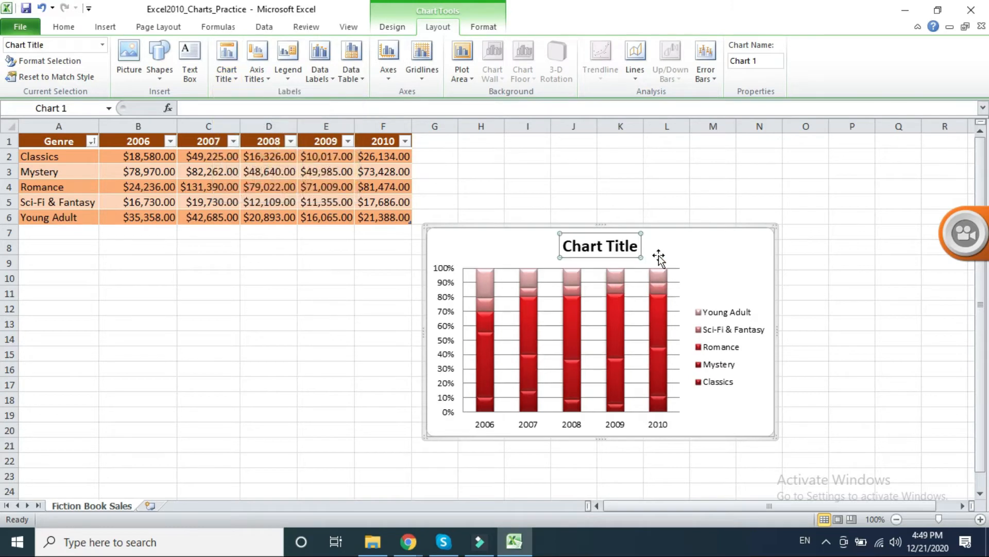
pyautogui.click(230, 78)
pyautogui.click(245, 134)
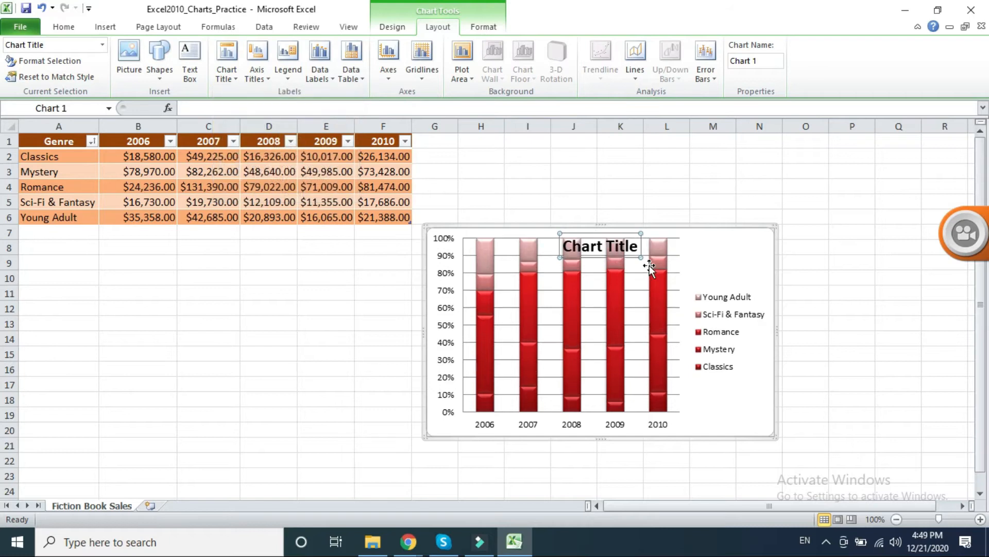
# Place the chart title above the chart and change its text to Book Sales
pyautogui.click(230, 77)
pyautogui.click(252, 166)
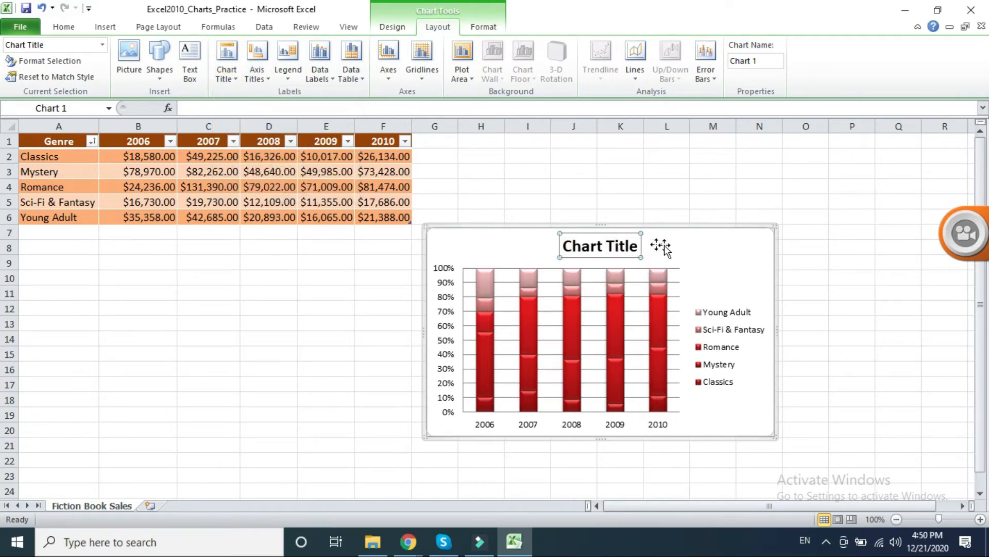
pyautogui.click(584, 245)
pyautogui.doubleClick(586, 245)
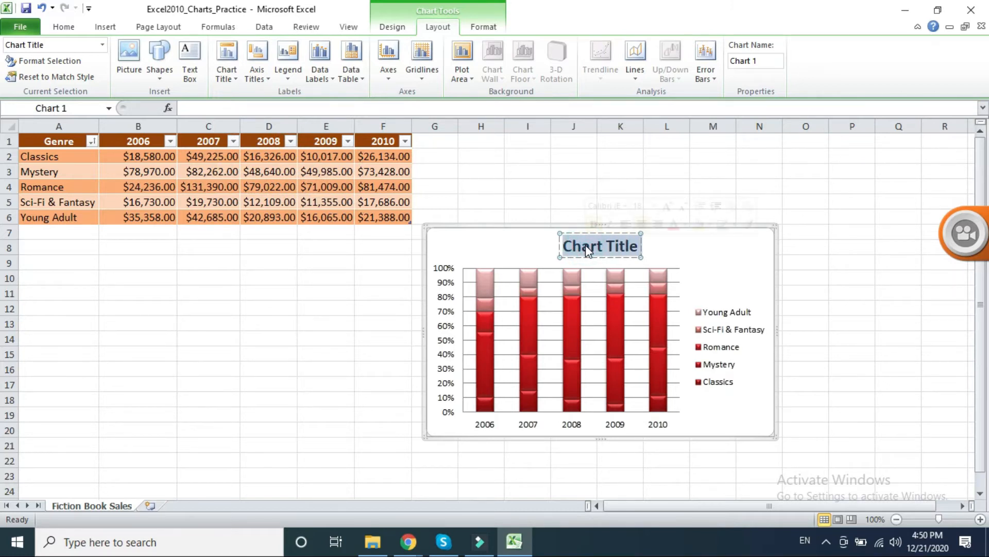
pyautogui.press('BackSpace')
pyautogui.write('Book Sales')
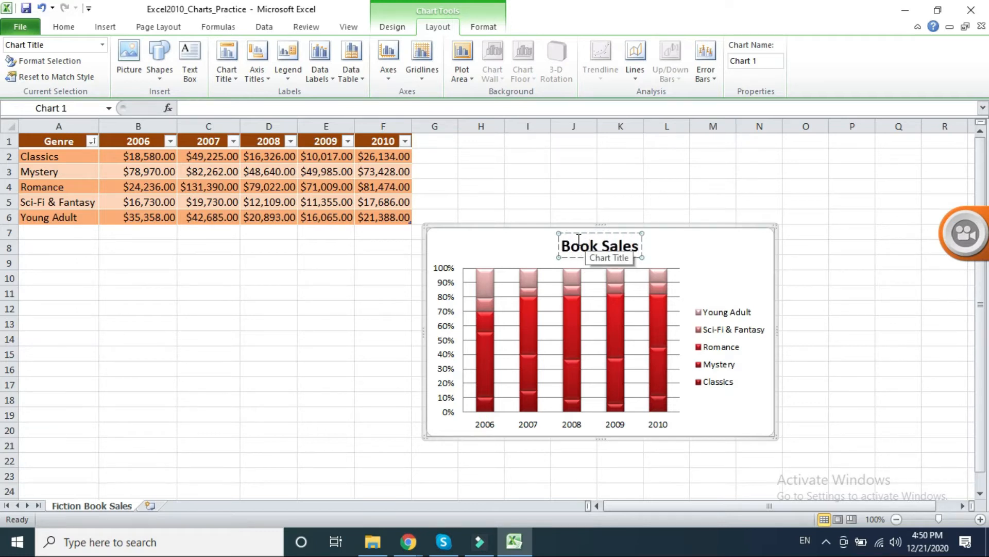
pyautogui.click(509, 246)
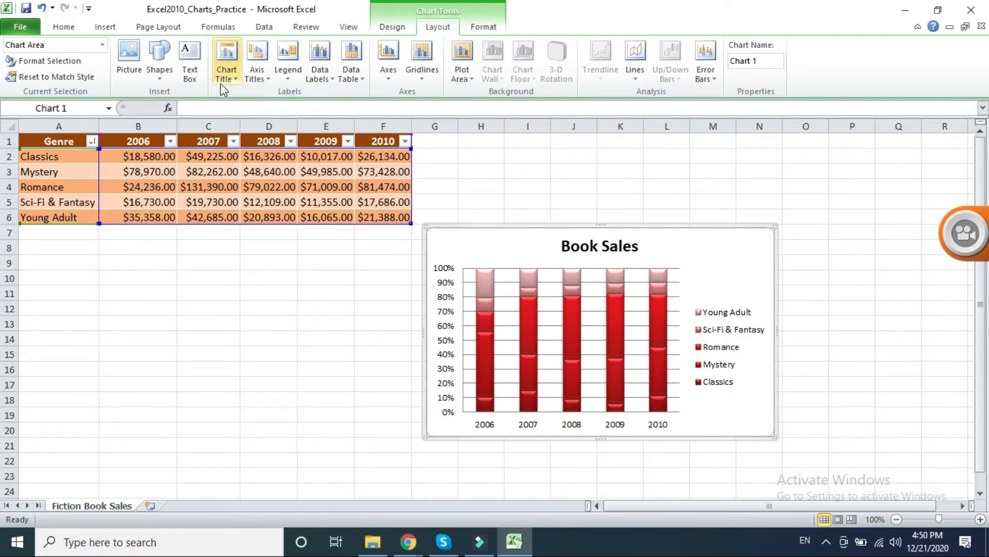
# Add a primary horizontal axis title below the axis and change its text to Years
pyautogui.click(270, 79)
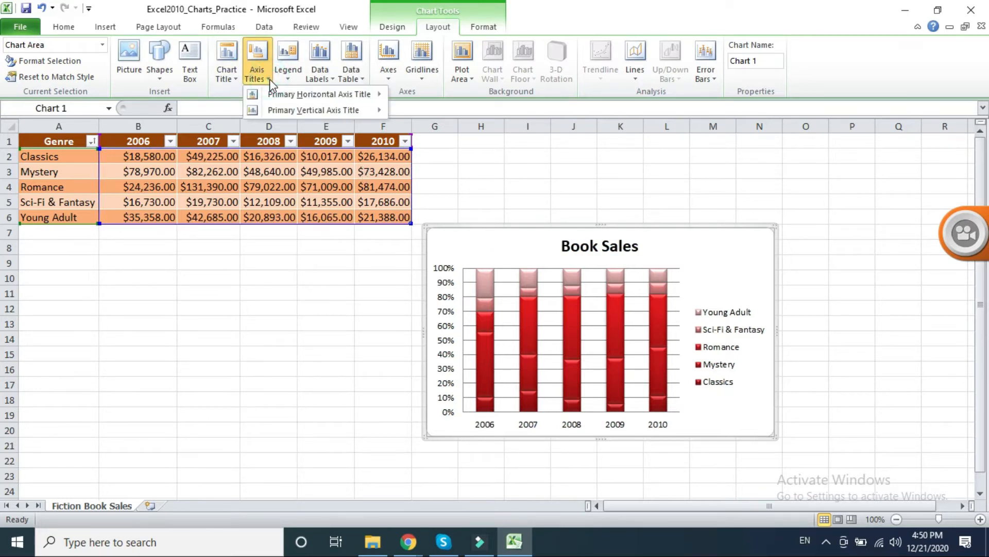
pyautogui.moveTo(309, 97)
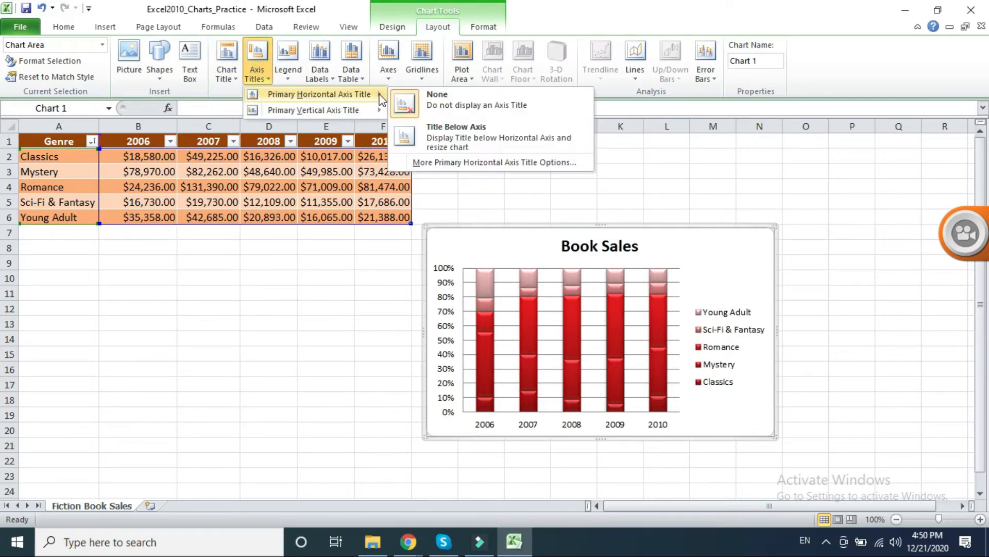
pyautogui.moveTo(342, 111)
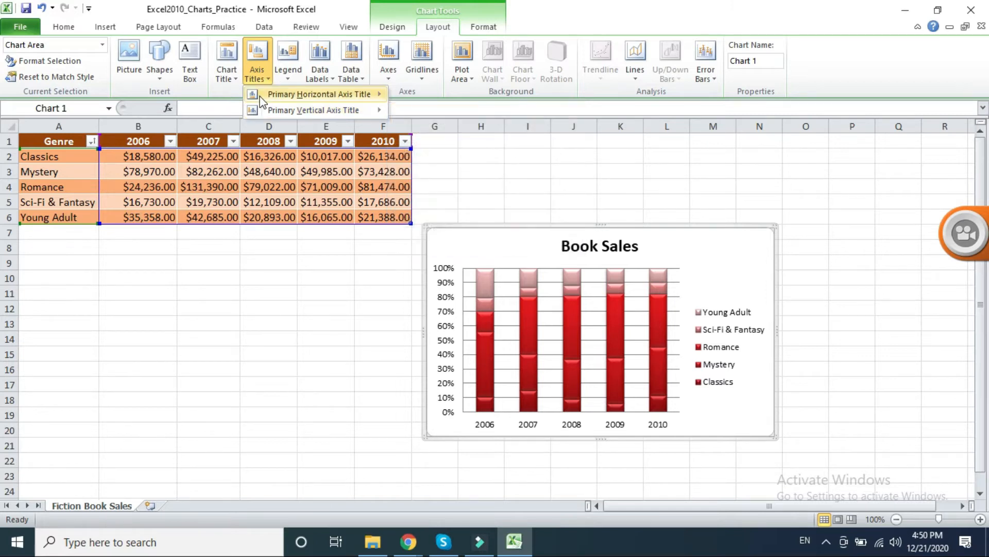
pyautogui.moveTo(264, 100)
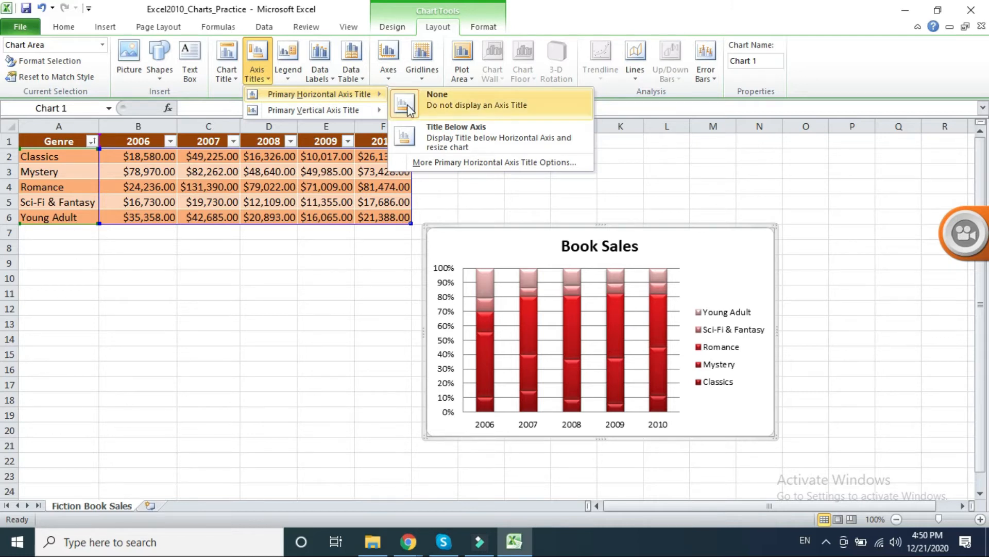
pyautogui.click(478, 135)
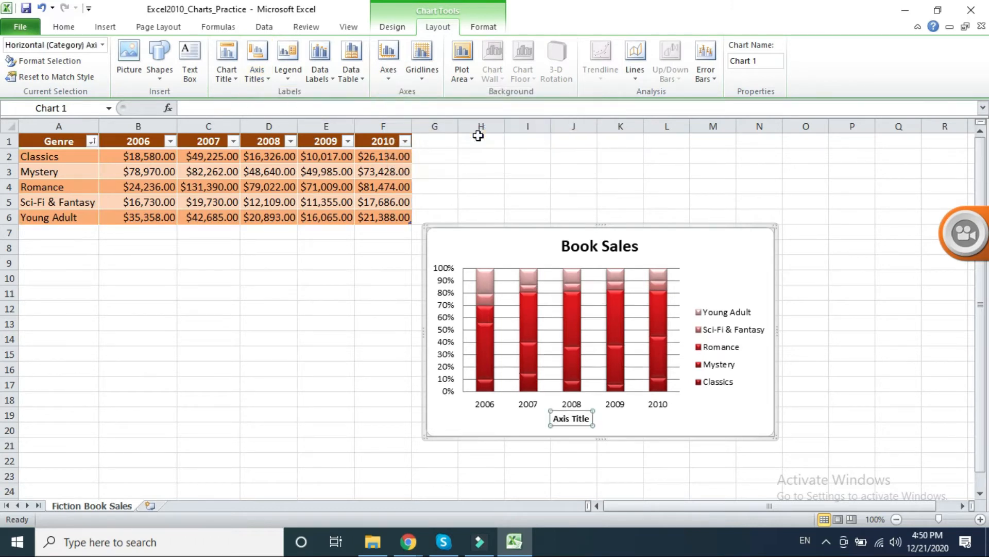
pyautogui.tripleClick(567, 418)
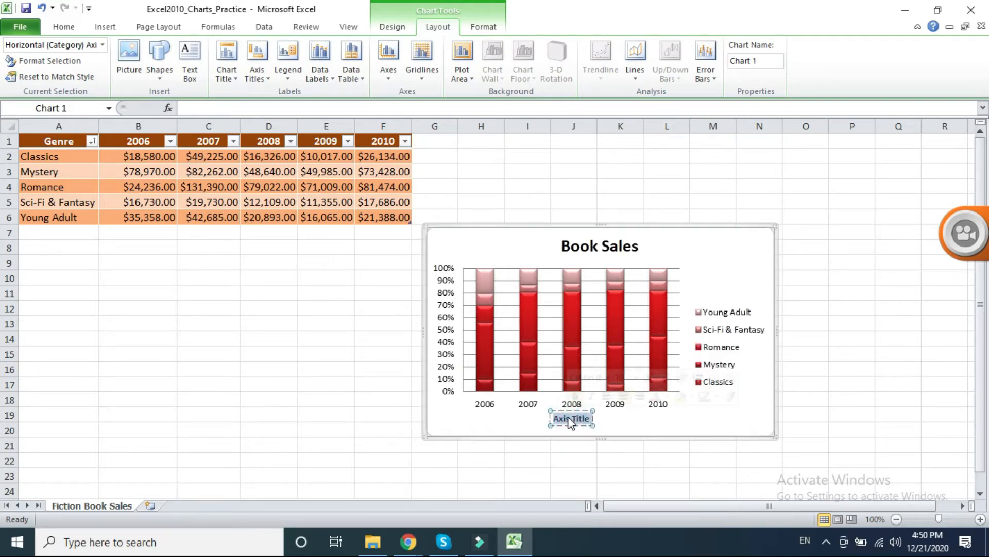
pyautogui.write('Years')
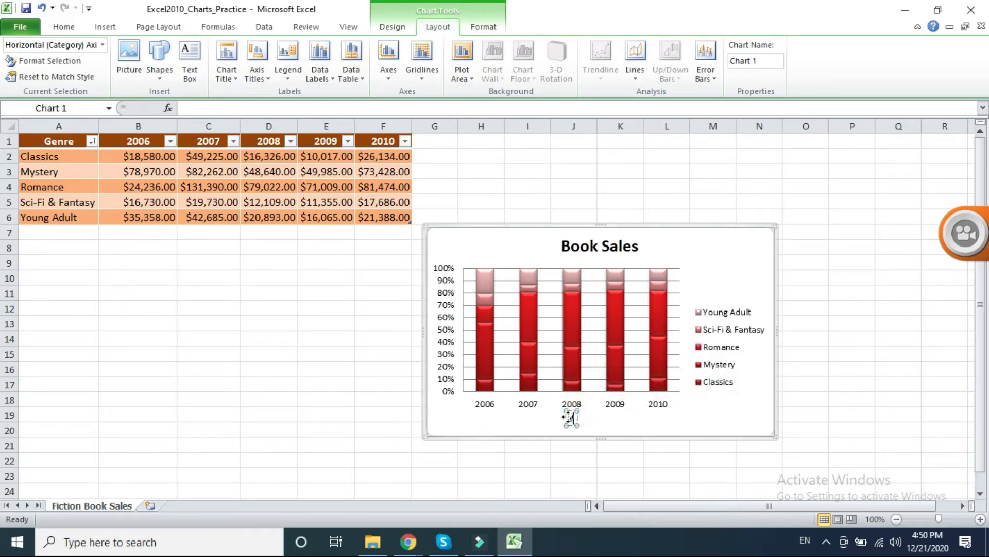
# Try the Rotated Title, Vertical Title and Horizontal Title options for the chart's primary vertical axis title
pyautogui.click(611, 432)
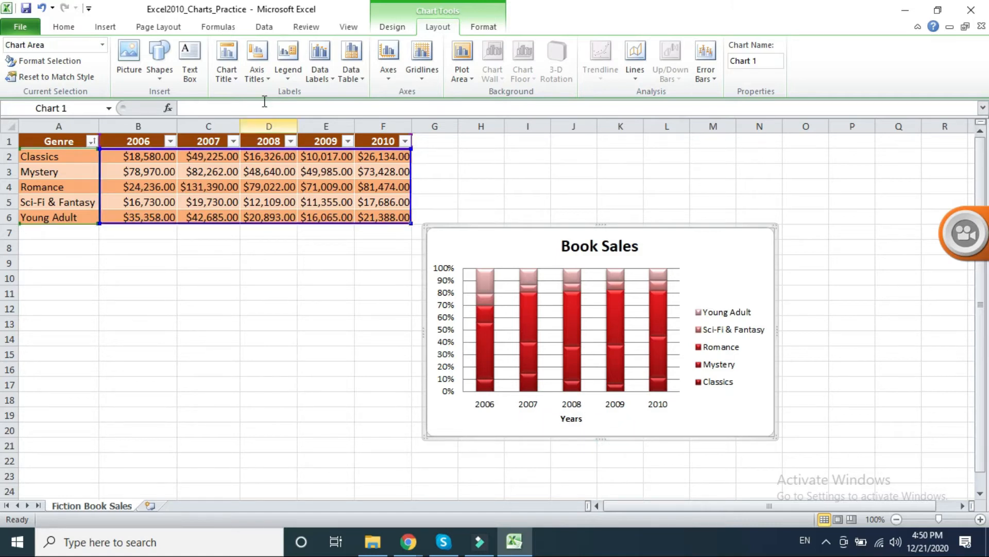
pyautogui.click(257, 75)
pyautogui.moveTo(273, 110)
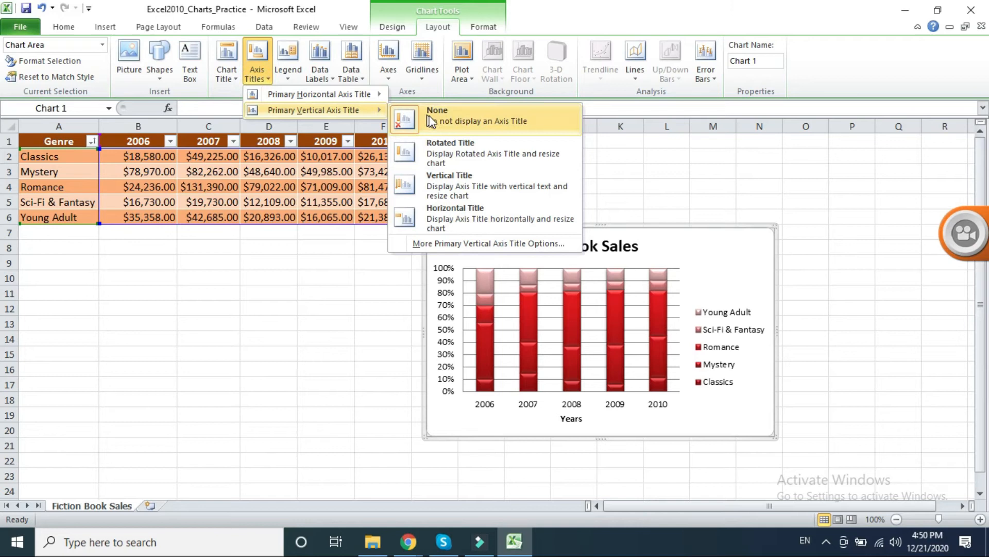
pyautogui.click(437, 150)
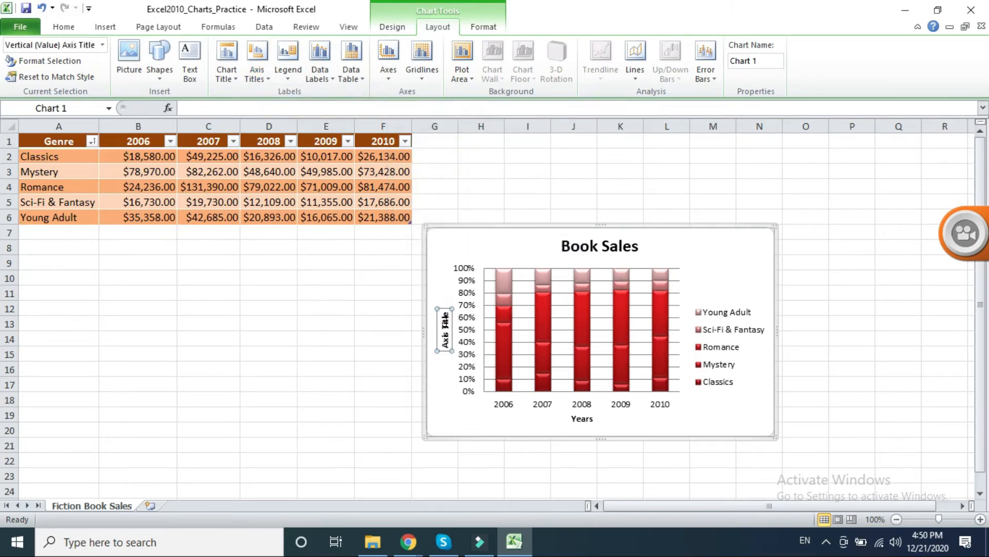
pyautogui.click(257, 74)
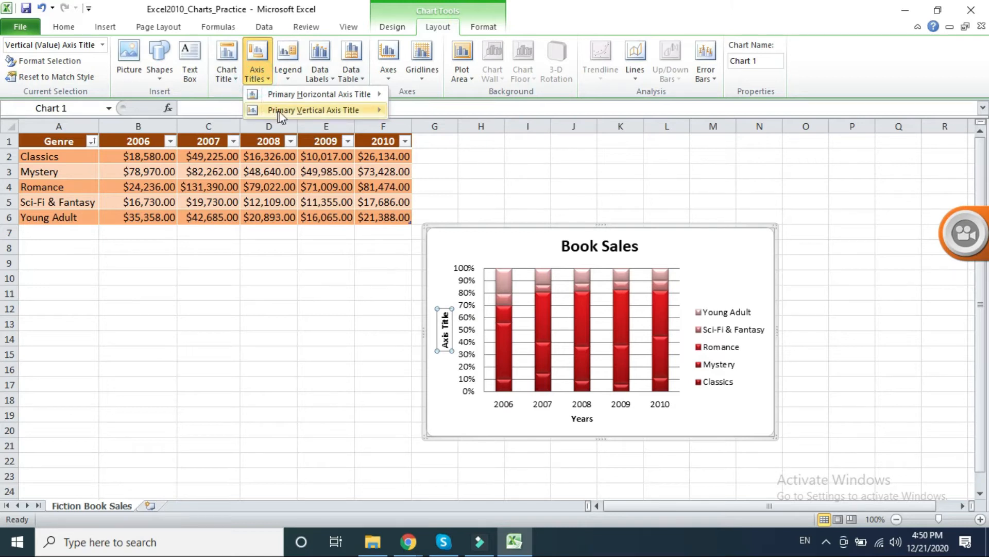
pyautogui.moveTo(281, 116)
pyautogui.click(452, 187)
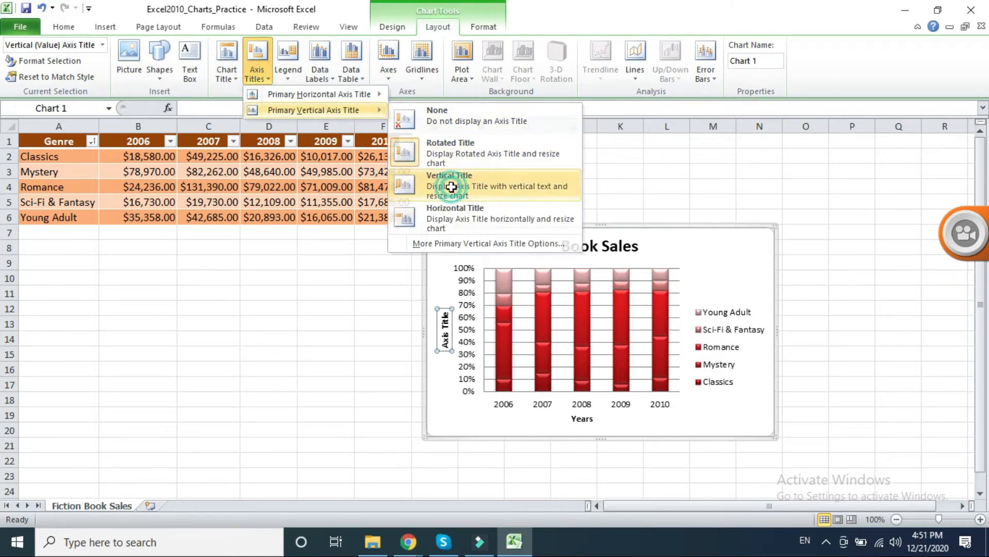
pyautogui.click(257, 78)
pyautogui.moveTo(278, 106)
pyautogui.click(431, 216)
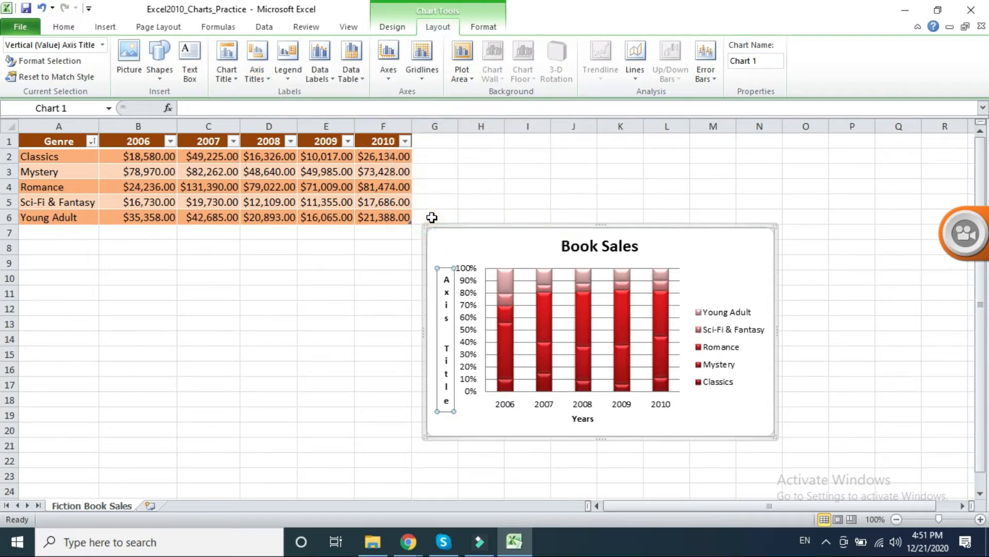
# Switch the primary vertical axis title back to Vertical Title and select its placeholder text
pyautogui.click(257, 72)
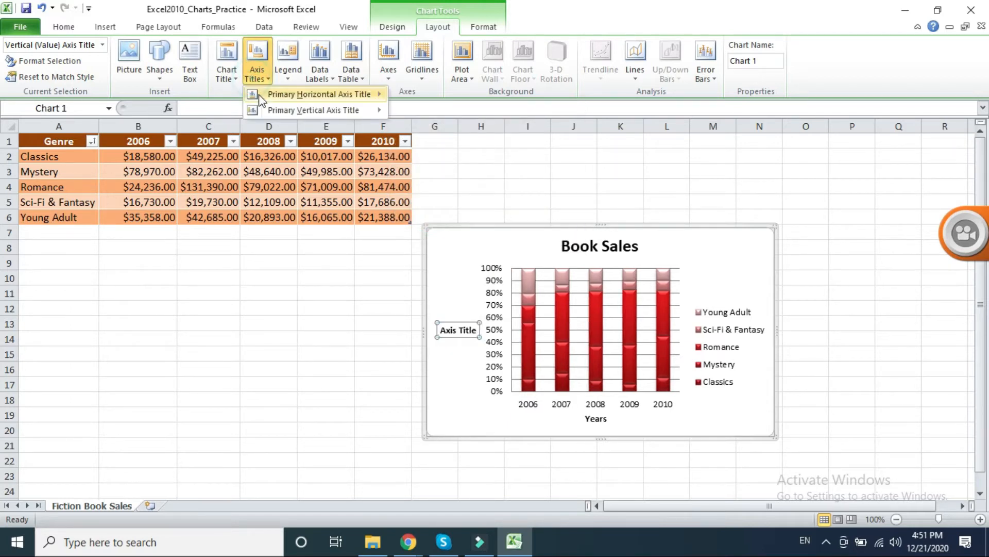
pyautogui.moveTo(263, 111)
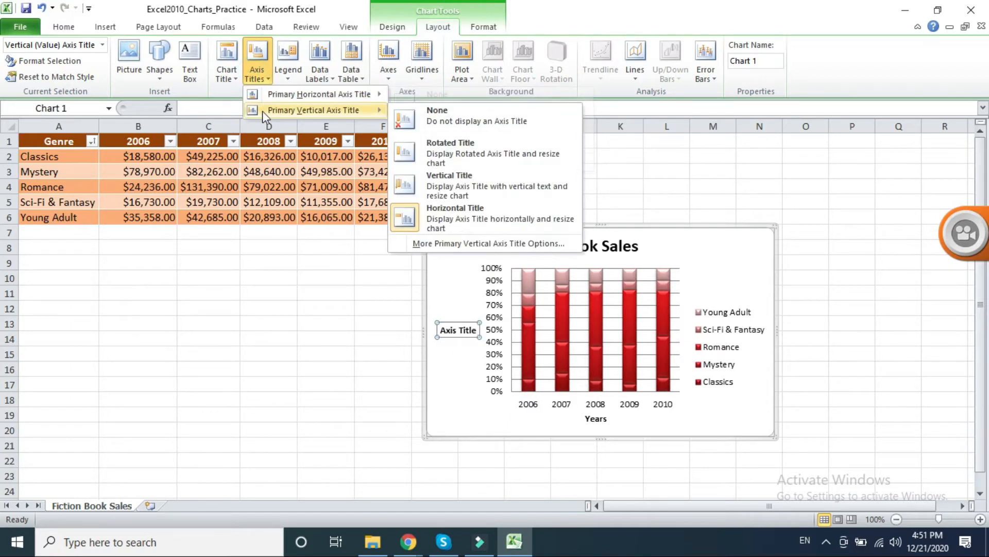
pyautogui.click(456, 181)
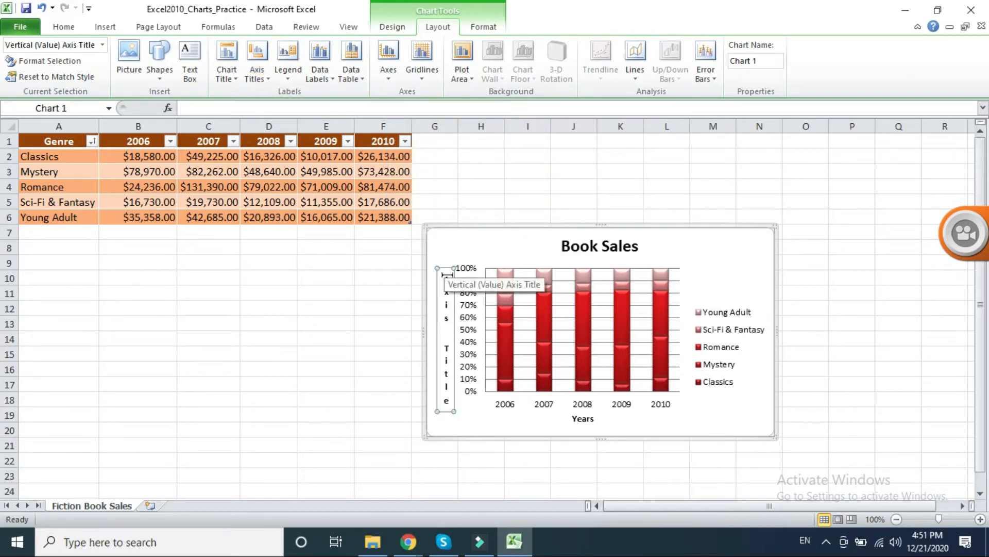
pyautogui.moveTo(444, 276); pyautogui.dragTo(441, 386)
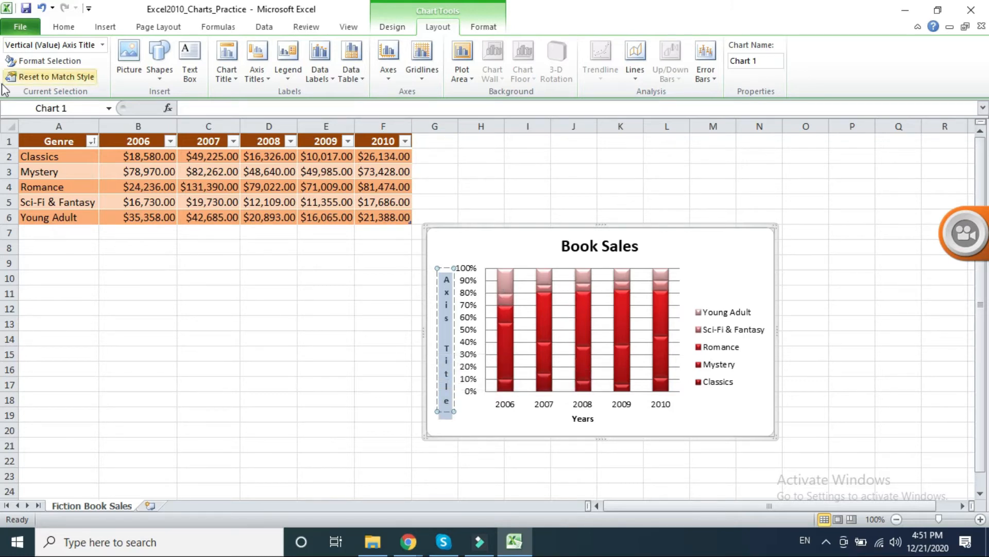
# Change the chart type to Clustered Column
pyautogui.click(392, 24)
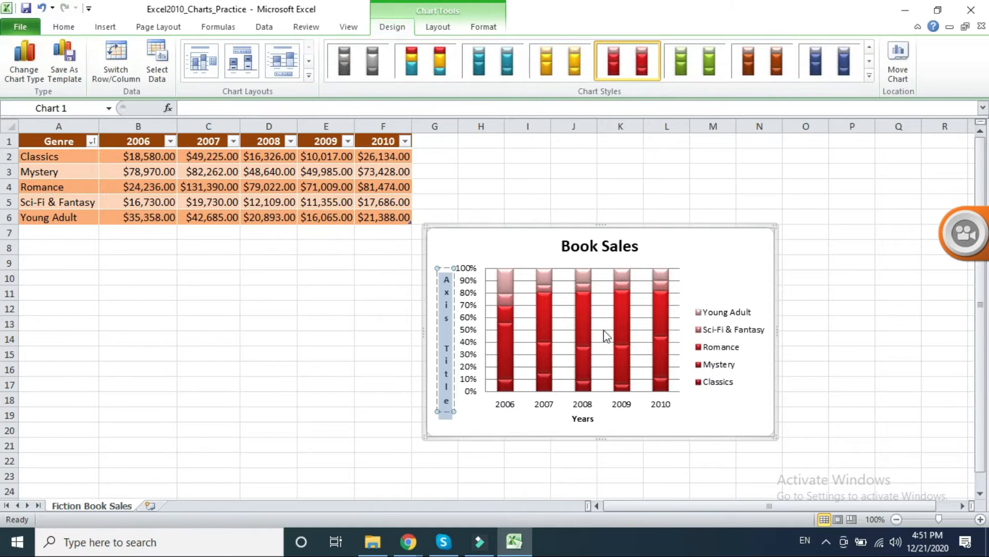
pyautogui.click(25, 60)
pyautogui.click(412, 184)
pyautogui.click(602, 385)
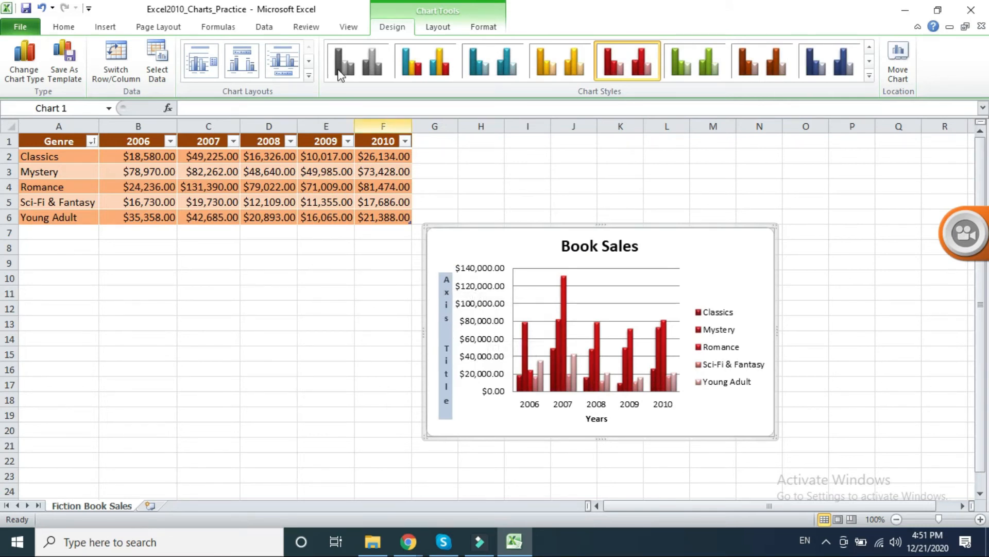
# Delete the placeholder text of the vertical axis title and try to enter new text starting with Am
pyautogui.click(437, 27)
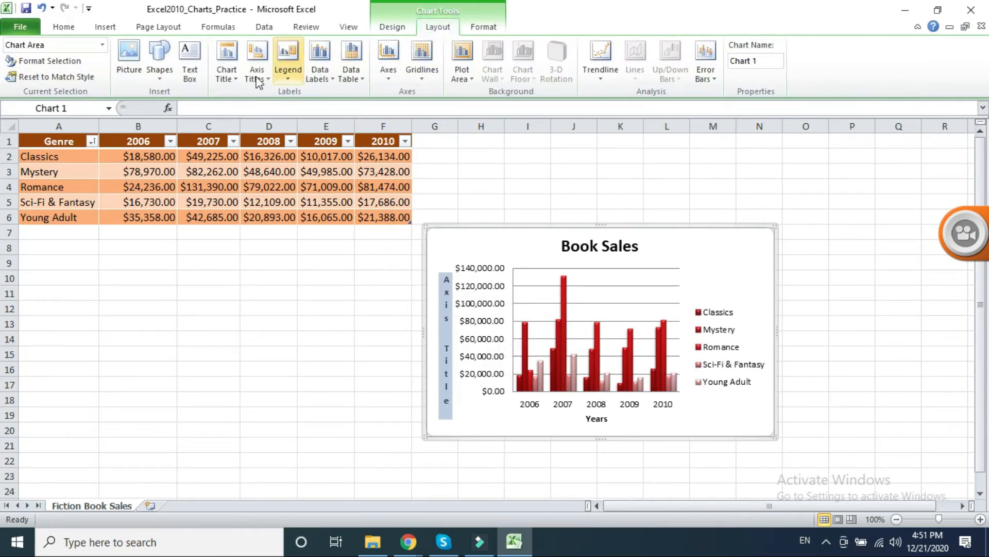
pyautogui.doubleClick(444, 284)
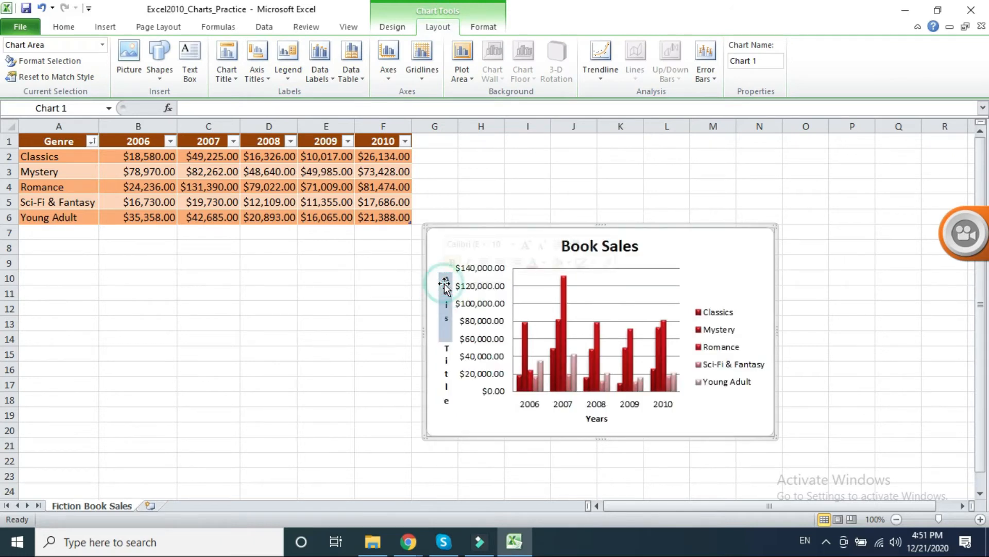
pyautogui.press('Delete')
pyautogui.press('Delete')
pyautogui.press('Delete')
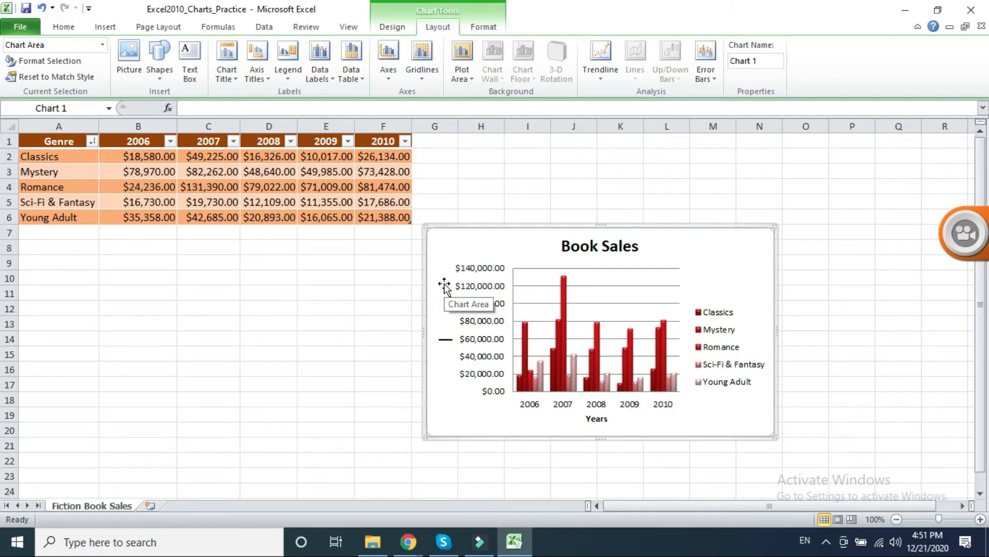
pyautogui.write('Am')
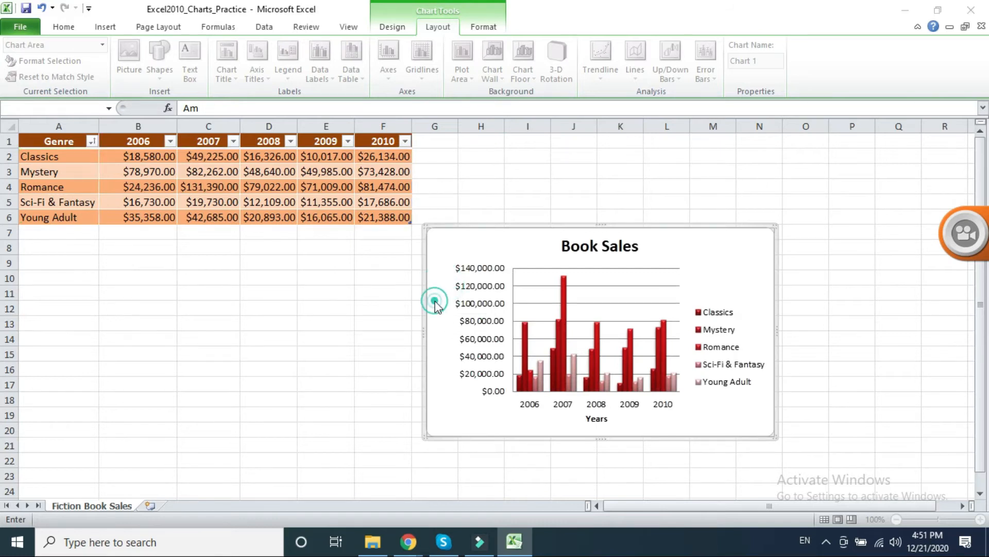
pyautogui.doubleClick(437, 291)
pyautogui.click(623, 443)
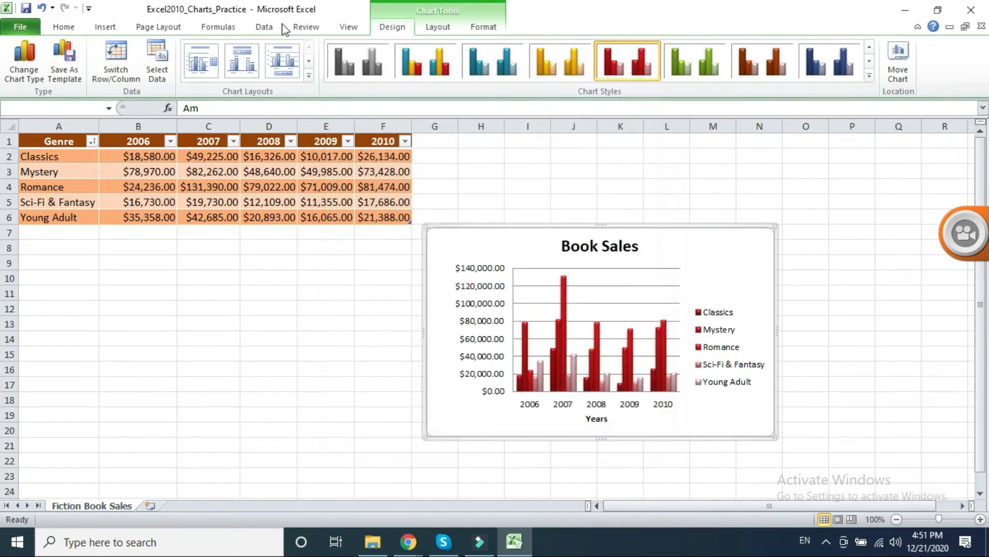
# Set the primary vertical axis title to Rotated Title and make its text Amount Sale
pyautogui.click(438, 27)
pyautogui.click(257, 65)
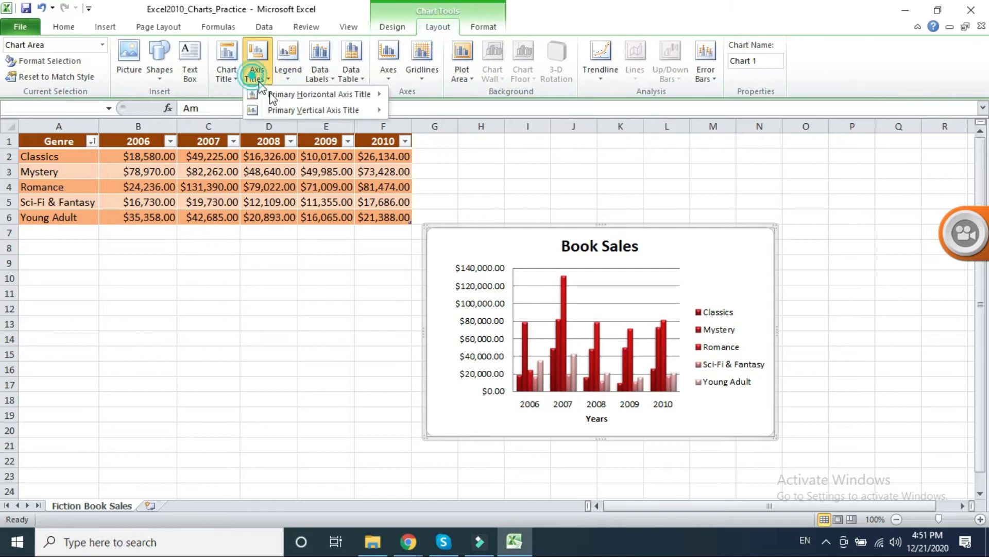
pyautogui.moveTo(289, 110)
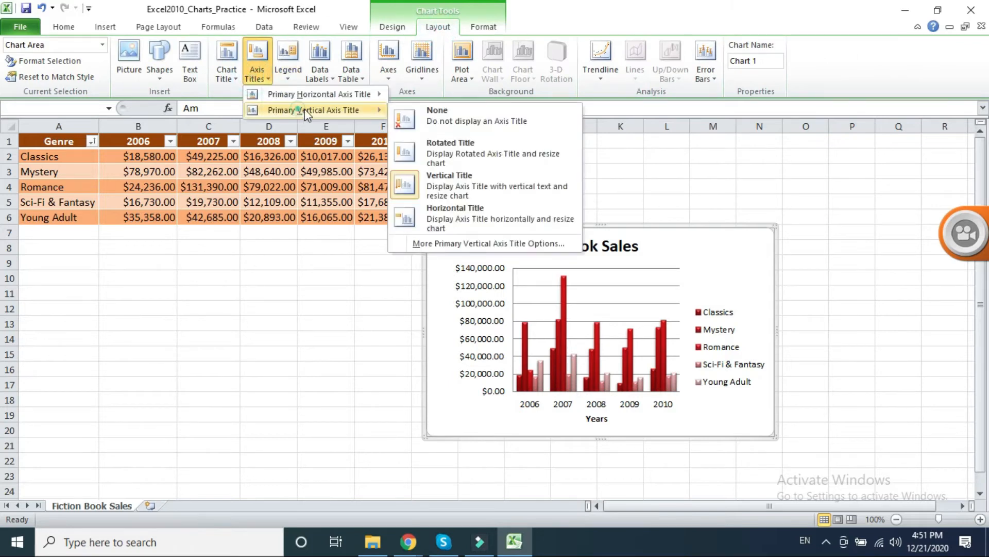
pyautogui.click(451, 154)
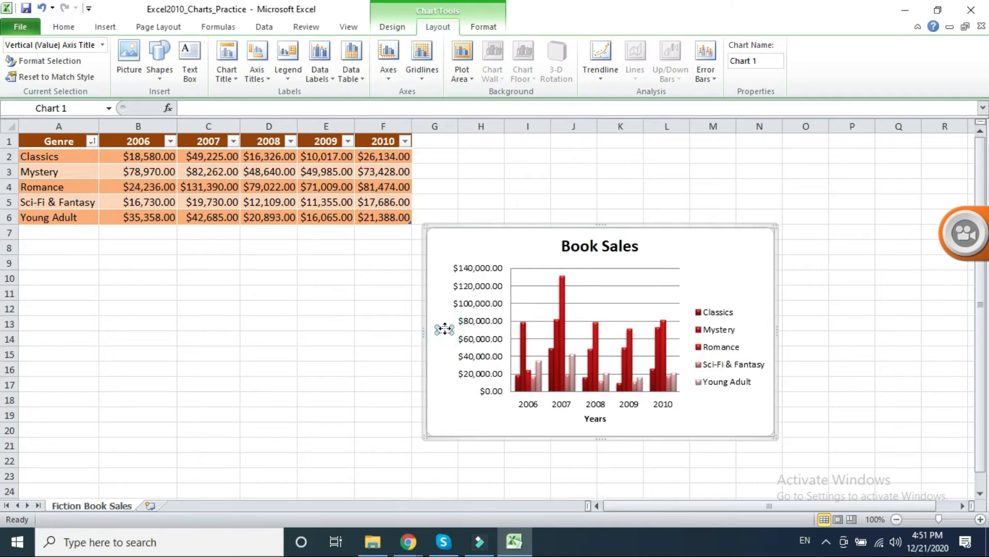
pyautogui.write('Amount Sale')
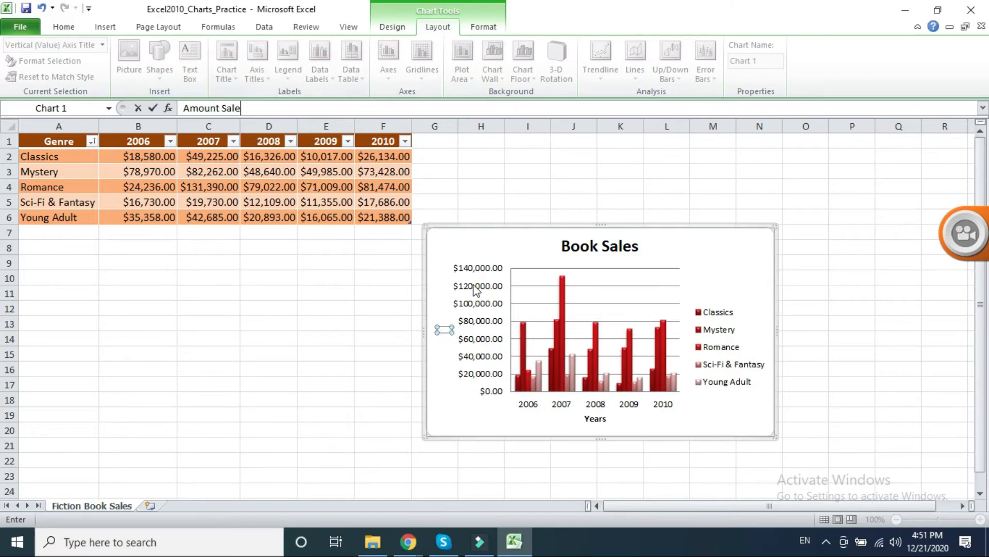
pyautogui.press('Return')
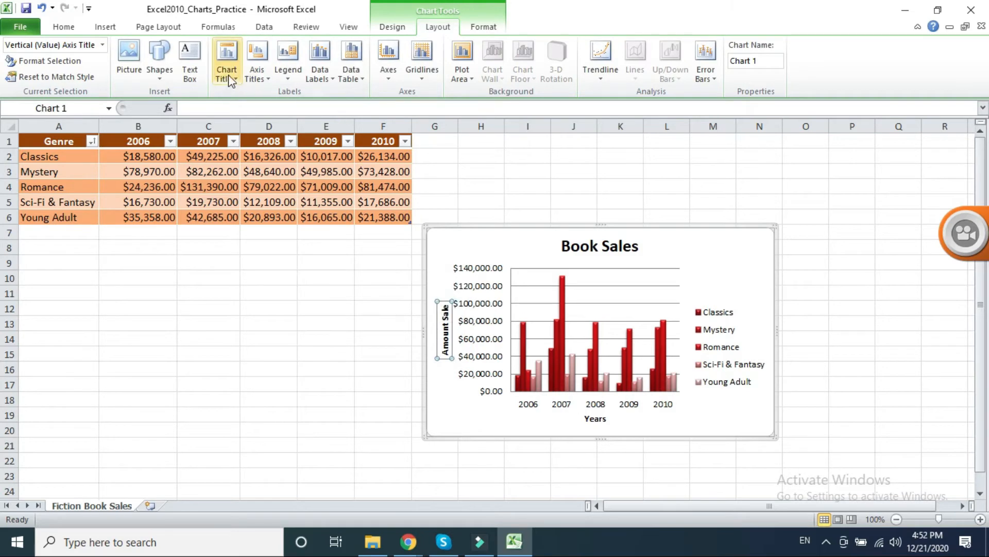
# Try the legend at the top and at the left of the chart, and return it to the right
pyautogui.click(294, 81)
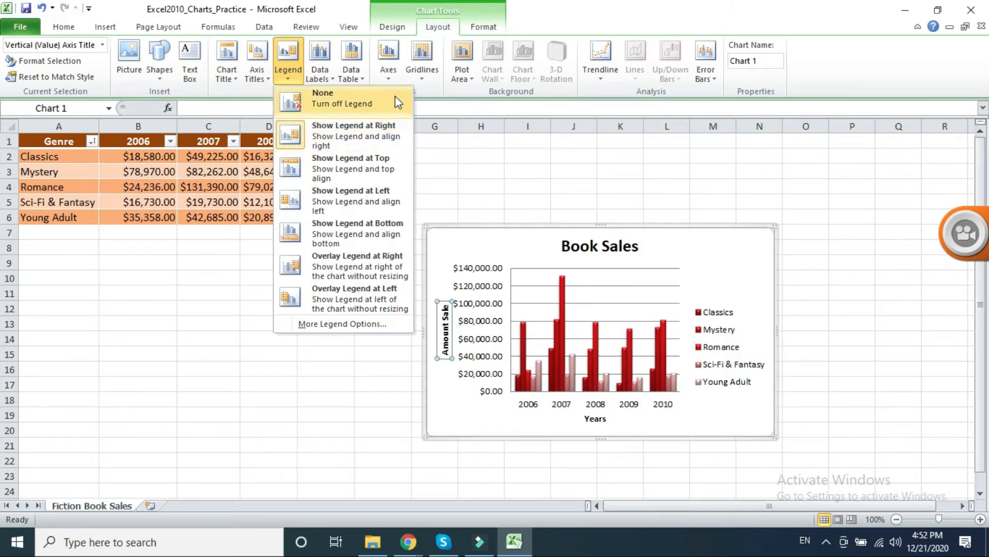
pyautogui.click(359, 177)
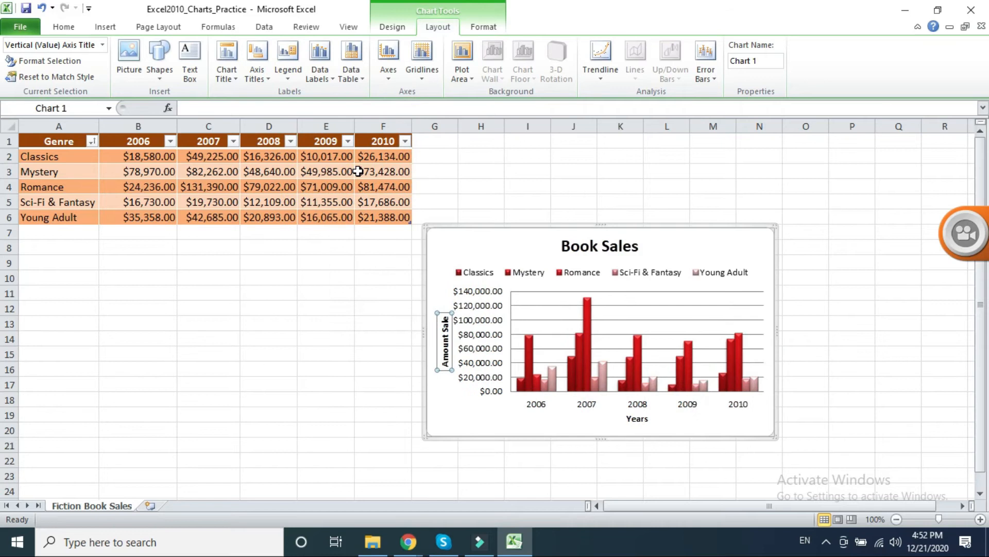
pyautogui.click(288, 74)
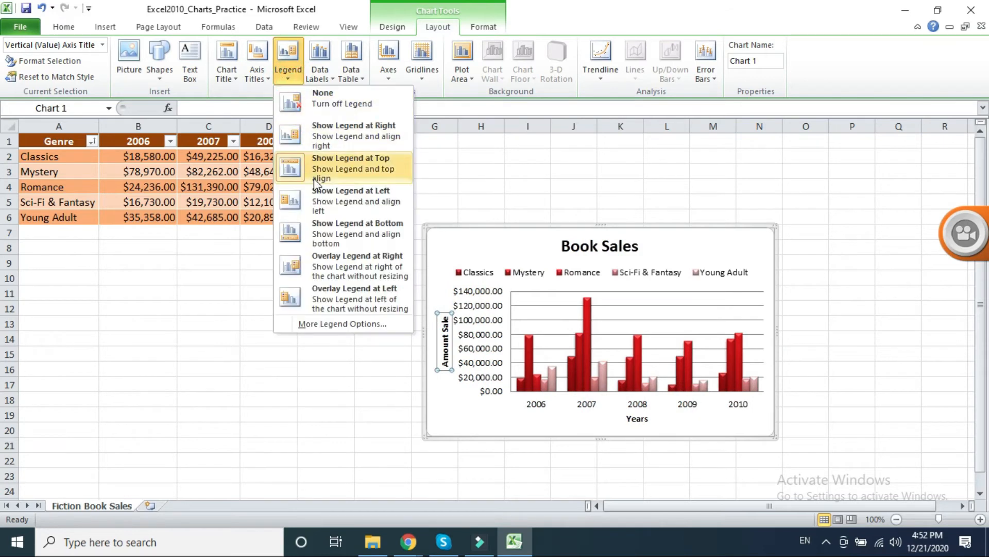
pyautogui.click(322, 203)
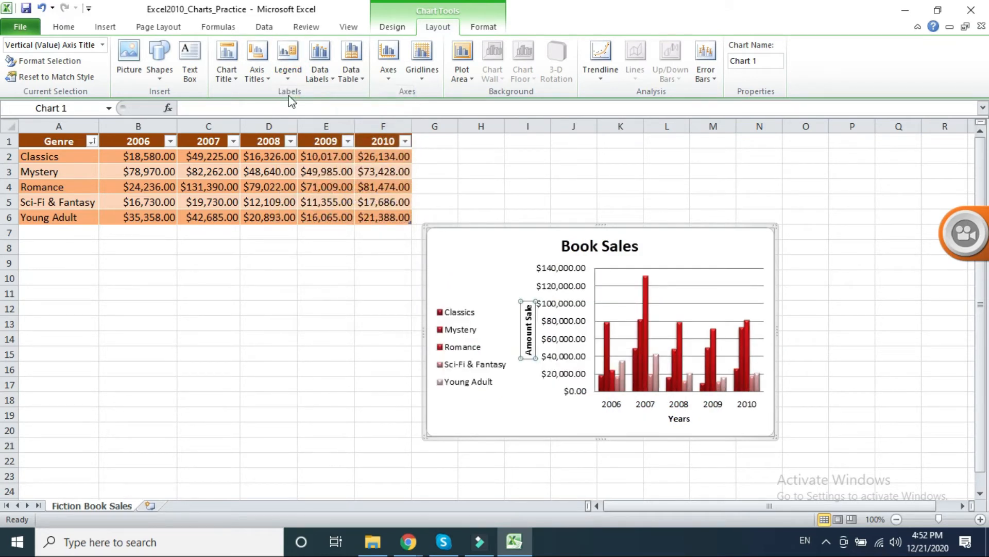
pyautogui.click(286, 76)
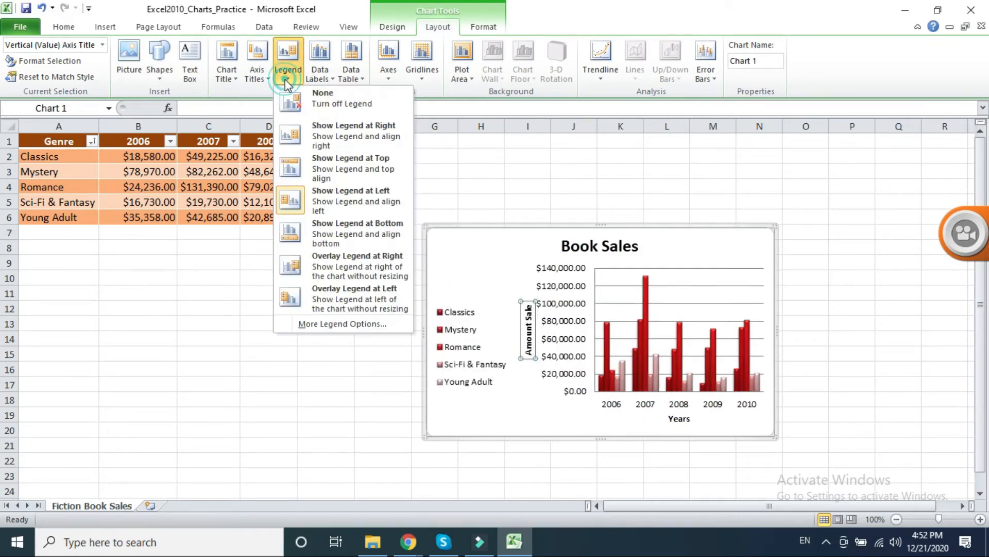
pyautogui.click(345, 131)
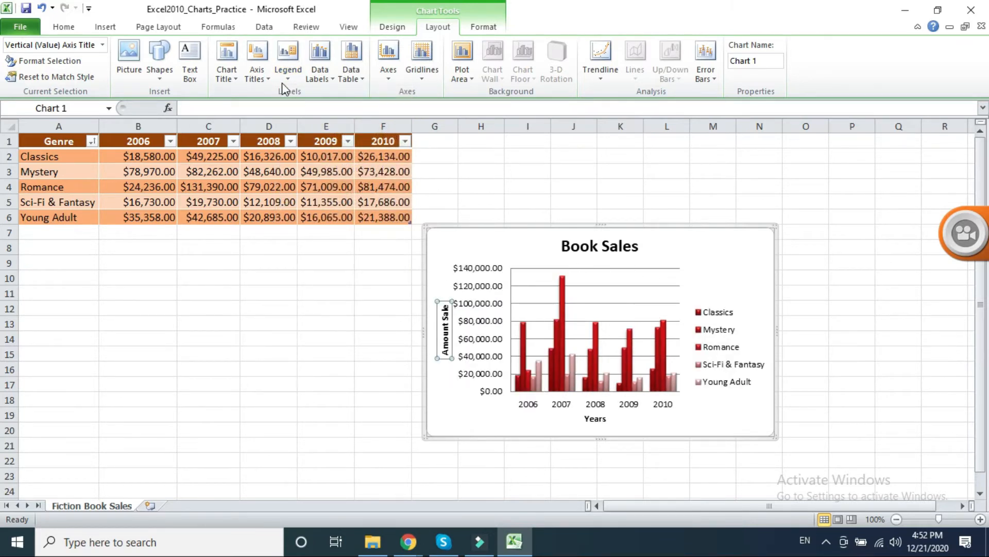
# Try the Center and Outside End data labels on the chart columns, and turn the data labels off
pyautogui.click(332, 80)
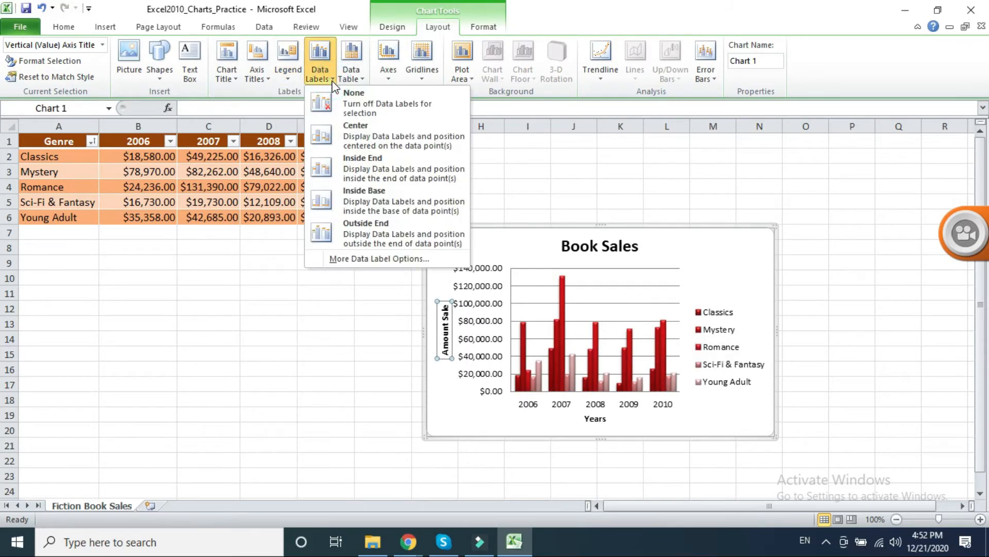
pyautogui.click(332, 80)
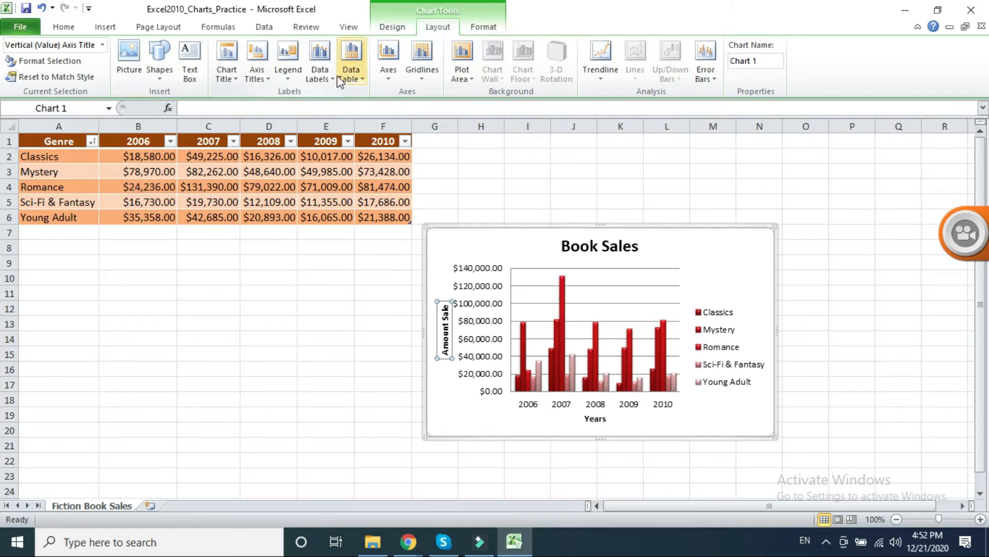
pyautogui.click(322, 77)
pyautogui.click(340, 126)
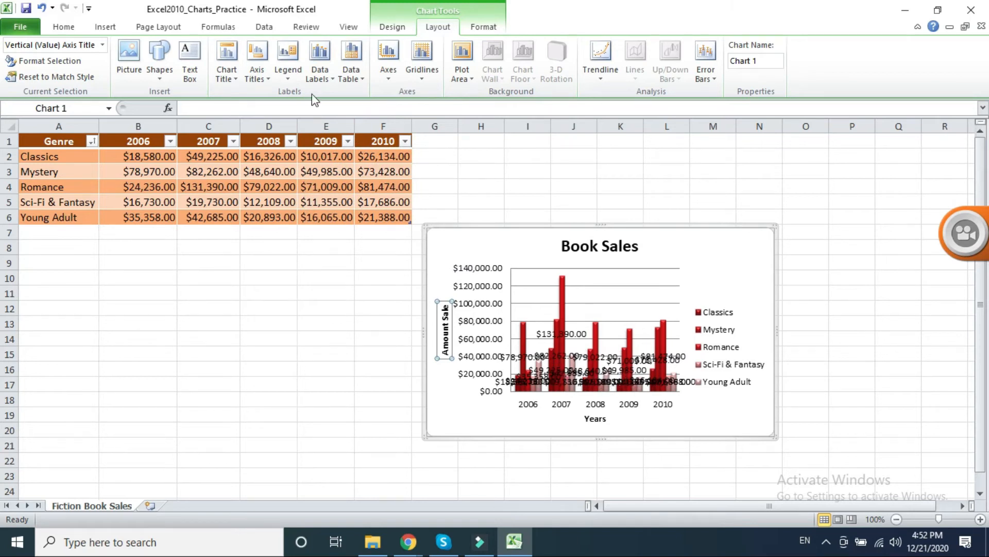
pyautogui.click(319, 72)
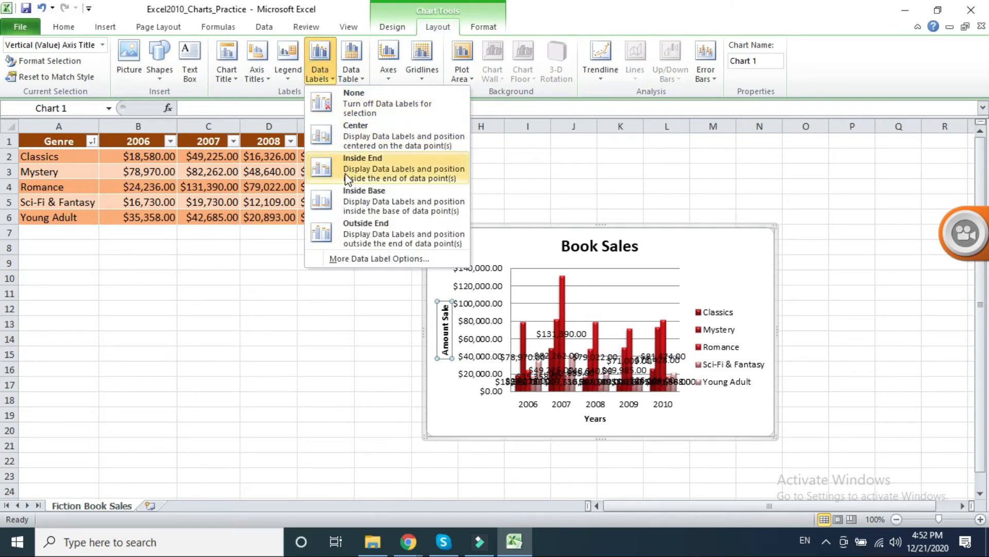
pyautogui.click(345, 223)
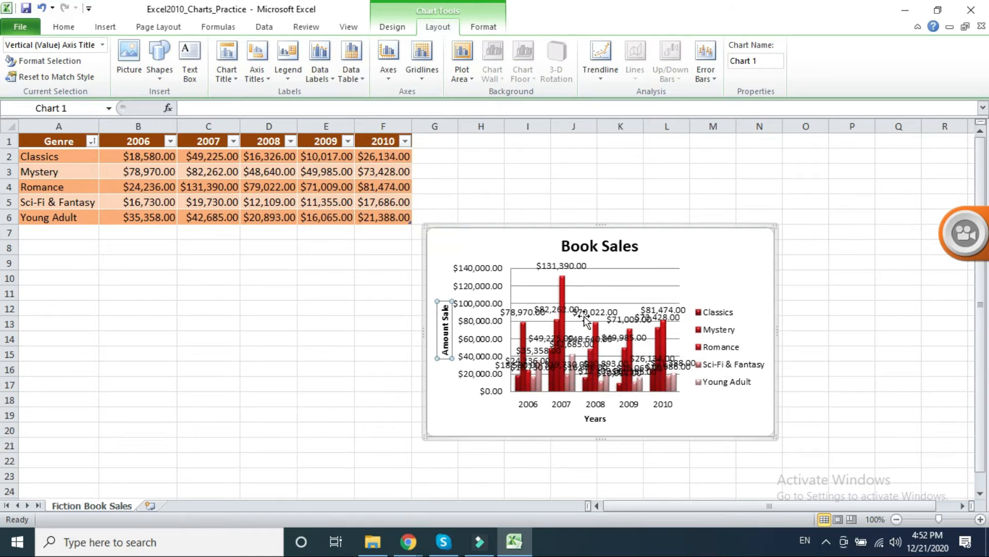
pyautogui.click(320, 72)
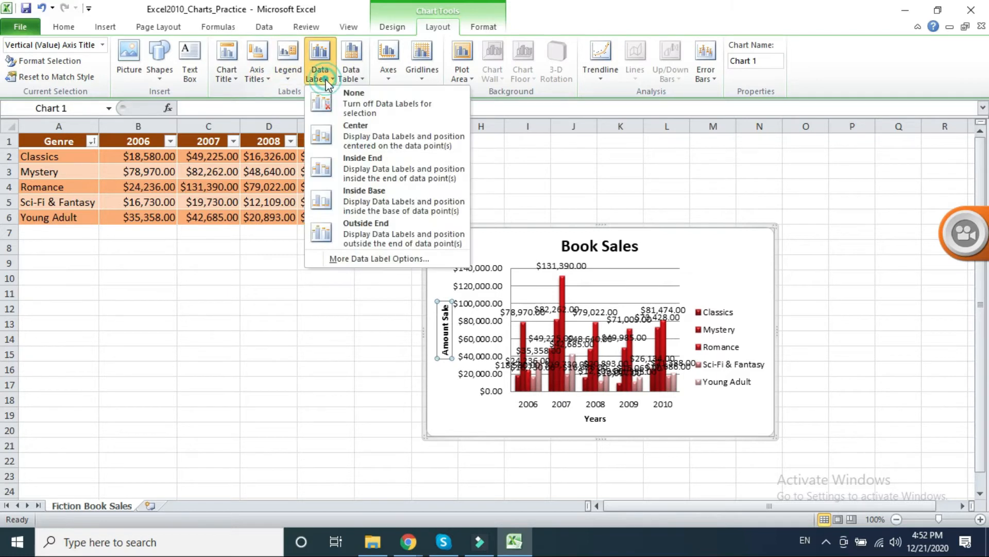
pyautogui.click(333, 107)
# Show a data table below the chart and switch it to the version with legend keys
pyautogui.click(355, 74)
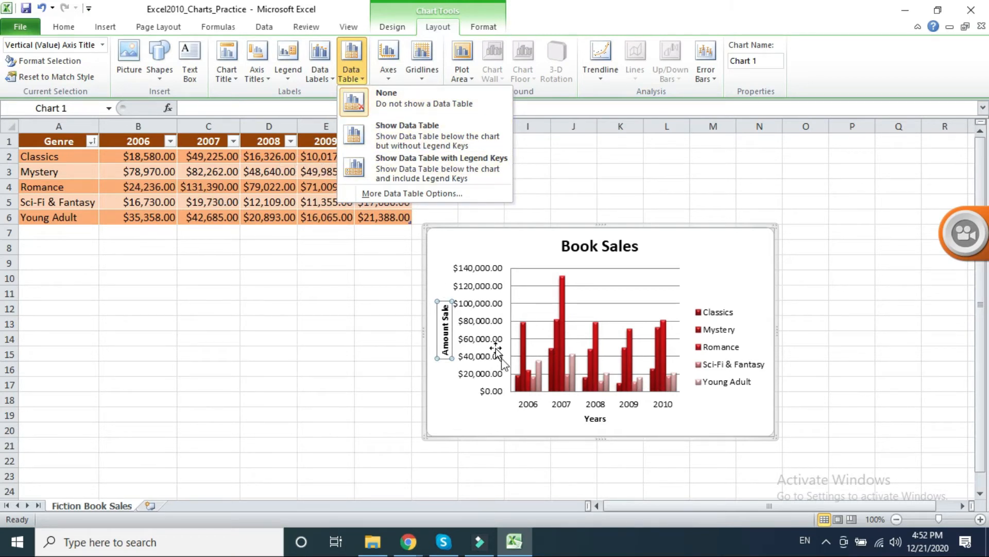
pyautogui.click(390, 141)
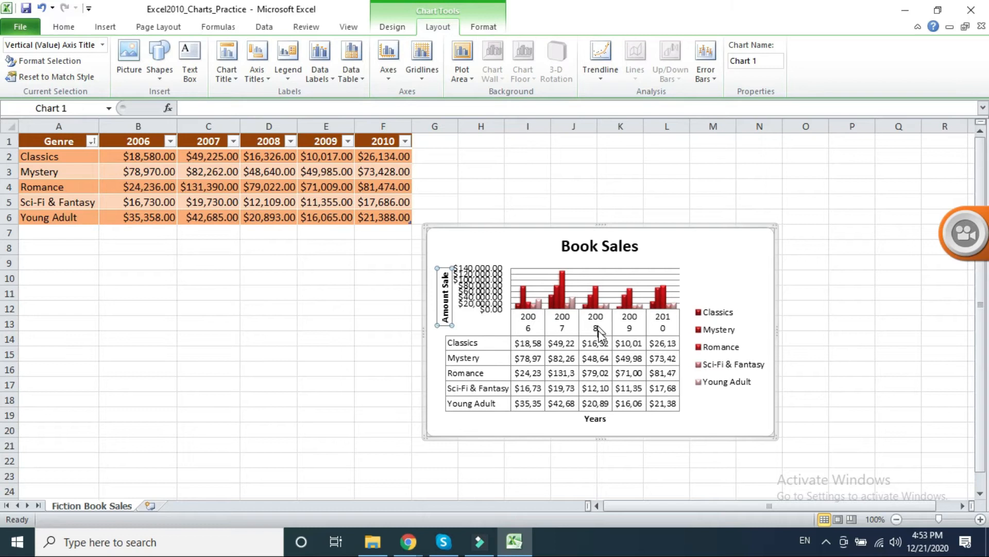
pyautogui.click(599, 332)
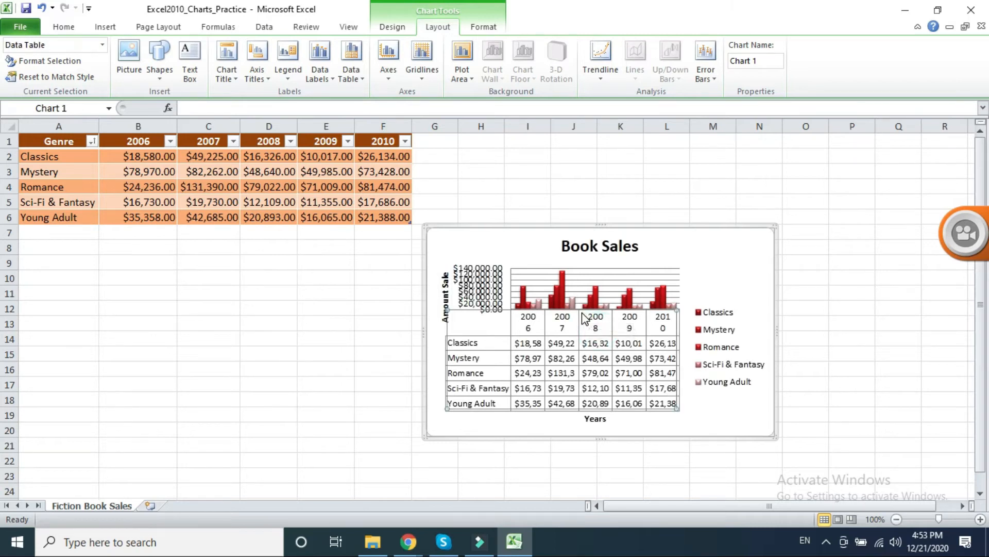
pyautogui.moveTo(577, 328); pyautogui.dragTo(588, 356)
pyautogui.hotkey('ctrl', 'z')
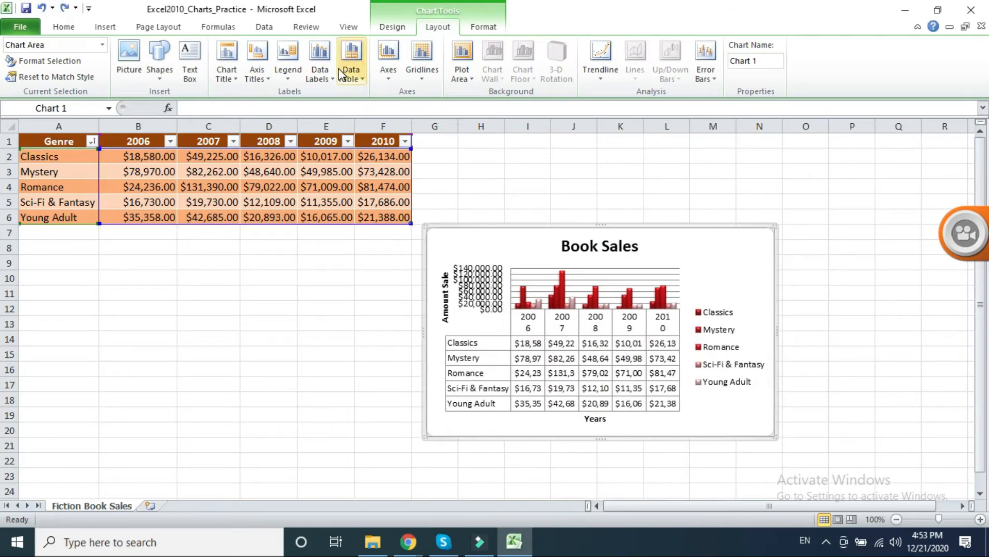
pyautogui.click(351, 64)
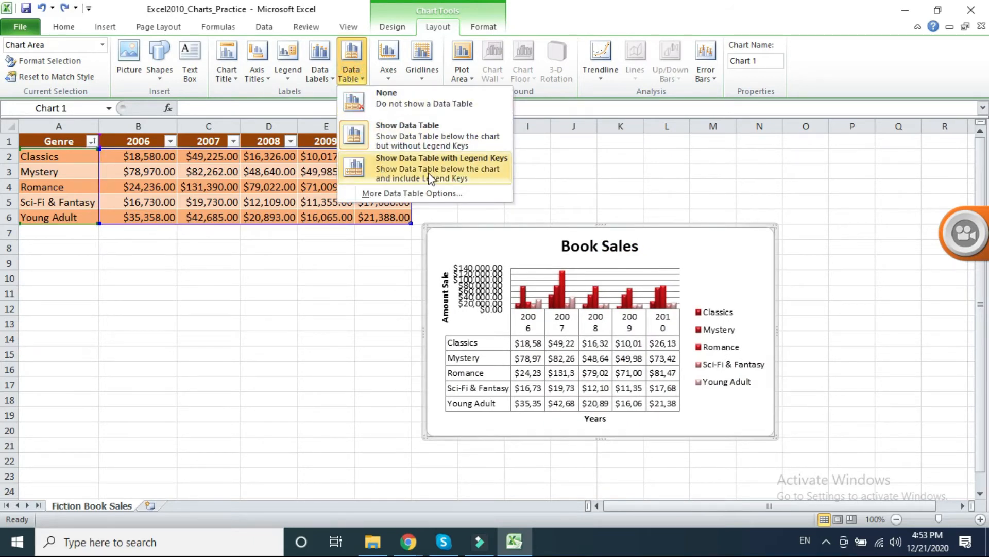
pyautogui.click(479, 166)
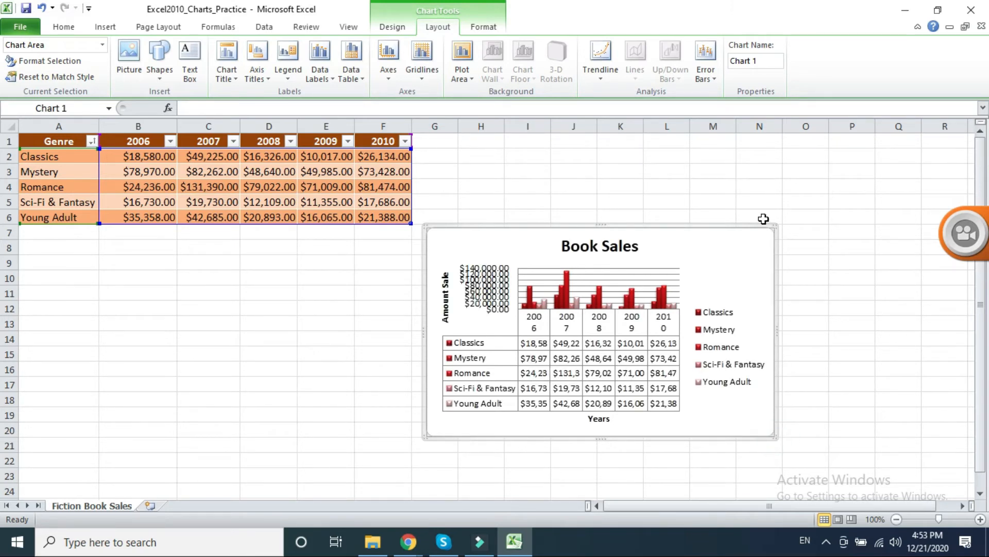
# Enlarge the chart from its upper-right and lower-left corners to span about columns D to Q
pyautogui.moveTo(775, 228); pyautogui.dragTo(916, 184)
pyautogui.click(423, 437)
pyautogui.moveTo(425, 437); pyautogui.dragTo(244, 503)
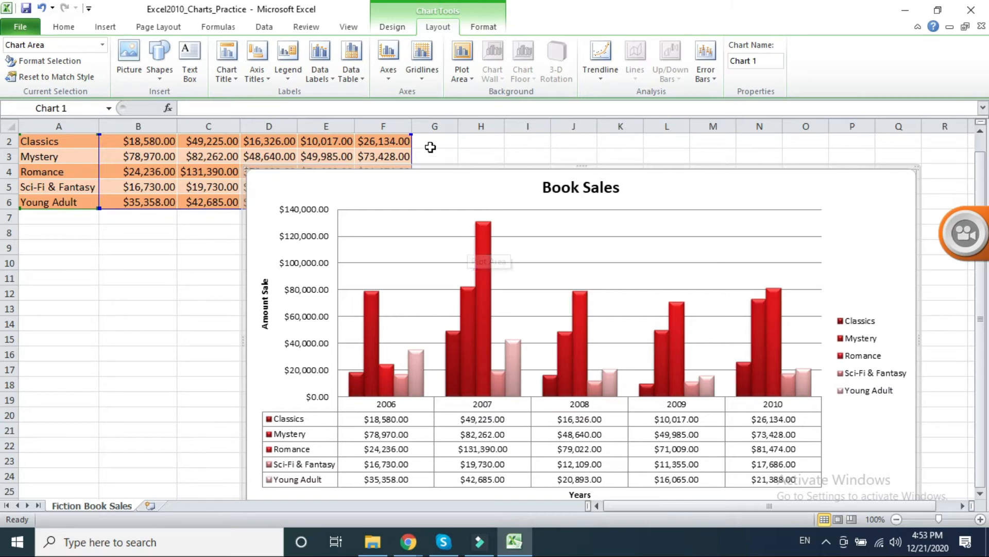
# Set the chart's primary horizontal axis to Show Axis without labeling
pyautogui.click(387, 72)
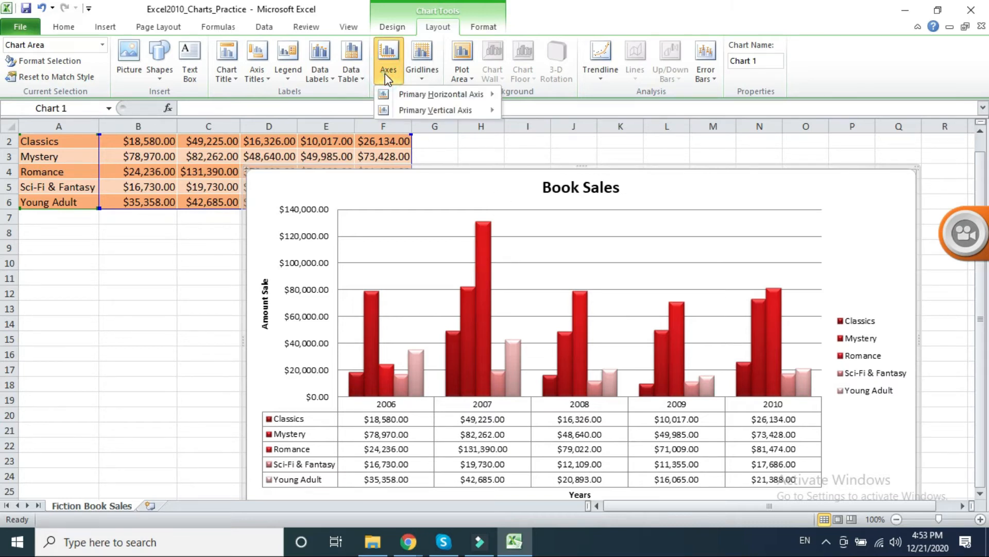
pyautogui.moveTo(412, 94)
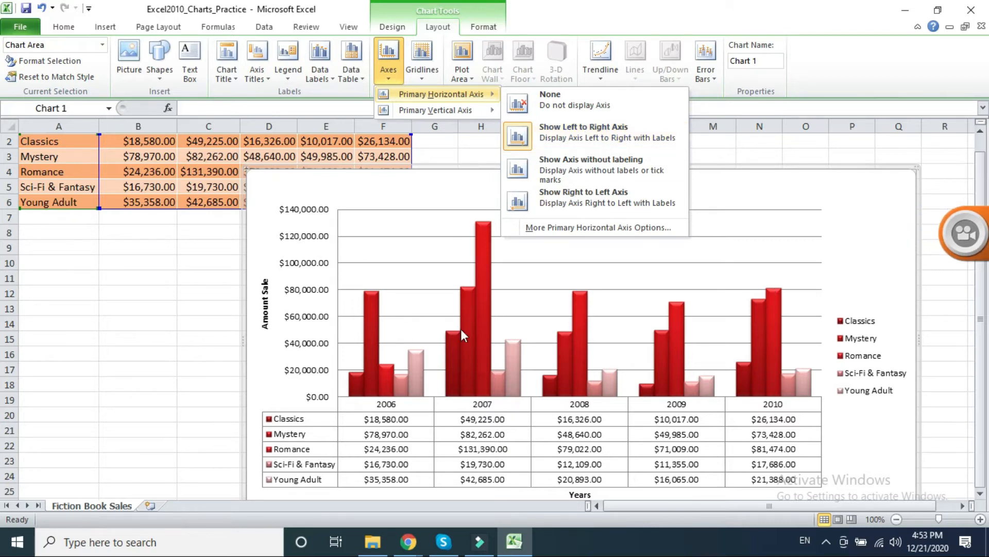
pyautogui.click(599, 162)
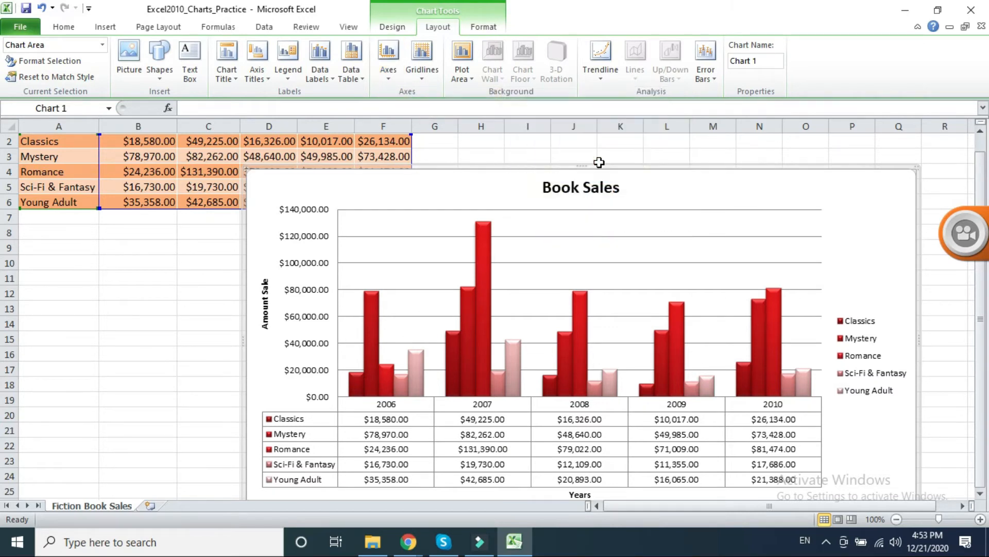
pyautogui.click(469, 80)
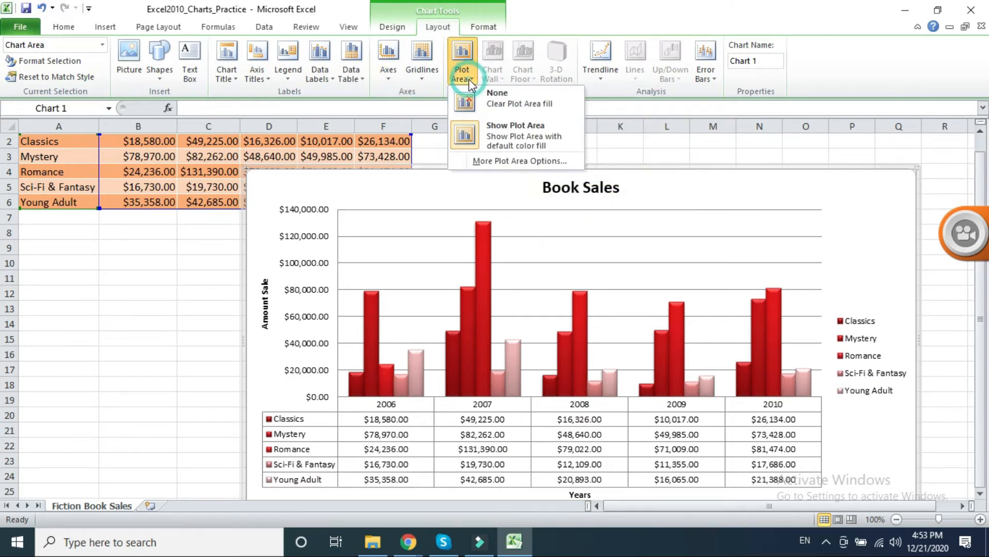
# Try displaying the chart's primary vertical axis in thousands and in millions
pyautogui.click(388, 60)
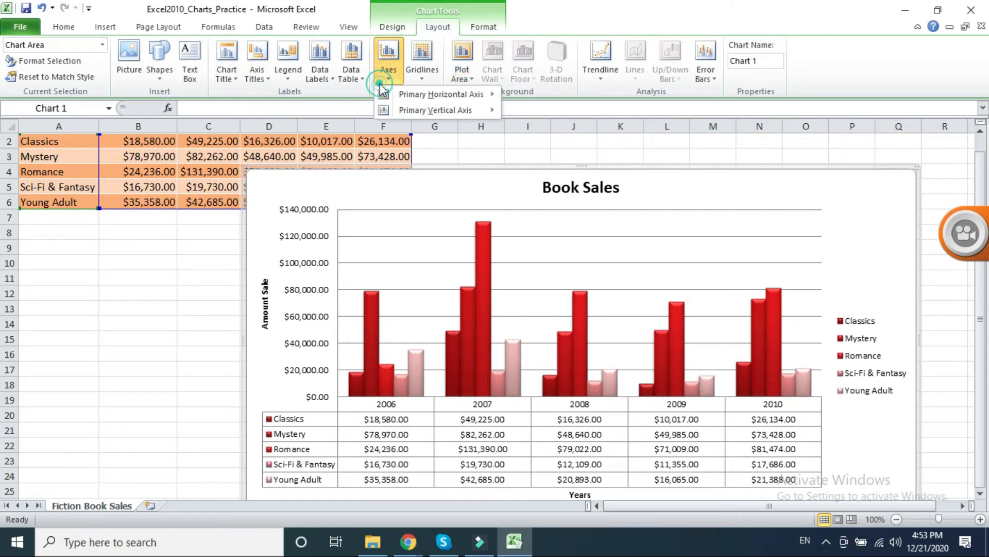
pyautogui.click(434, 112)
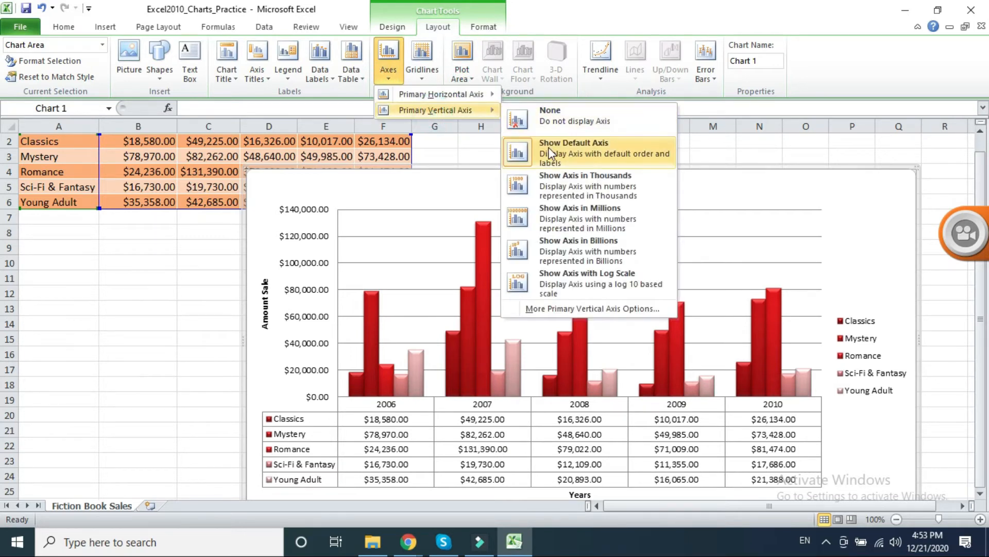
pyautogui.click(556, 189)
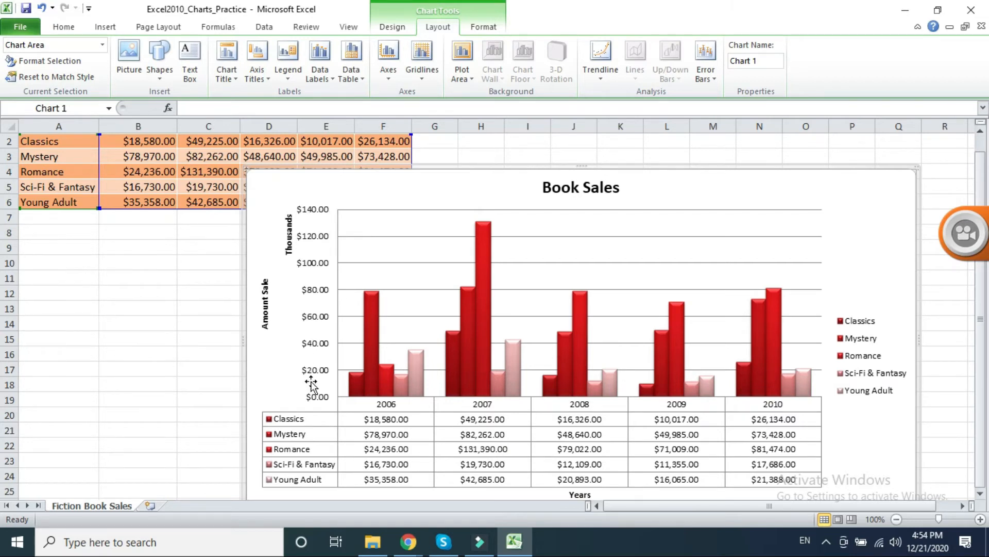
pyautogui.click(389, 75)
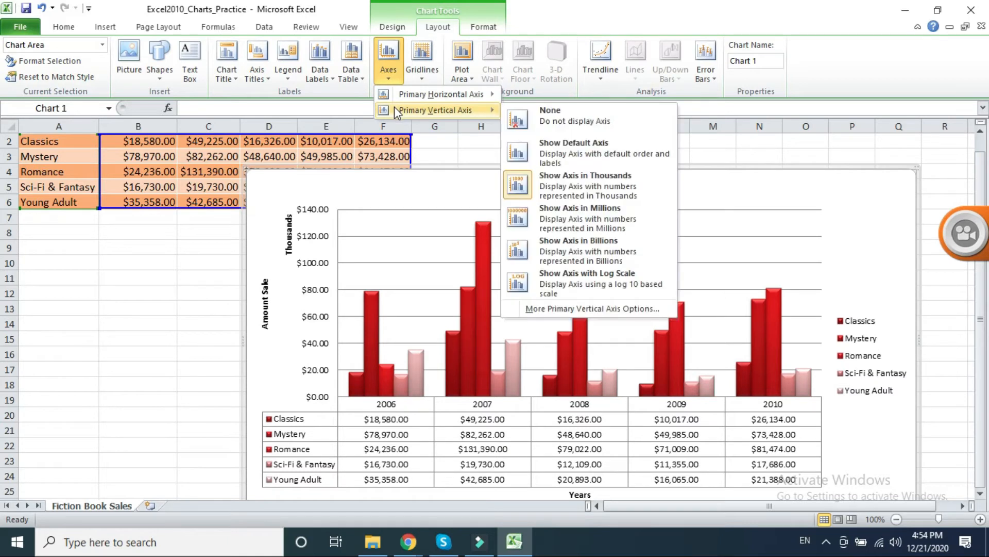
pyautogui.click(561, 214)
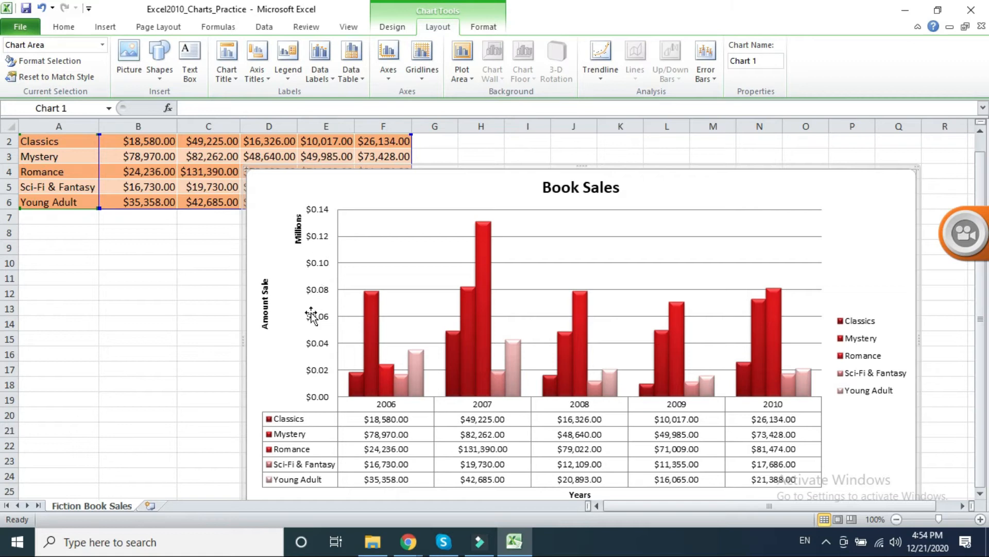
# Try the log scale on the chart's primary vertical axis and restore the default axis
pyautogui.click(390, 66)
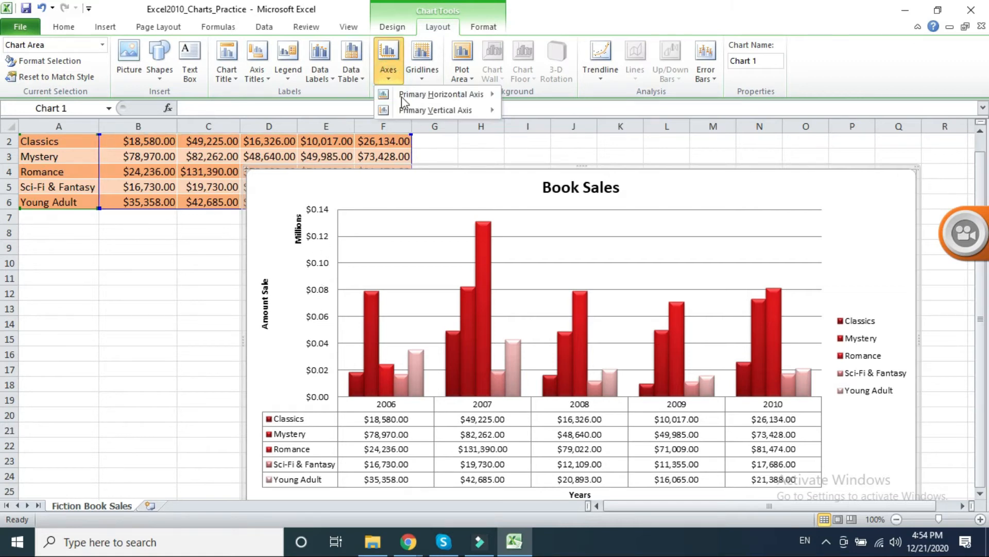
pyautogui.moveTo(408, 110)
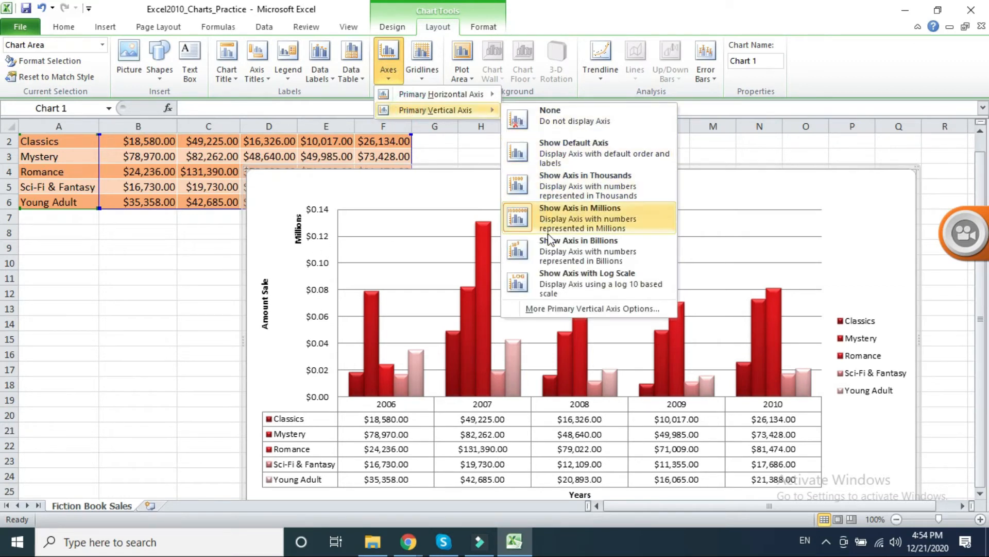
pyautogui.click(570, 287)
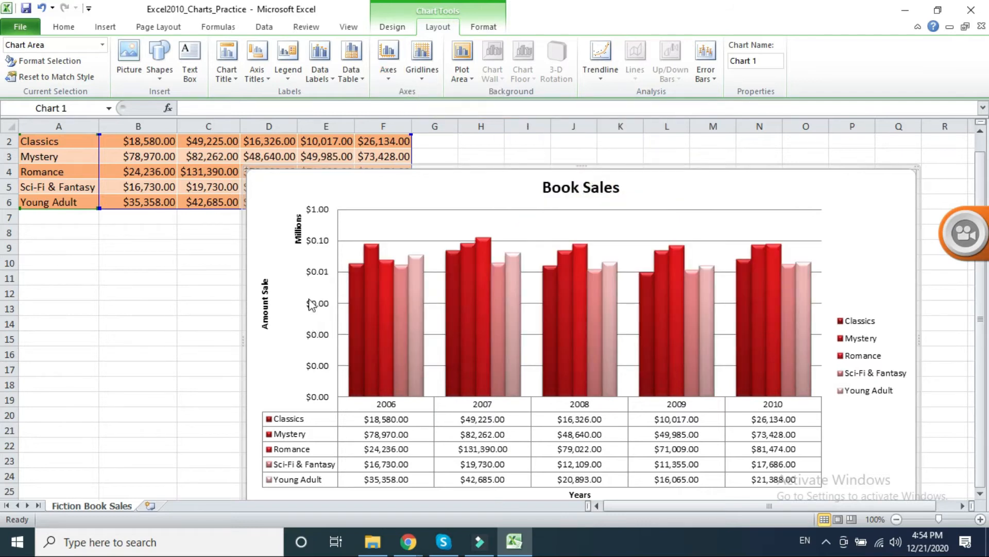
pyautogui.click(390, 72)
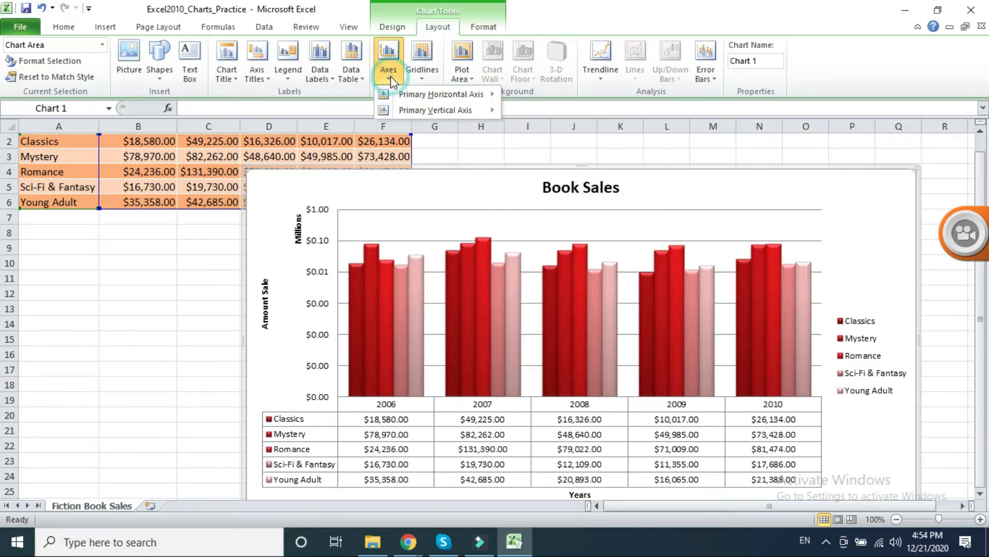
pyautogui.moveTo(406, 110)
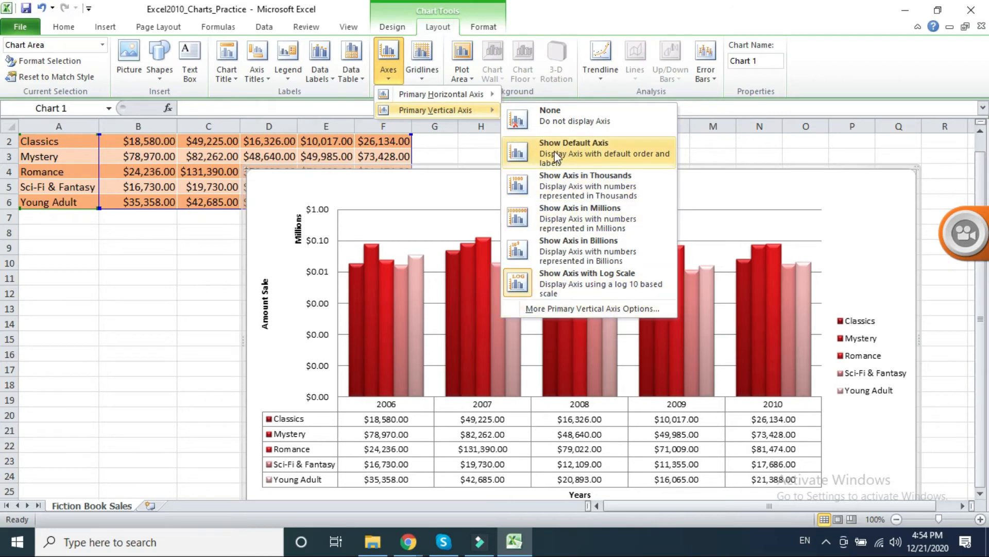
pyautogui.click(586, 156)
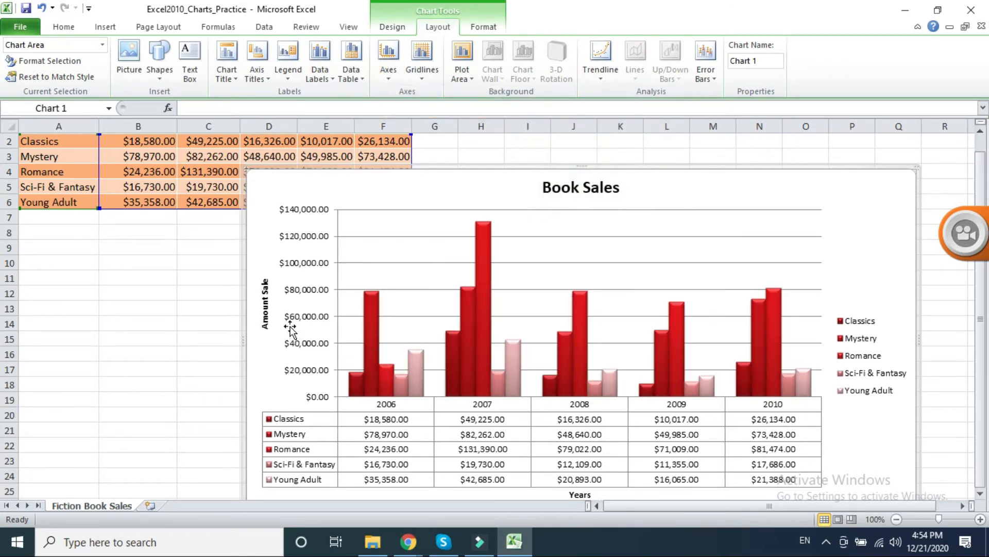
# Try minor gridlines for the primary horizontal gridlines and settle on Major & Minor Gridlines
pyautogui.click(424, 77)
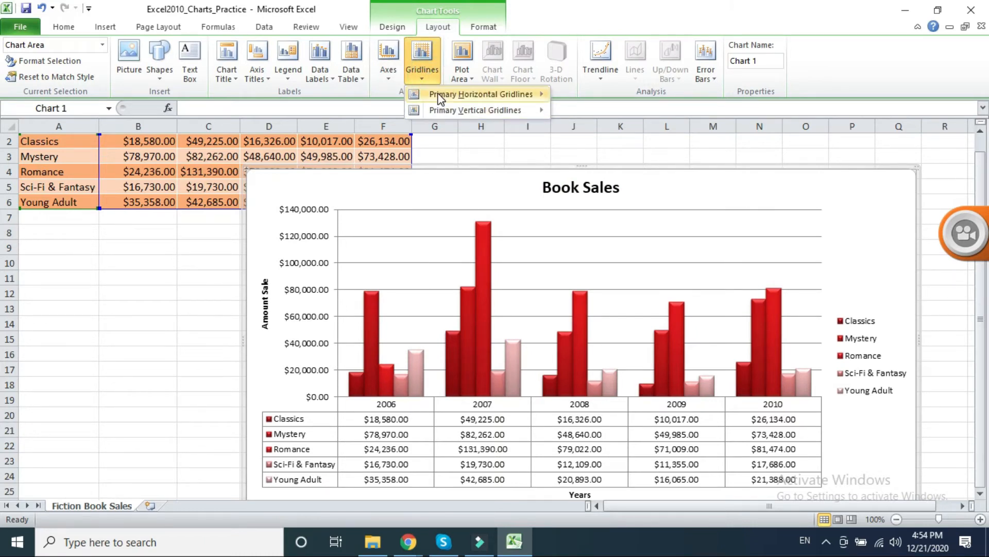
pyautogui.moveTo(439, 98)
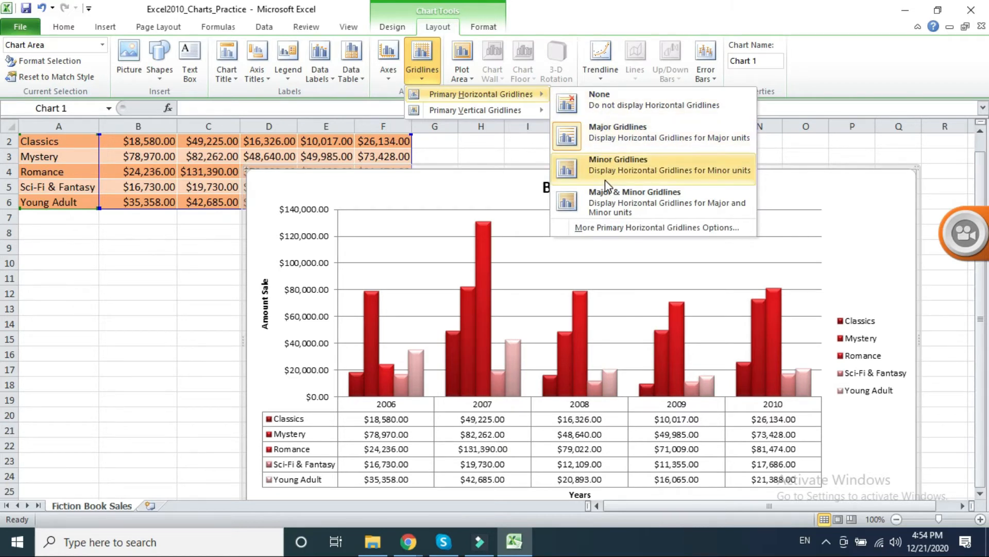
pyautogui.click(606, 164)
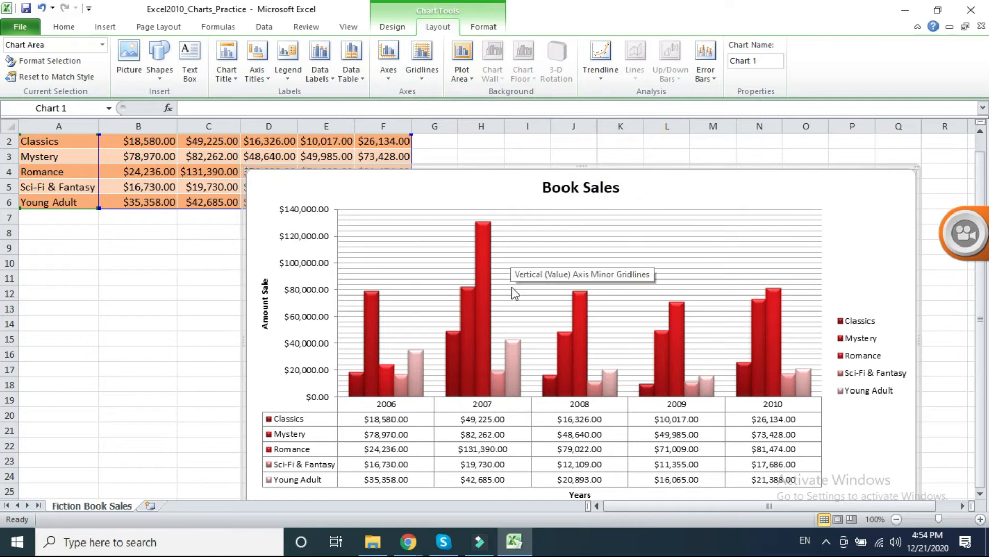
pyautogui.click(416, 78)
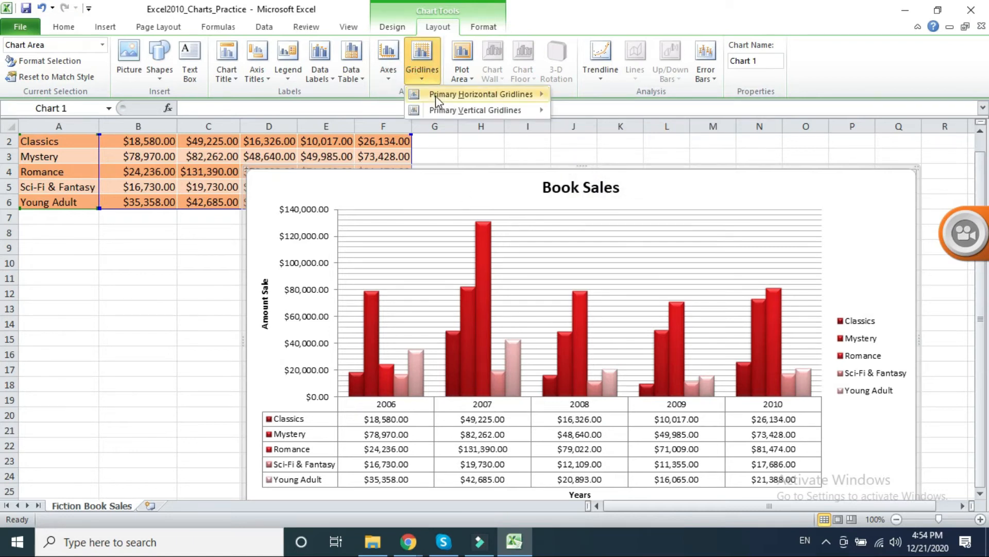
pyautogui.moveTo(435, 95)
pyautogui.click(607, 207)
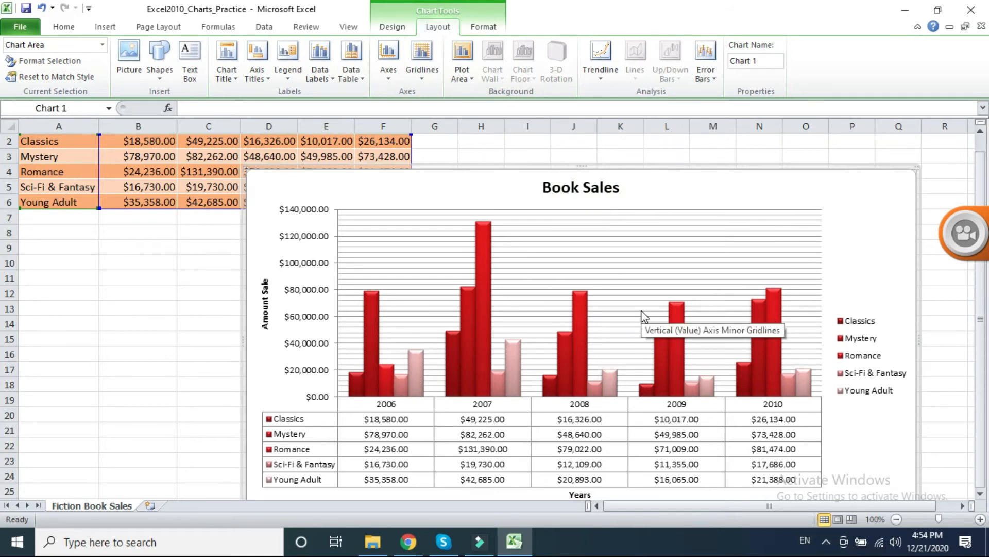
# Add major primary vertical gridlines to the chart and change them to Major & Minor Gridlines
pyautogui.click(422, 73)
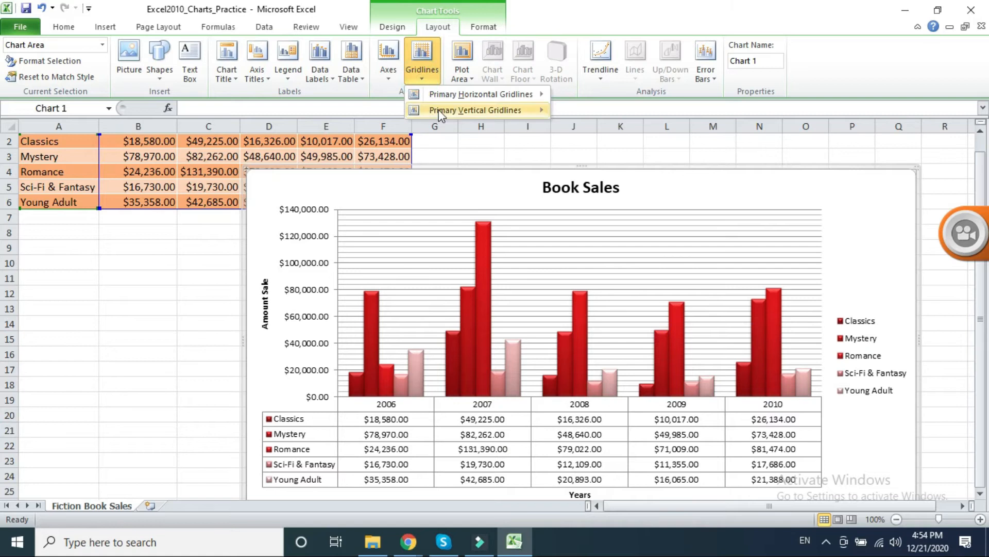
pyautogui.moveTo(441, 114)
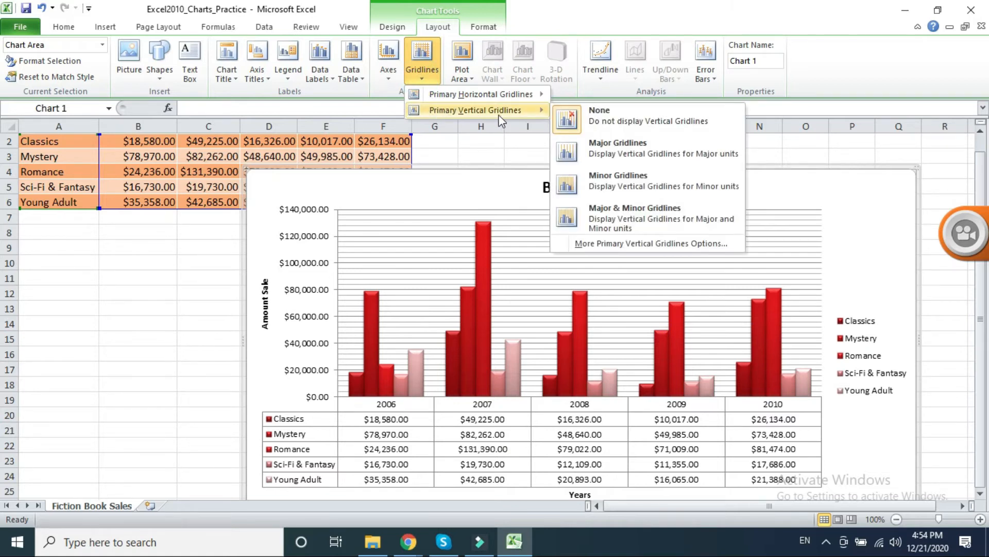
pyautogui.click(617, 150)
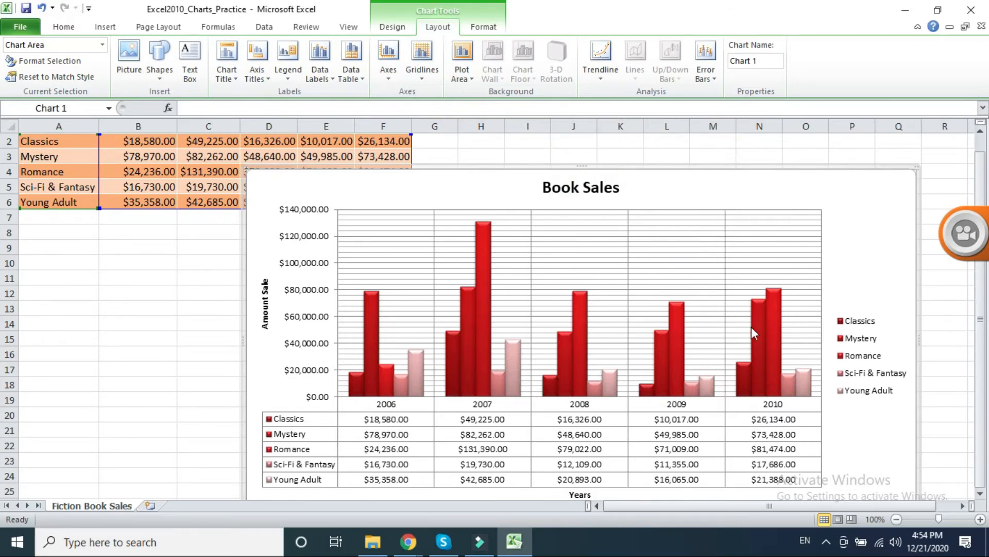
pyautogui.click(422, 58)
pyautogui.moveTo(466, 110)
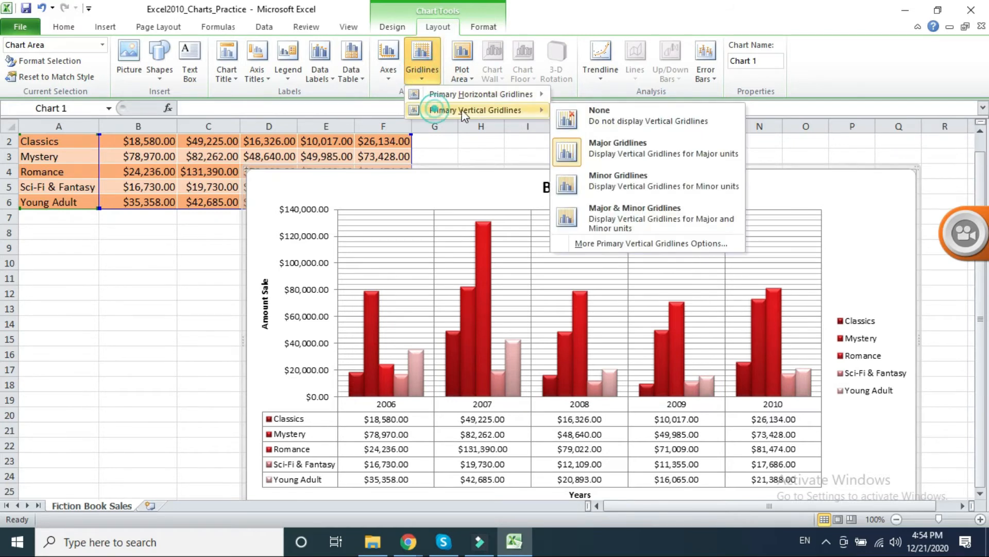
pyautogui.click(598, 213)
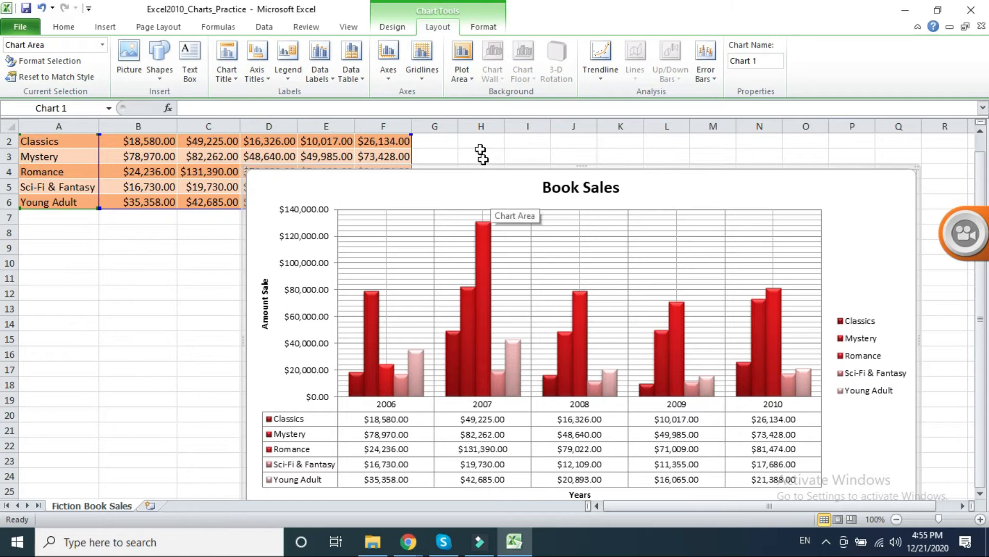
# Try showing the chart's plot area with the default color fill and clear the fill again
pyautogui.click(471, 78)
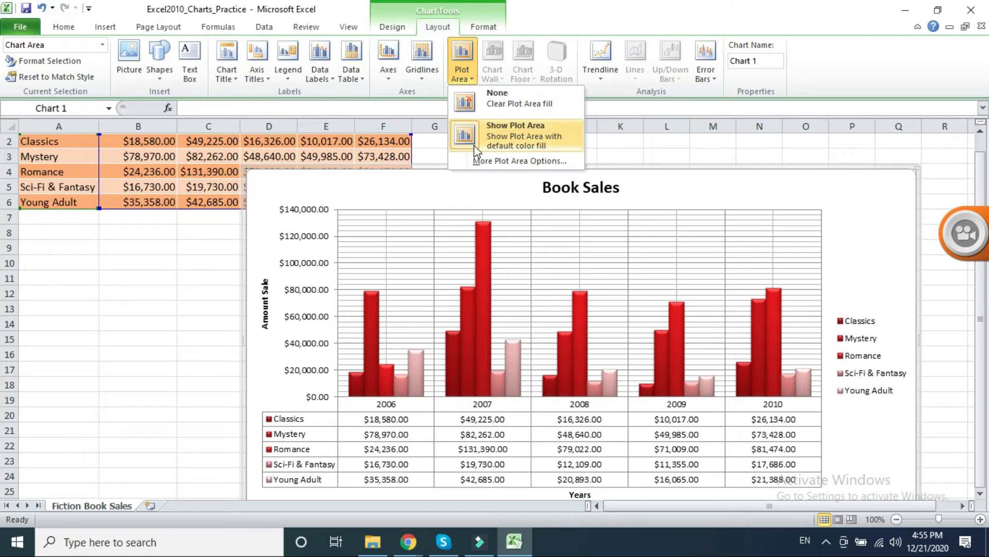
pyautogui.click(528, 145)
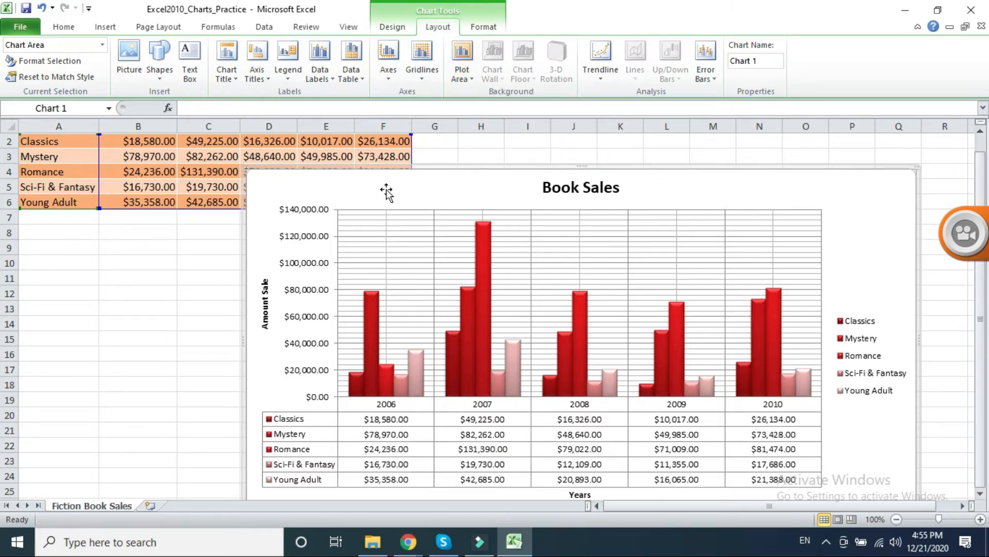
pyautogui.click(464, 72)
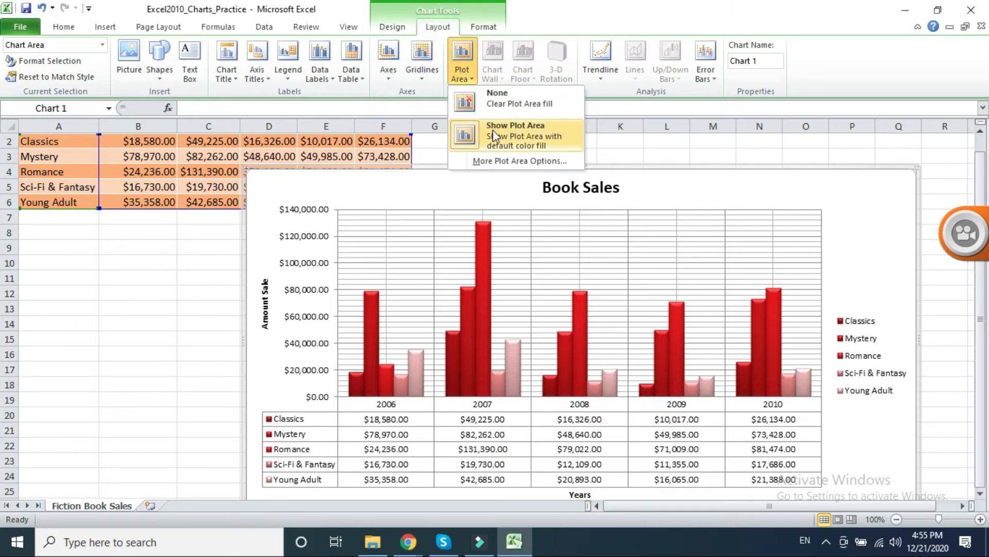
pyautogui.click(499, 96)
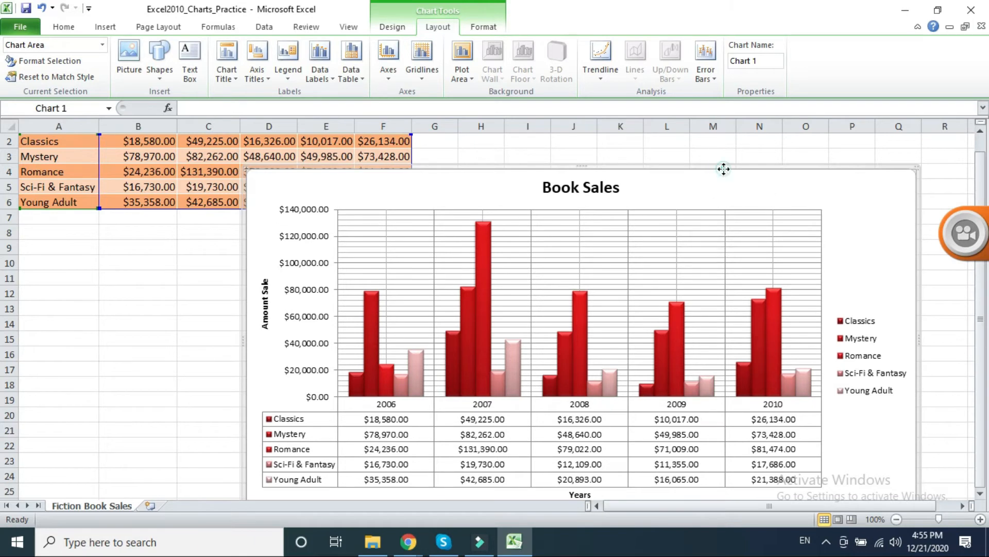
# Fill the chart area with orange and show the plot area with the default color fill
pyautogui.click(484, 28)
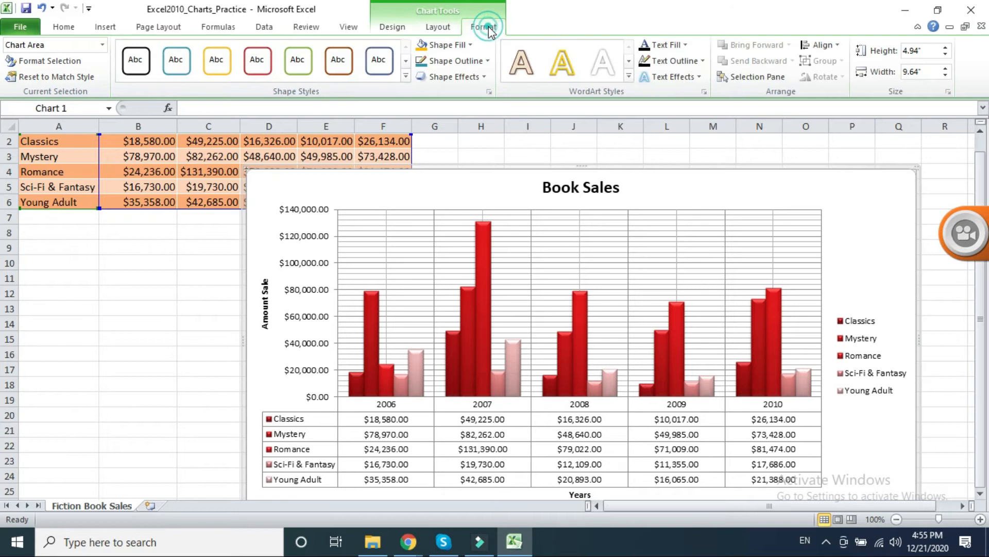
pyautogui.click(421, 49)
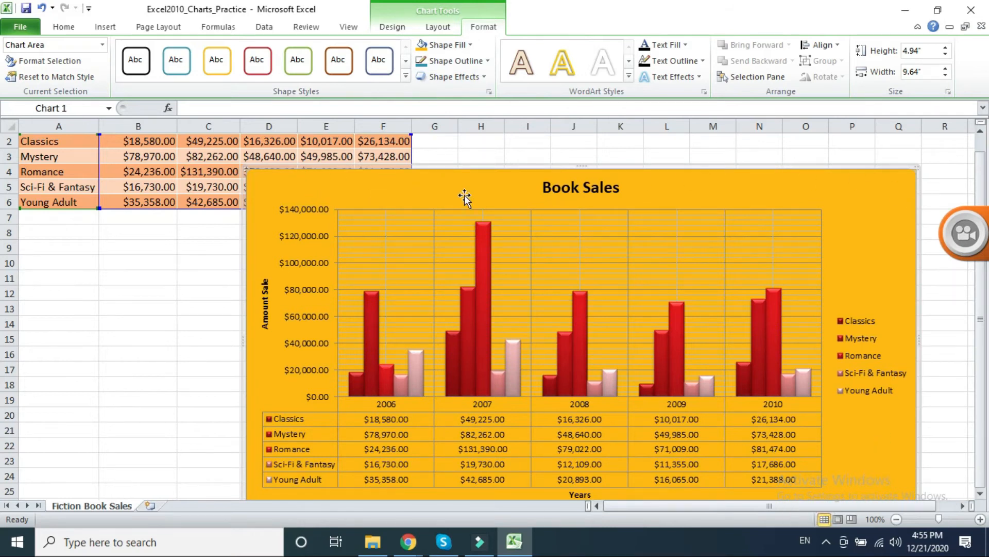
pyautogui.click(439, 27)
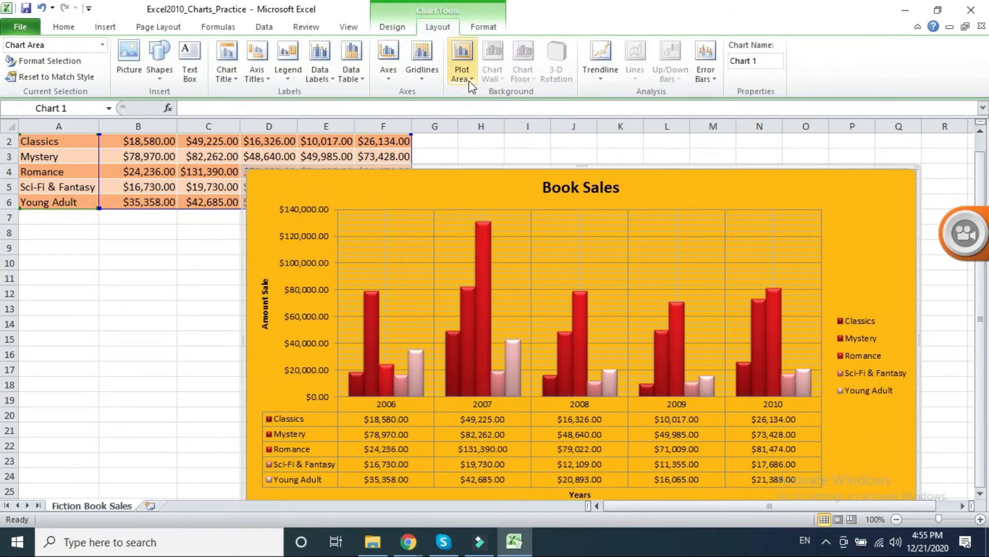
pyautogui.click(468, 78)
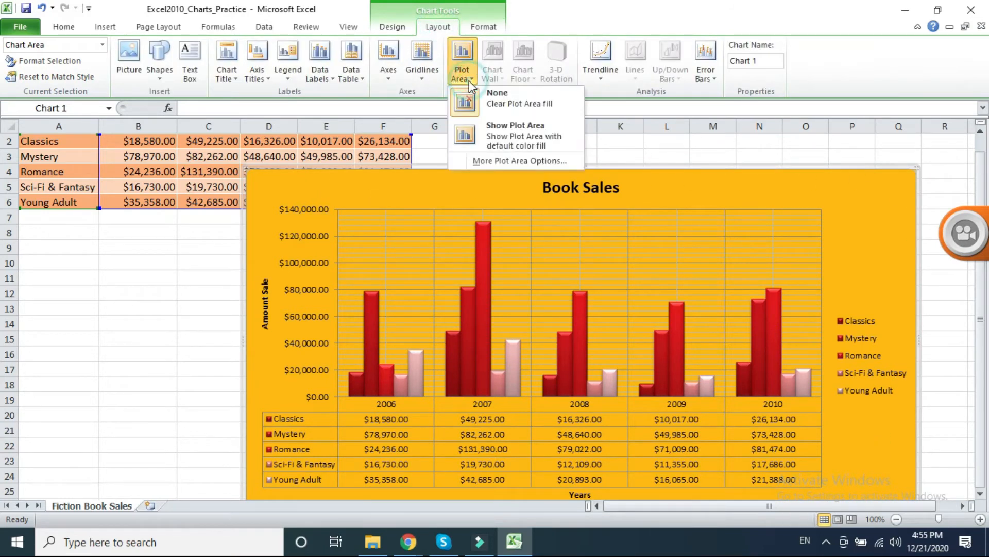
pyautogui.click(481, 138)
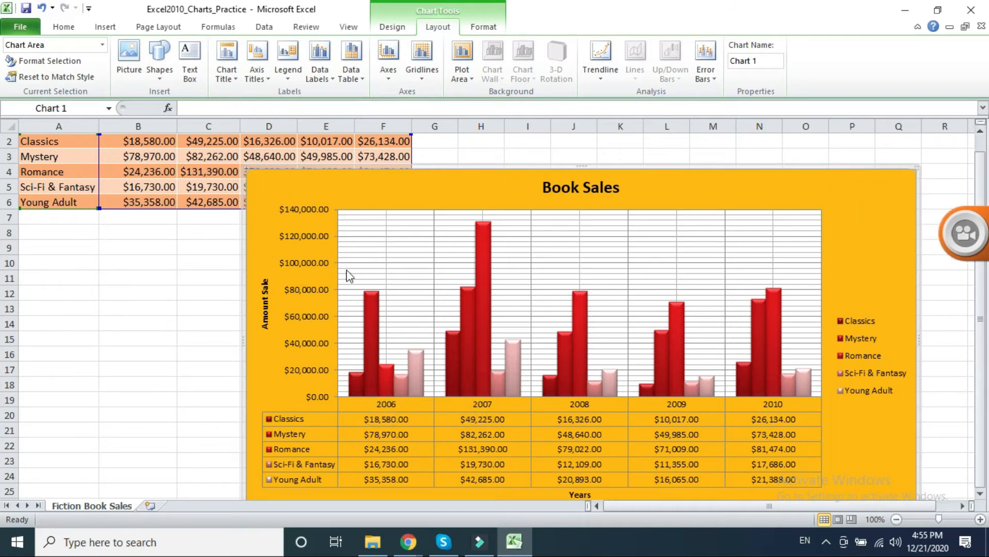
# Try clearing the plot area fill against the orange chart background and bring back the default color fill
pyautogui.click(460, 78)
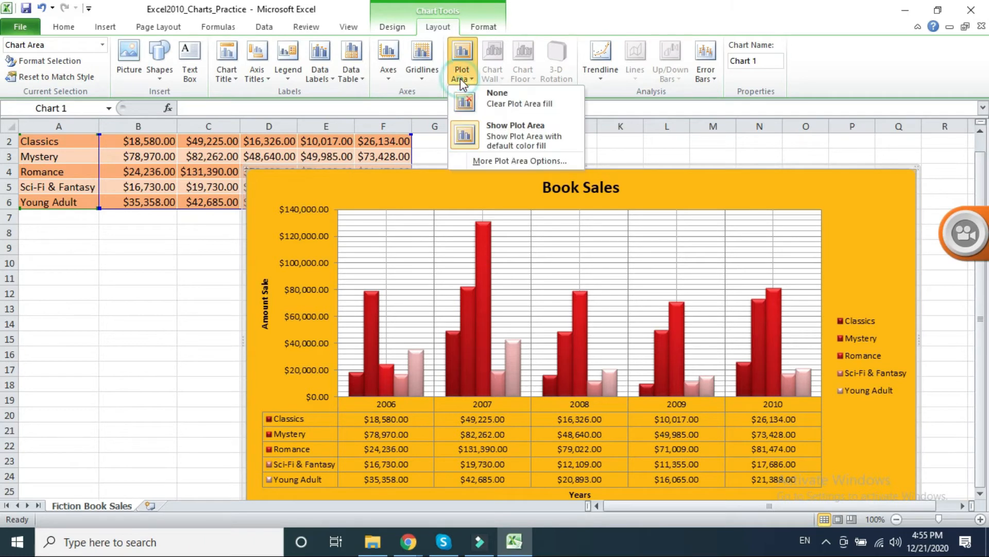
pyautogui.click(466, 101)
pyautogui.click(460, 78)
pyautogui.click(468, 129)
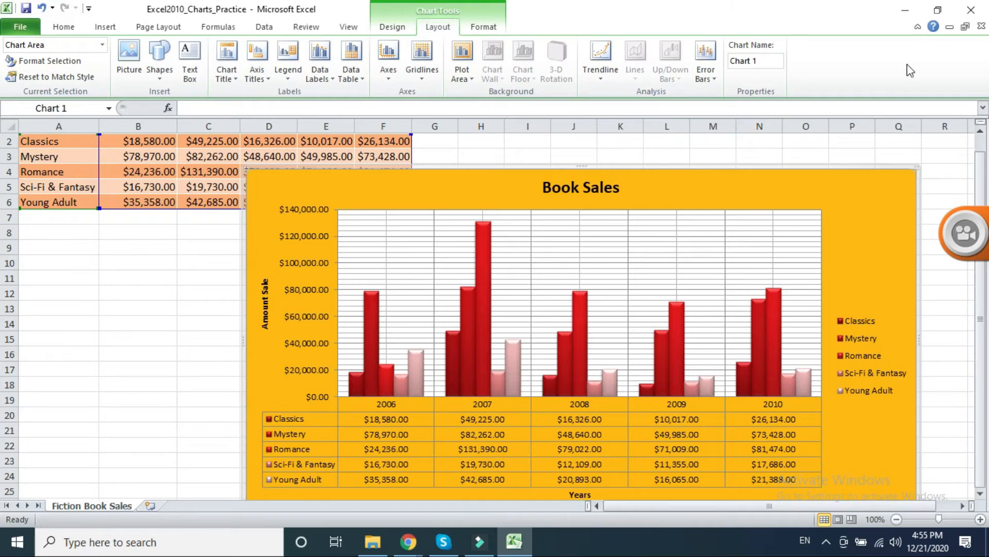
# Try a linear trendline based on the Classics series and remove it from the chart
pyautogui.click(600, 85)
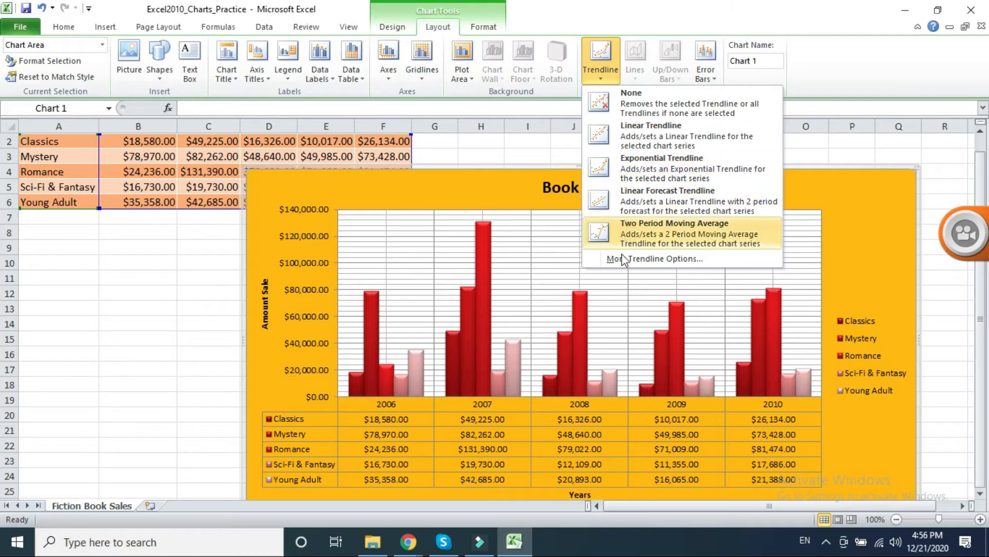
pyautogui.click(623, 140)
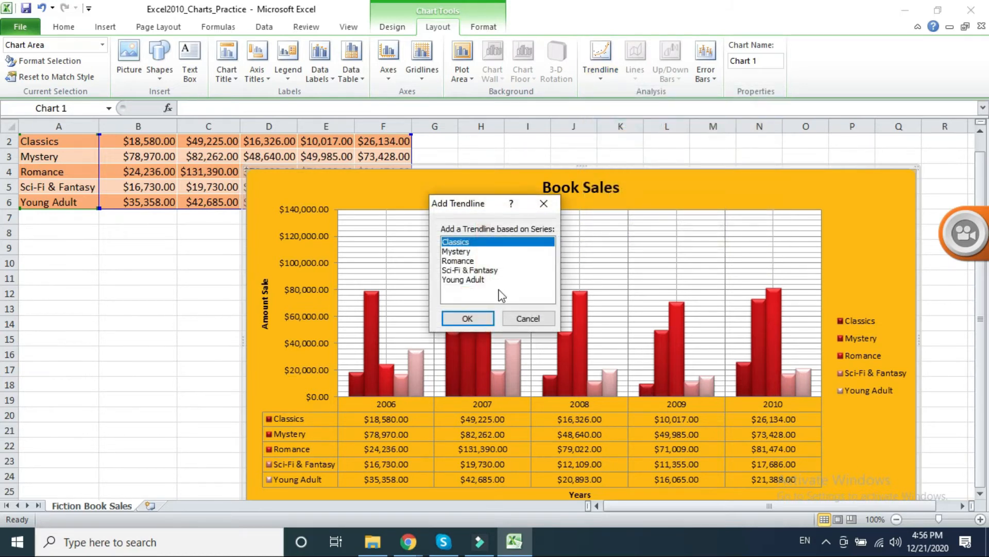
pyautogui.click(485, 319)
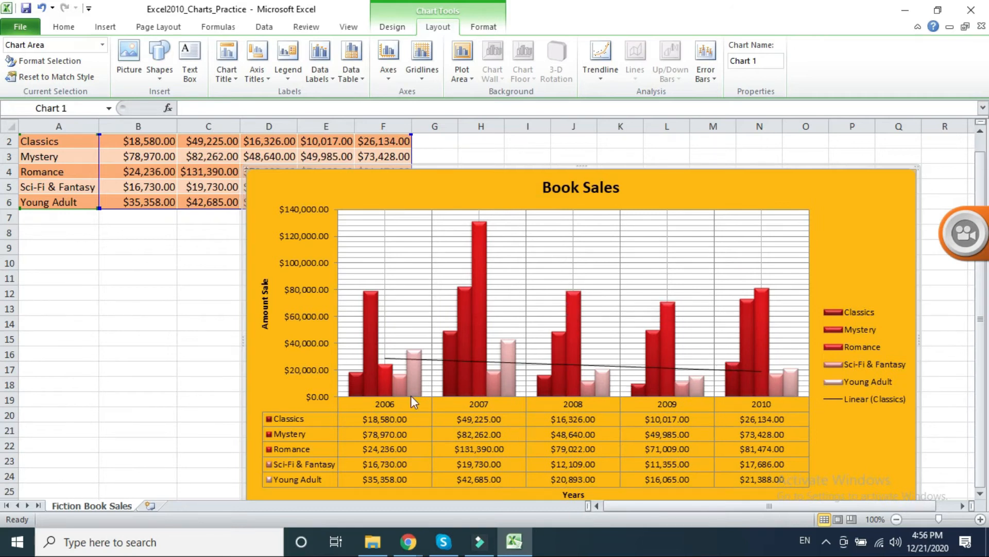
pyautogui.click(601, 62)
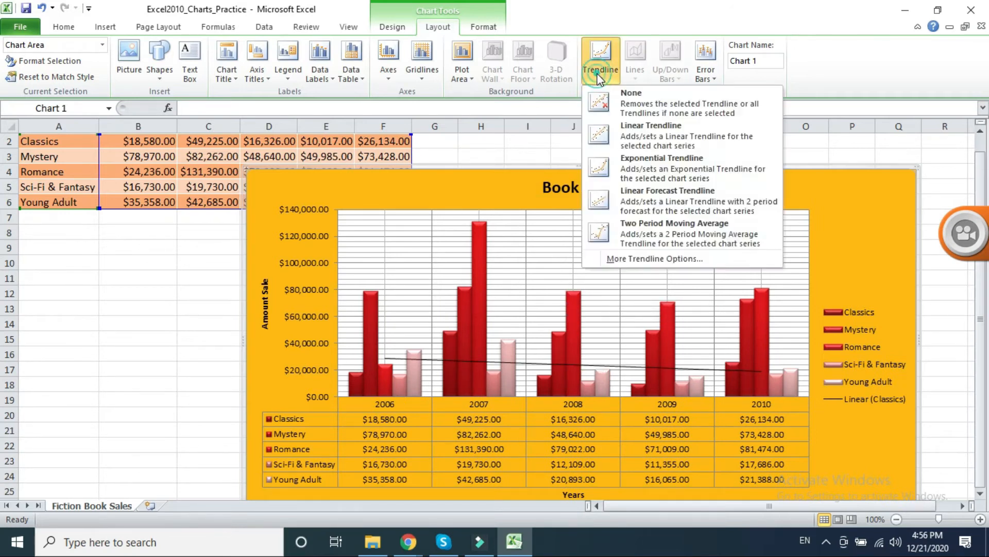
pyautogui.click(607, 98)
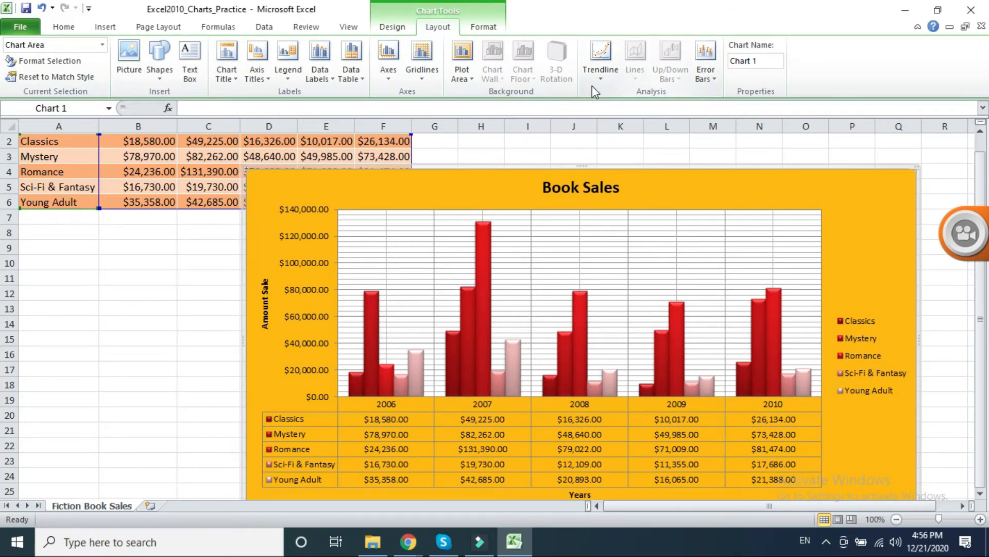
pyautogui.click(716, 79)
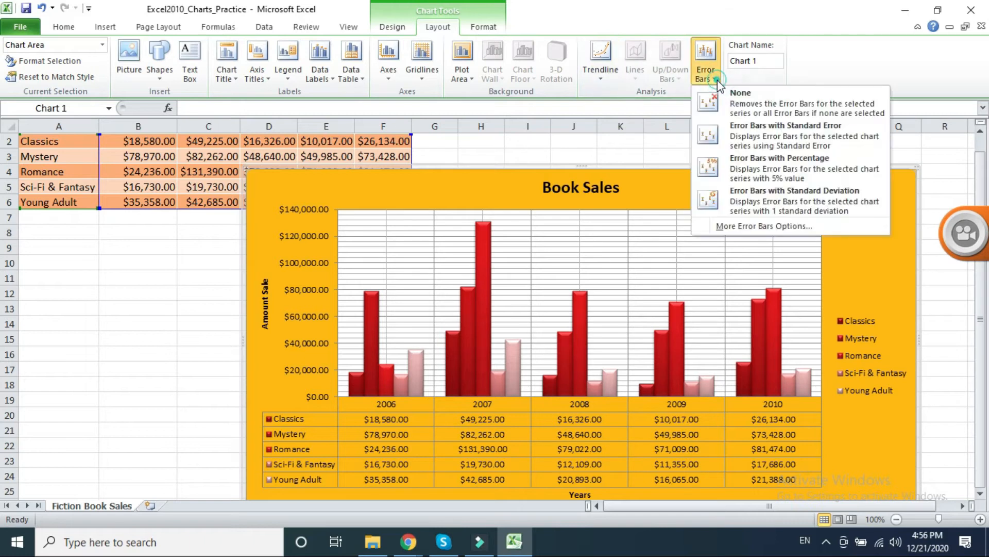
pyautogui.click(717, 80)
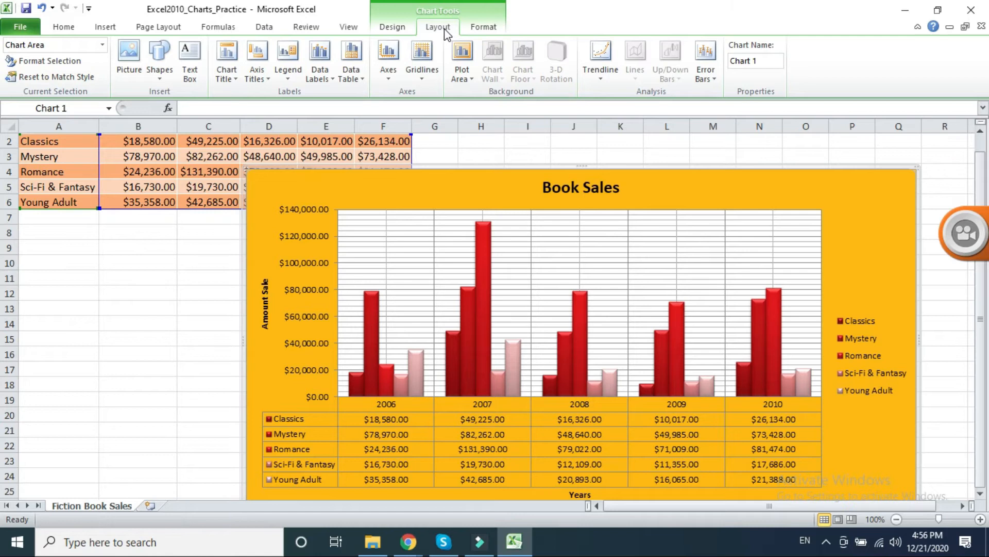
# Insert a text box about 1.71" wide and 0.44" high beside the chart title, containing "asdfasdf asdfasdf asdfasdf"
pyautogui.click(191, 75)
pyautogui.moveTo(355, 173); pyautogui.dragTo(473, 204)
pyautogui.write('asdfasdf')
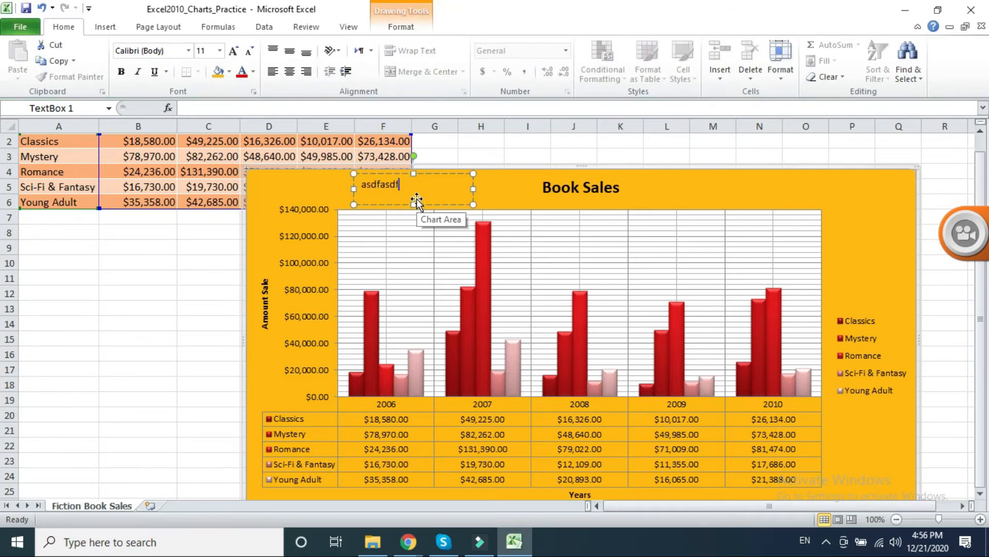
pyautogui.write(' asdfasdf asdfasdf')
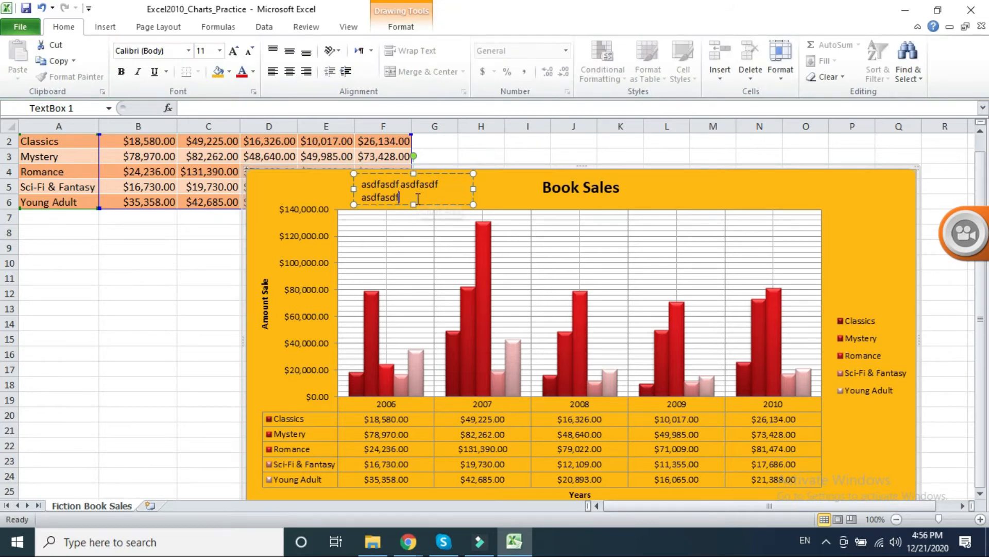
pyautogui.click(402, 26)
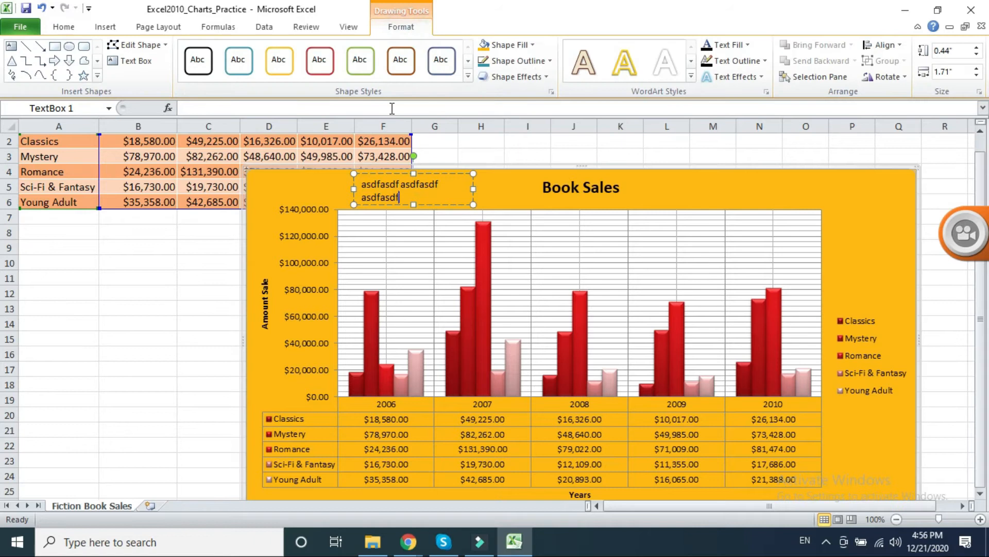
pyautogui.click(508, 185)
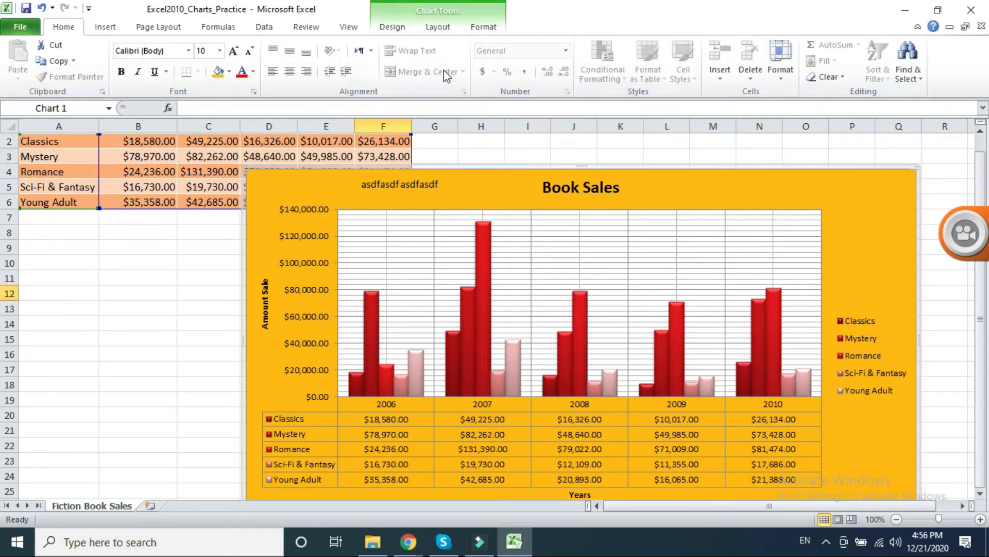
pyautogui.click(483, 26)
pyautogui.click(438, 26)
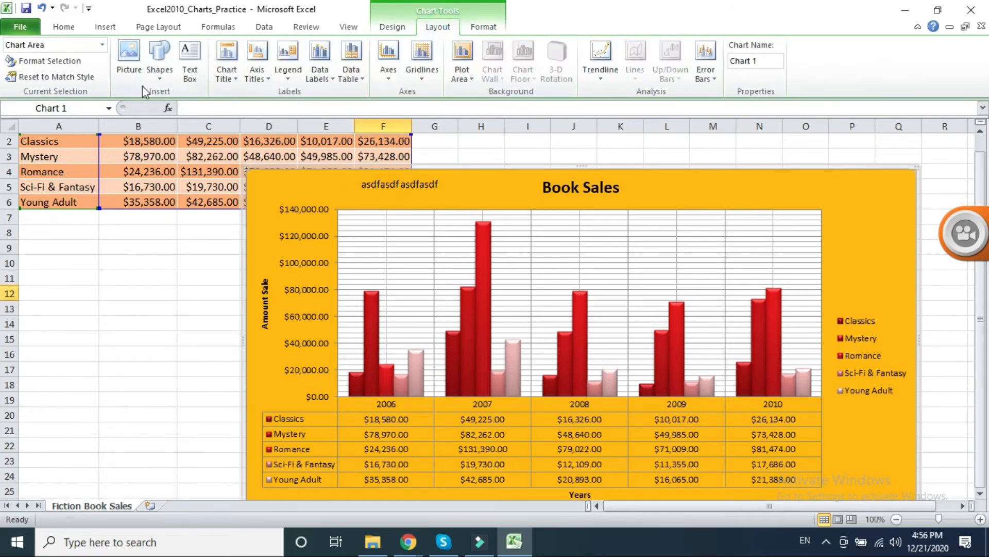
pyautogui.click(158, 72)
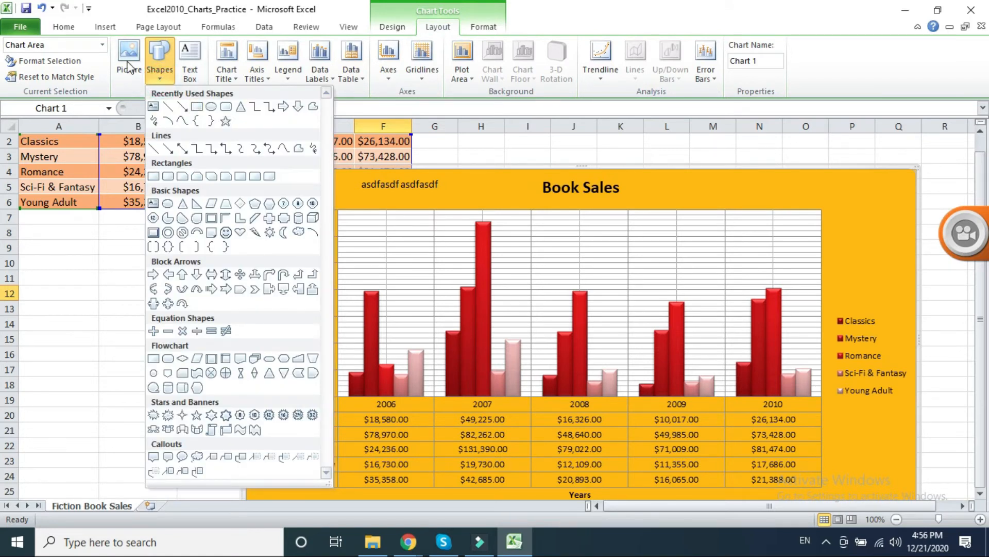
pyautogui.click(694, 178)
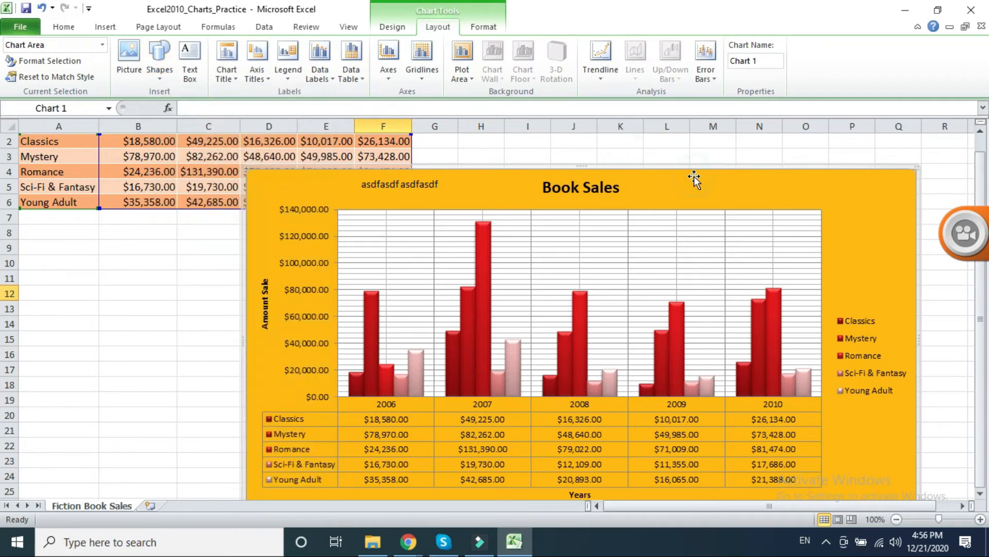
# Apply a green filled shape style with white text to the Book Sales chart title
pyautogui.click(483, 27)
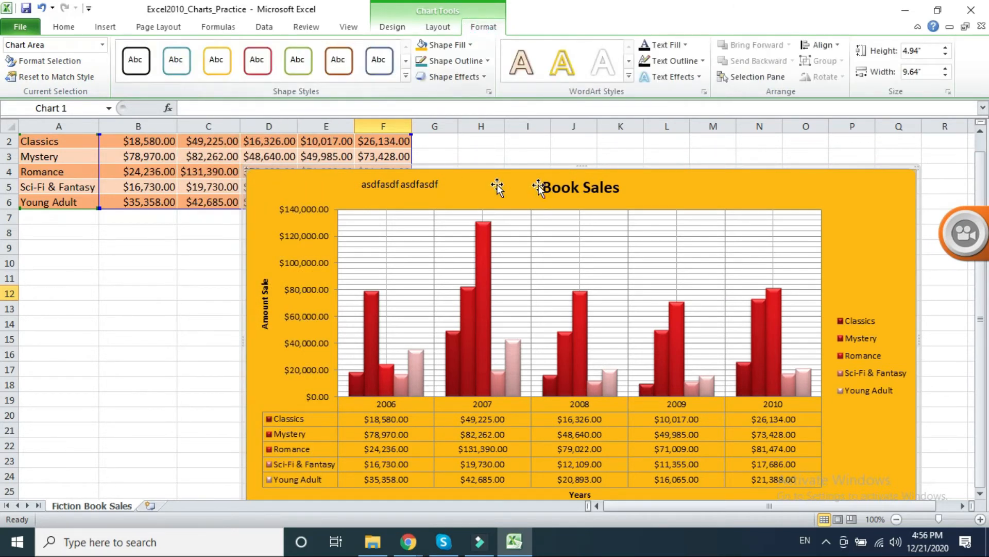
pyautogui.click(566, 186)
pyautogui.click(593, 176)
pyautogui.click(379, 59)
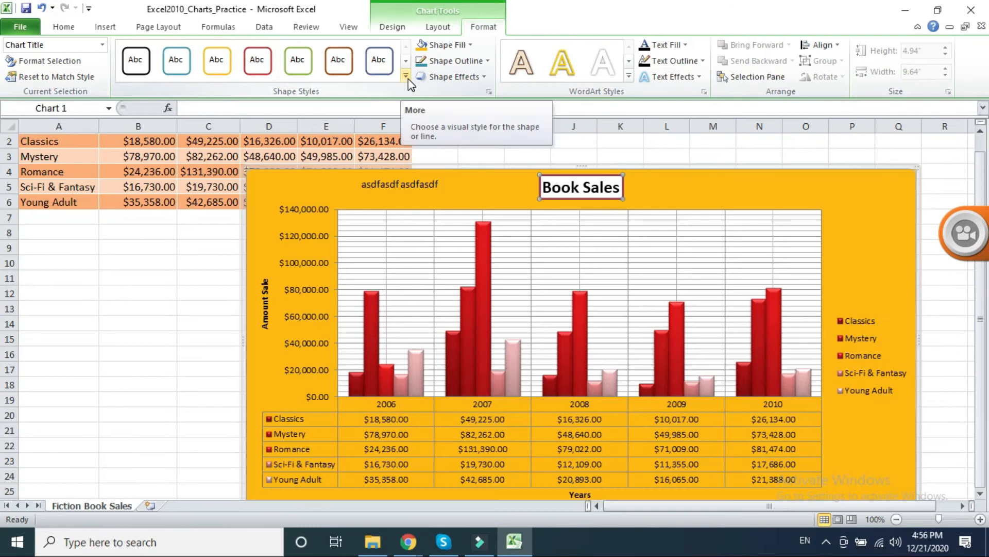
pyautogui.click(407, 77)
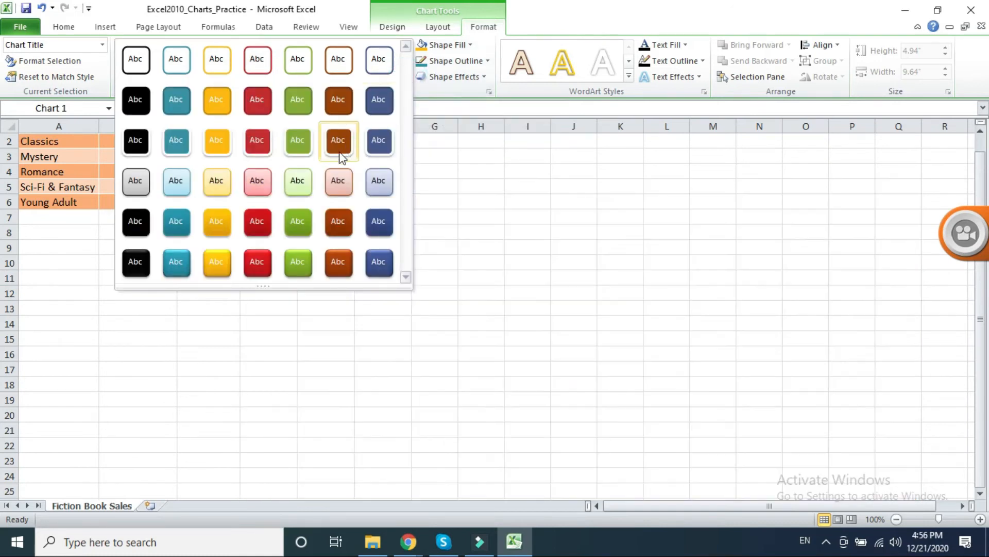
pyautogui.click(298, 222)
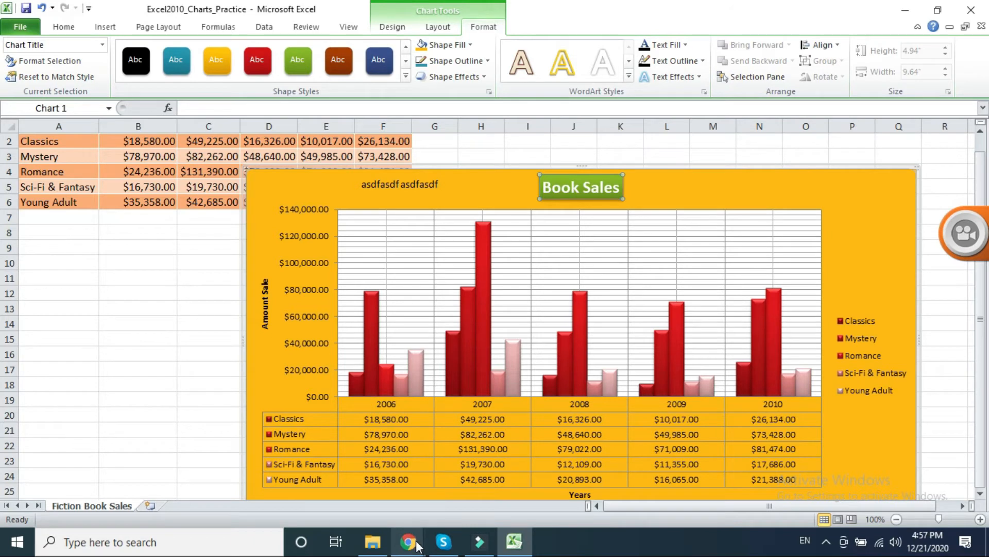
# Switch to Chrome and review the lecture slides on chart tools, changing the chart type, and switching row and column data
pyautogui.moveTo(416, 545)
pyautogui.click(493, 502)
pyautogui.scroll(-3, 394, 273)
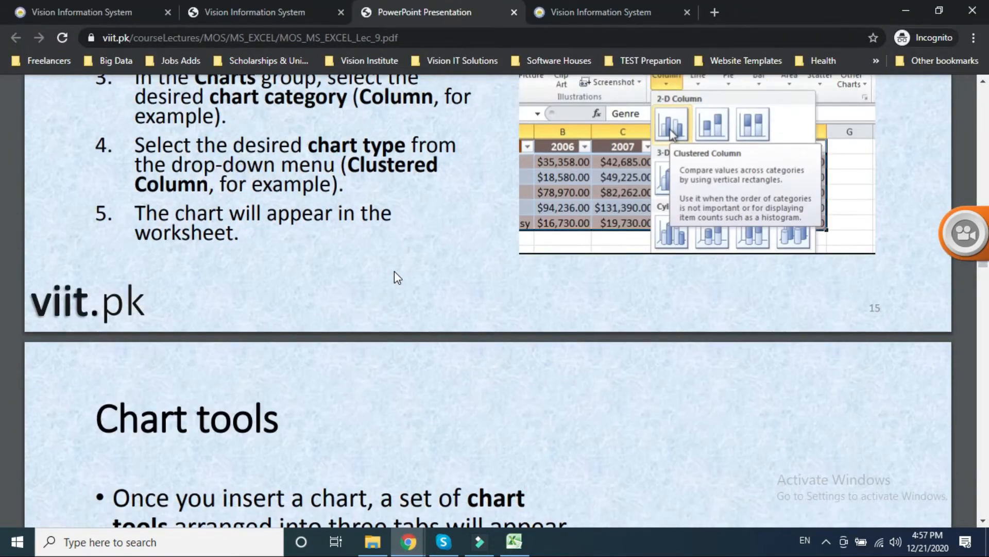
pyautogui.scroll(-5, 394, 272)
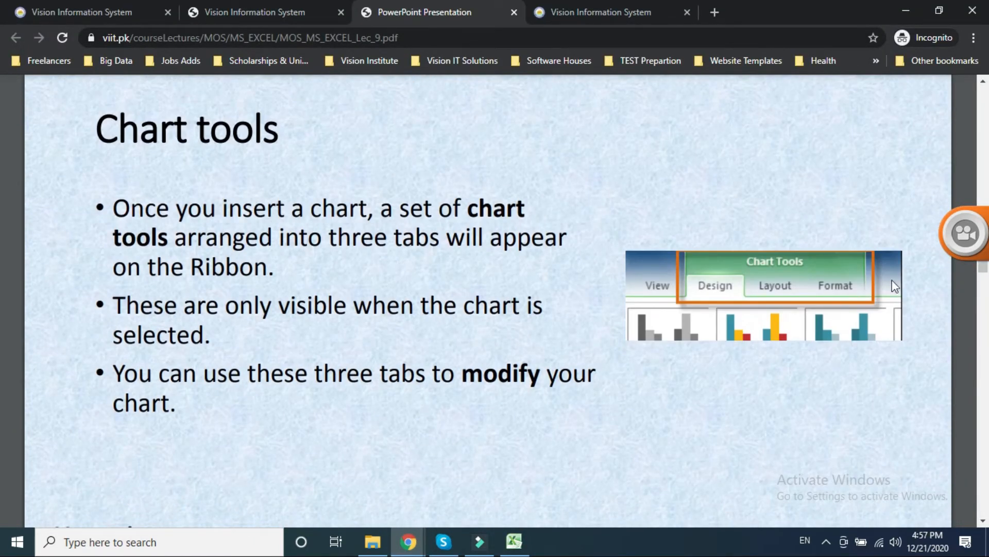
pyautogui.scroll(-8, 331, 207)
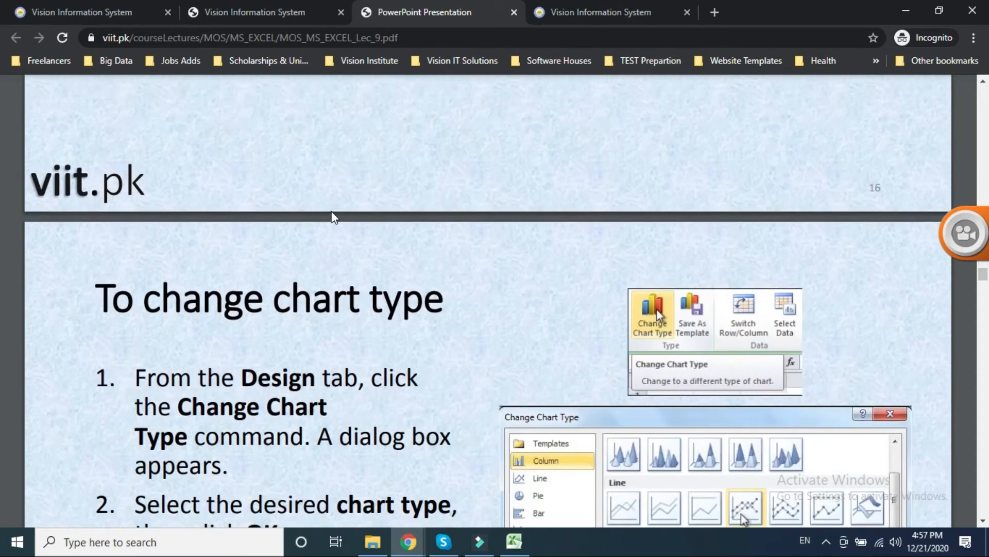
pyautogui.scroll(-1, 332, 212)
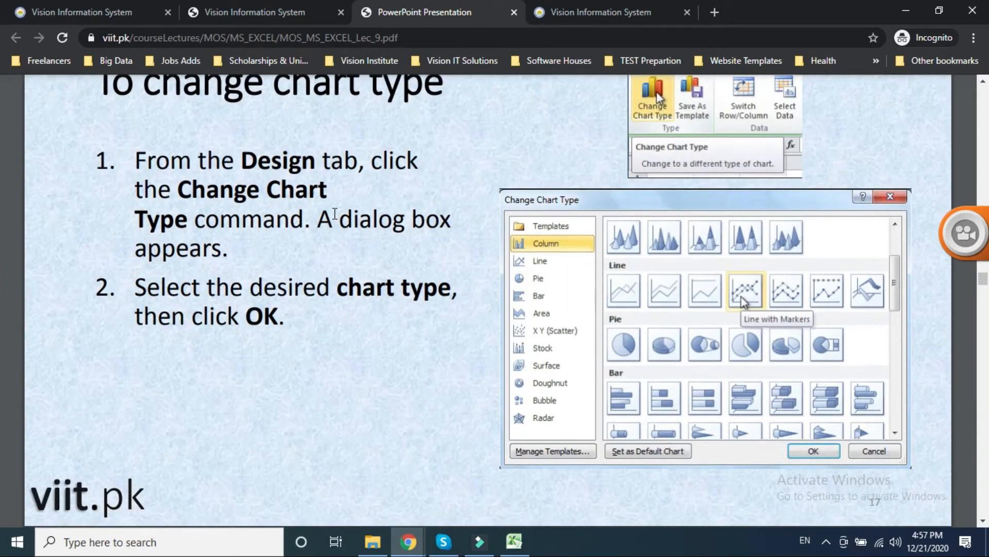
pyautogui.scroll(1, 254, 229)
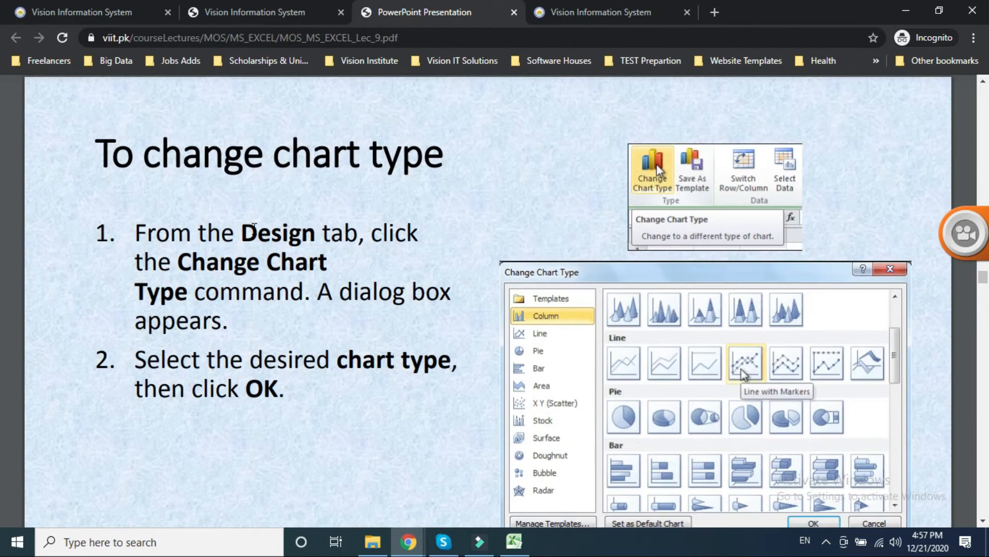
pyautogui.scroll(-1, 268, 237)
pyautogui.scroll(-6, 279, 244)
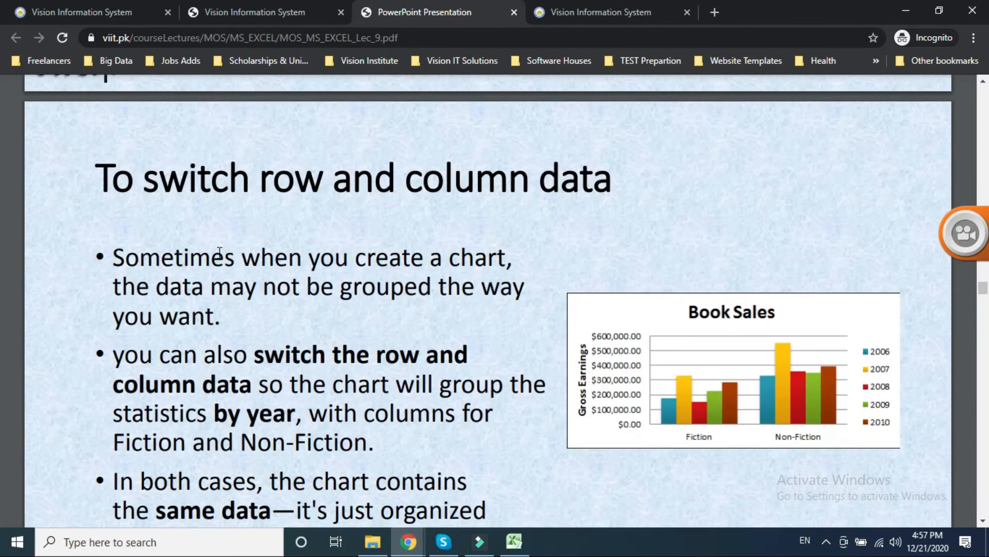
# Review the lecture slides on switching row and column data, chart layout, chart style, moving the chart, and keeping charts up to date
pyautogui.scroll(-7, 218, 253)
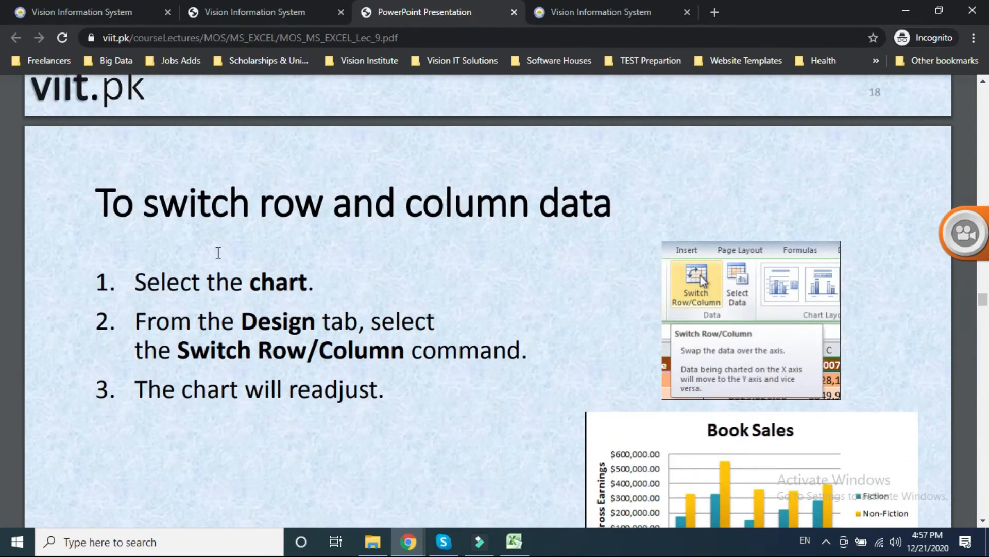
pyautogui.scroll(-8, 218, 252)
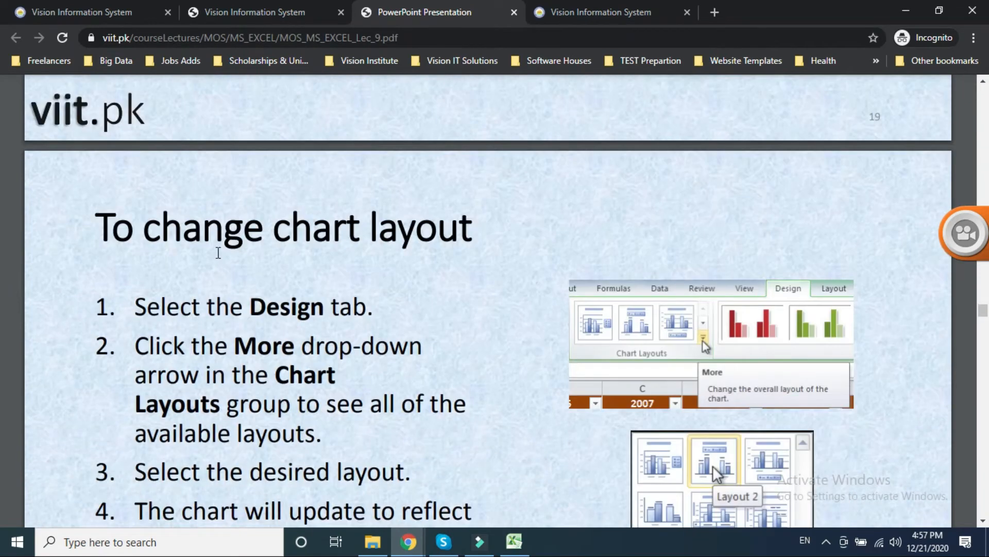
pyautogui.scroll(-8, 218, 252)
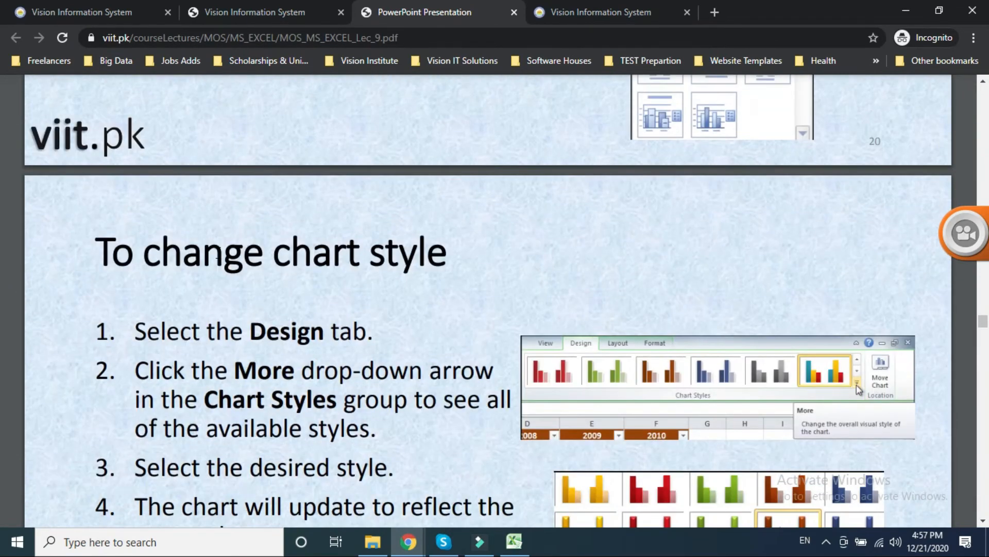
pyautogui.scroll(-8, 218, 252)
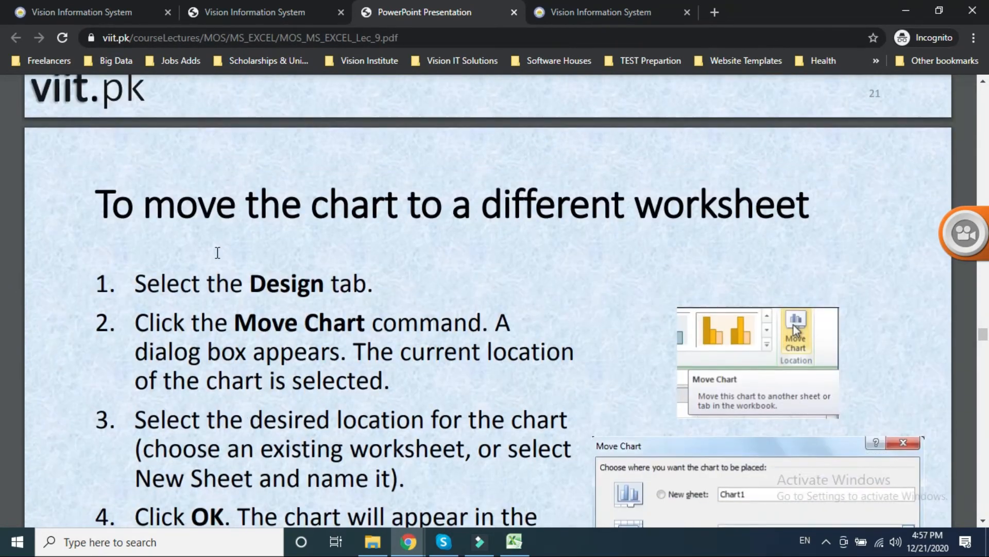
pyautogui.scroll(-3, 217, 253)
pyautogui.scroll(-4, 218, 253)
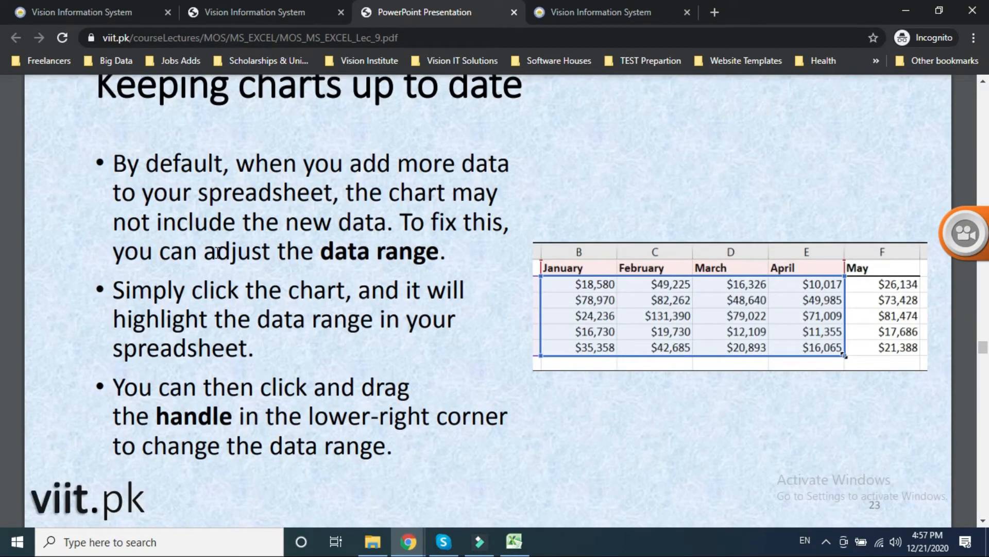
pyautogui.scroll(1, 351, 289)
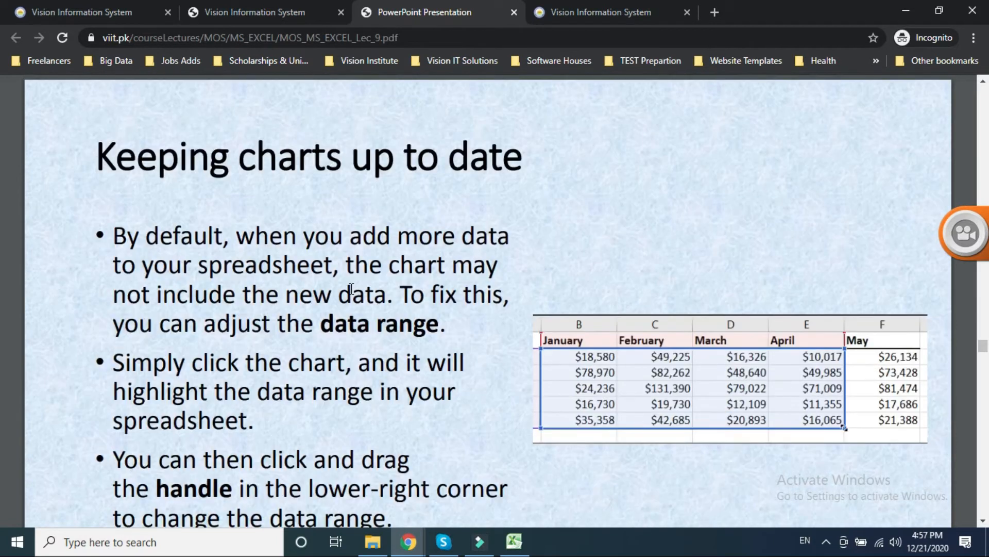
pyautogui.scroll(-1, 186, 236)
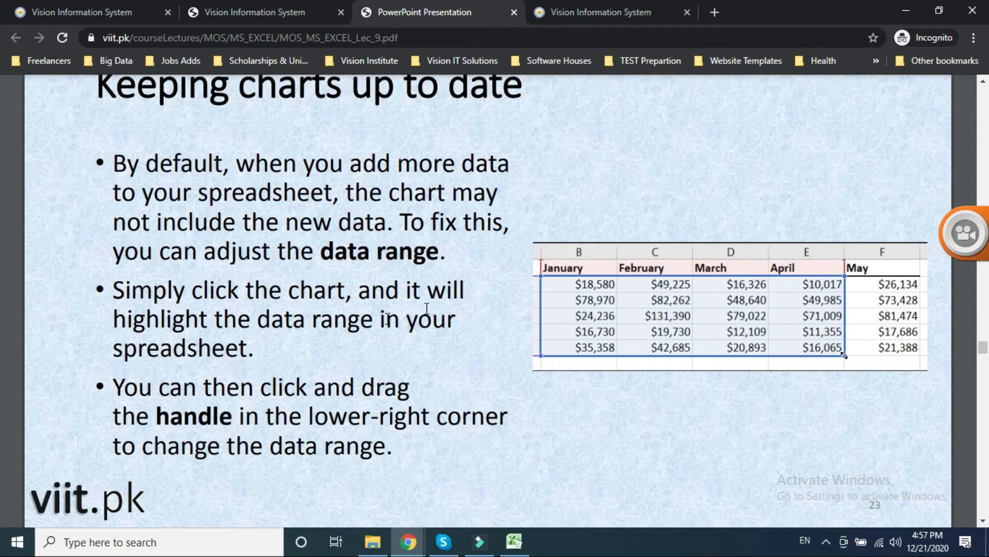
# Switch to Excel and move the Book Sales chart beside the sales table so that it no longer covers the data
pyautogui.click(514, 541)
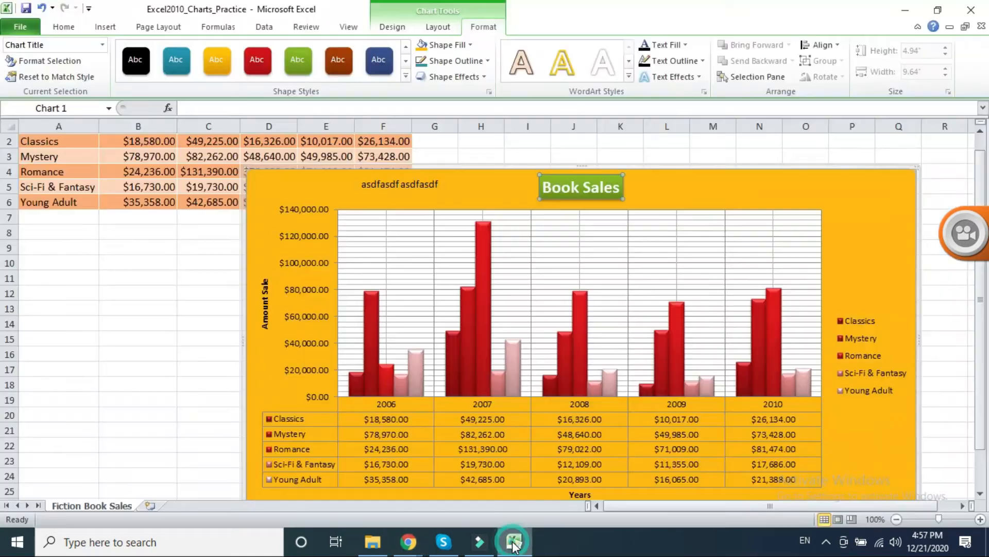
pyautogui.click(167, 196)
pyautogui.moveTo(350, 177); pyautogui.dragTo(435, 183)
pyautogui.click(381, 205)
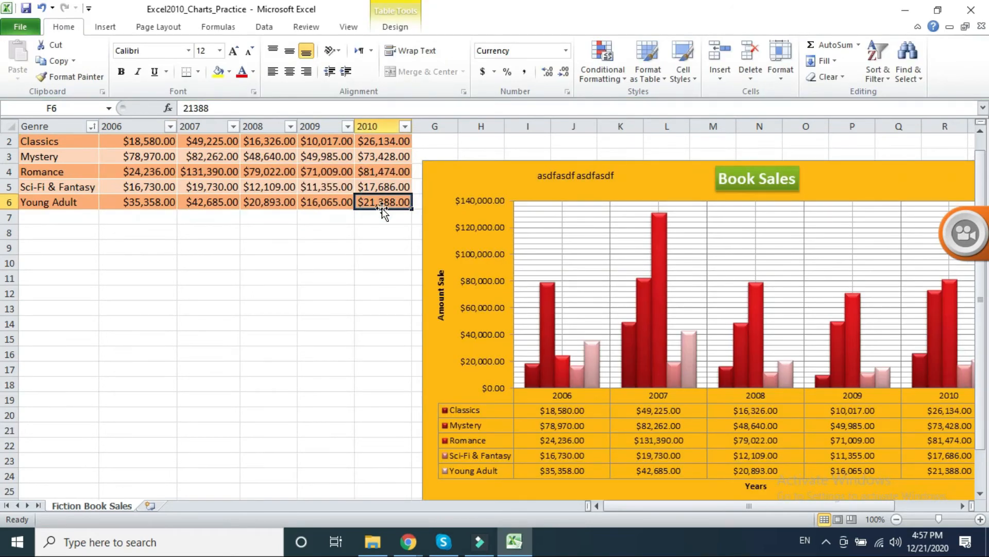
# Enter "Another" in cell A7 below Young Adult and undo the automatic expansion of the table
pyautogui.click(52, 218)
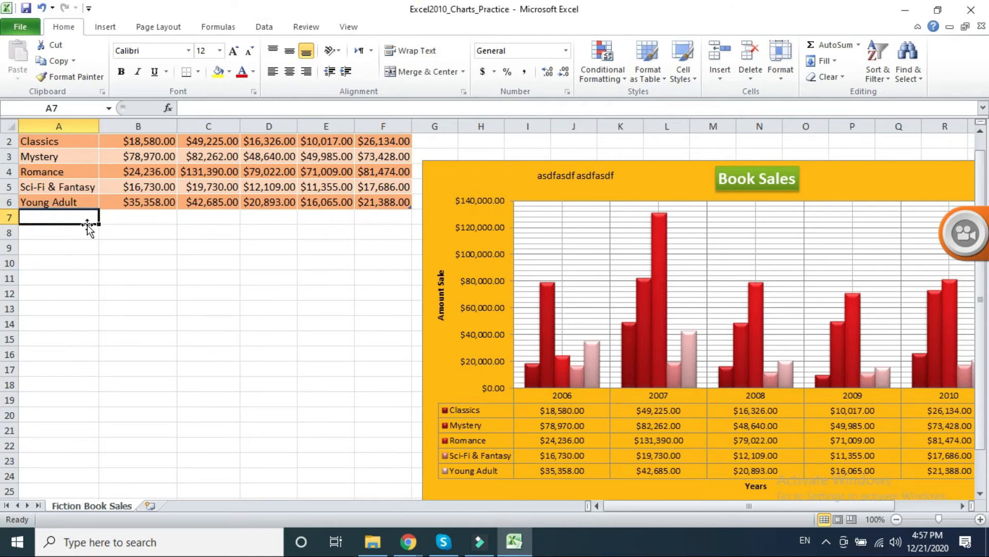
pyautogui.write('Another')
pyautogui.press('Tab')
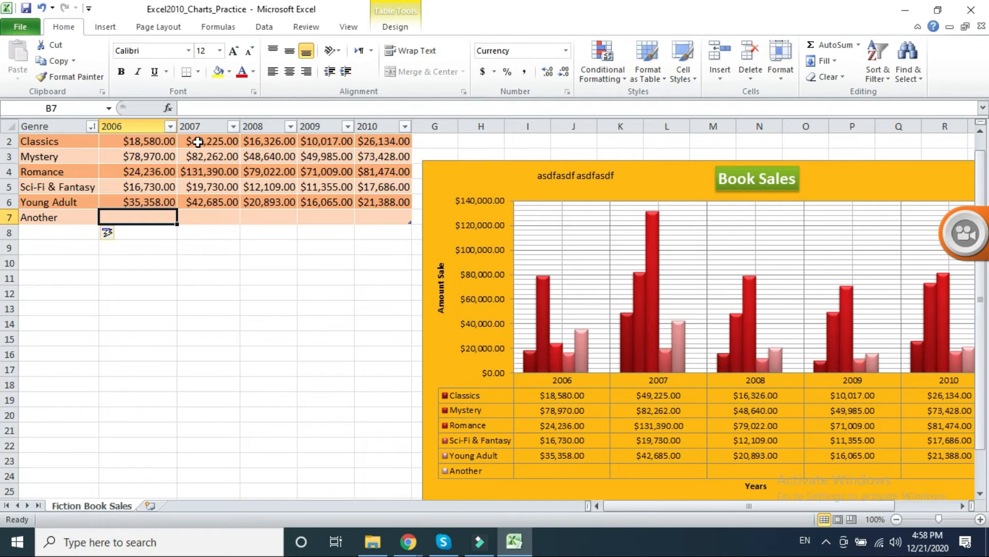
pyautogui.hotkey('ctrl', 'z')
# Try Clear All on the sales table range A1:F6 and undo it
pyautogui.moveTo(384, 202); pyautogui.dragTo(37, 126)
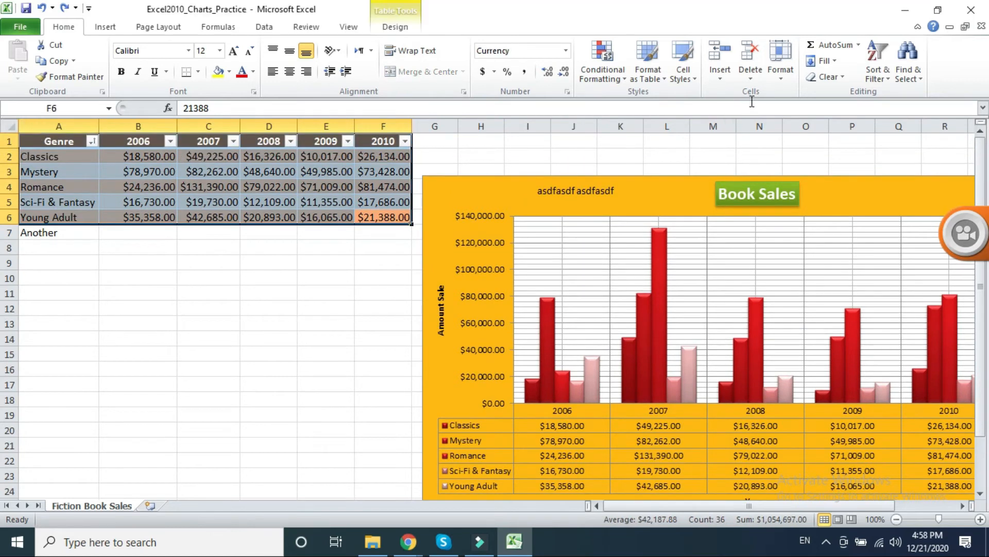
pyautogui.click(780, 81)
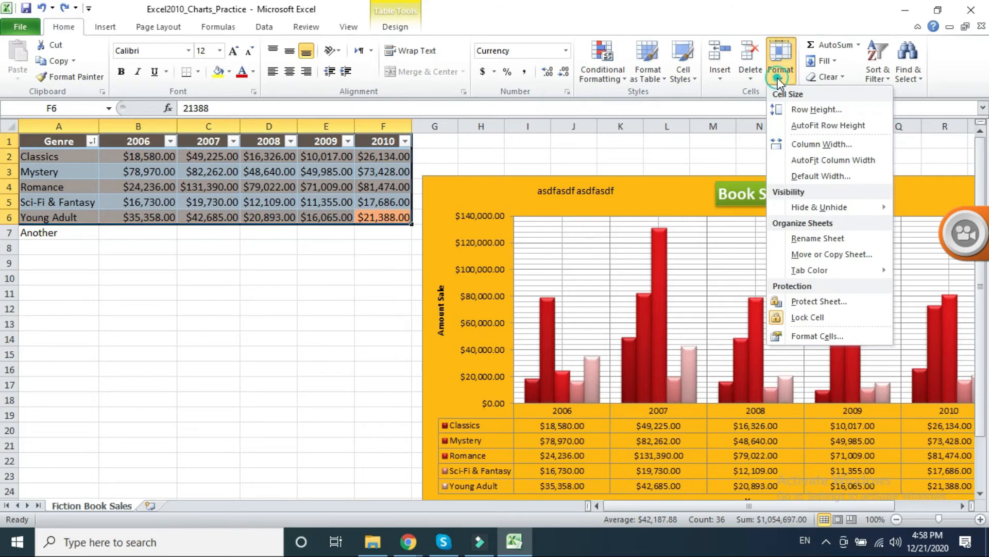
pyautogui.click(780, 81)
pyautogui.click(657, 79)
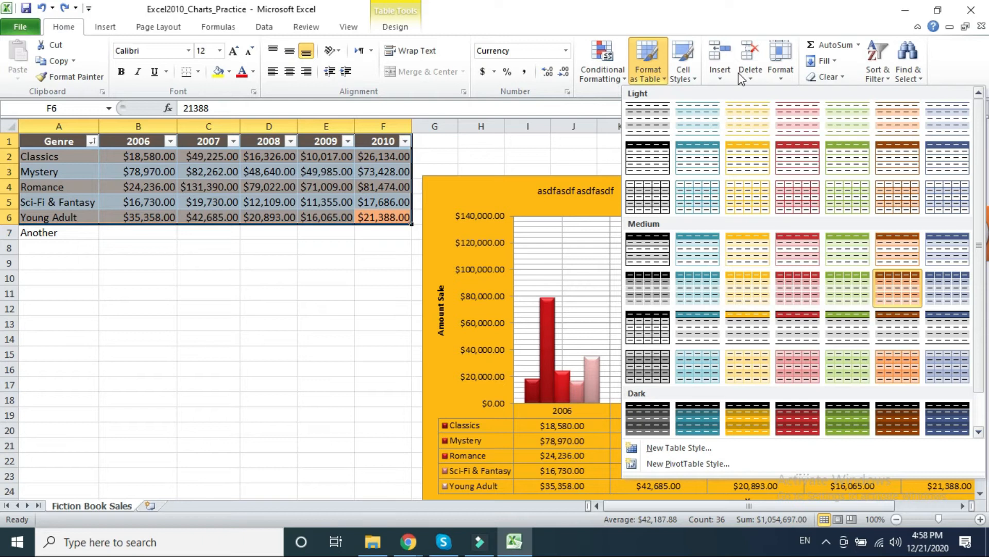
pyautogui.click(827, 76)
pyautogui.click(836, 95)
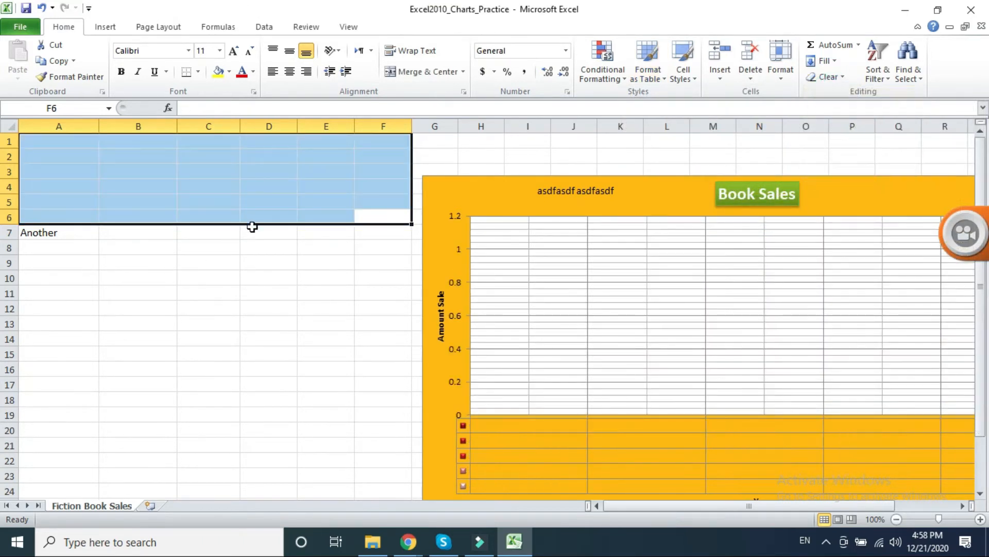
pyautogui.click(331, 185)
pyautogui.hotkey('ctrl', 'z')
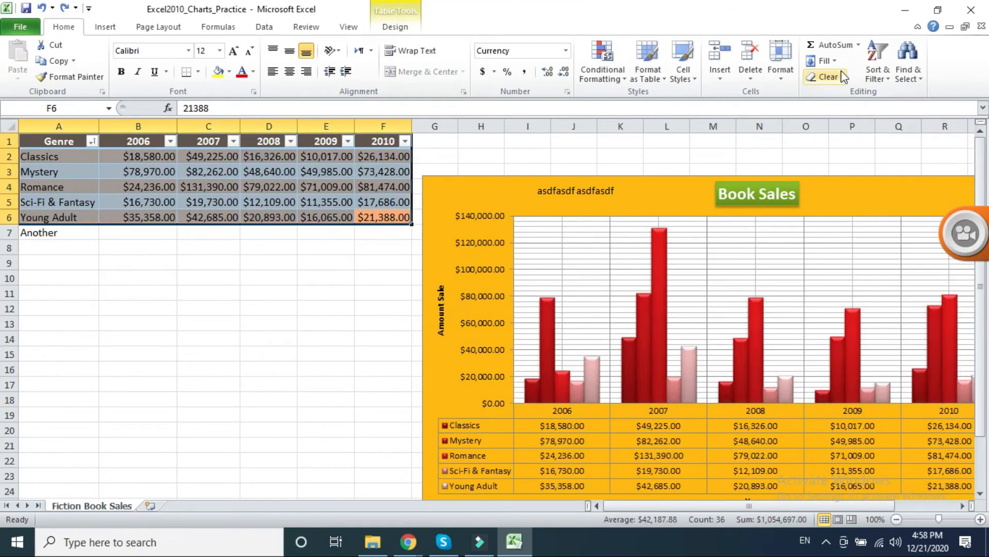
# Try Clear Formats on the sales table range A1:F6 and undo it
pyautogui.click(827, 77)
pyautogui.click(835, 111)
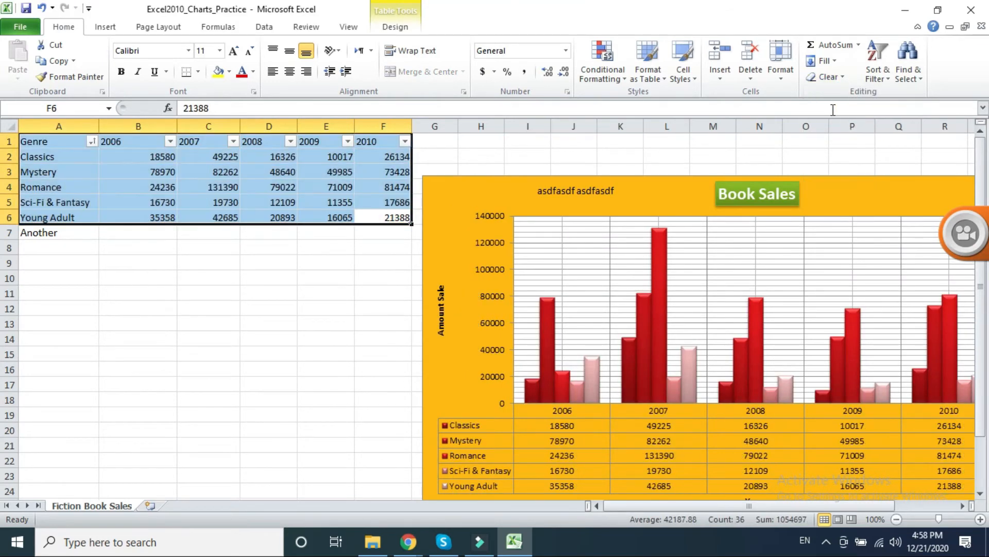
pyautogui.hotkey('ctrl', 'z')
pyautogui.click(837, 78)
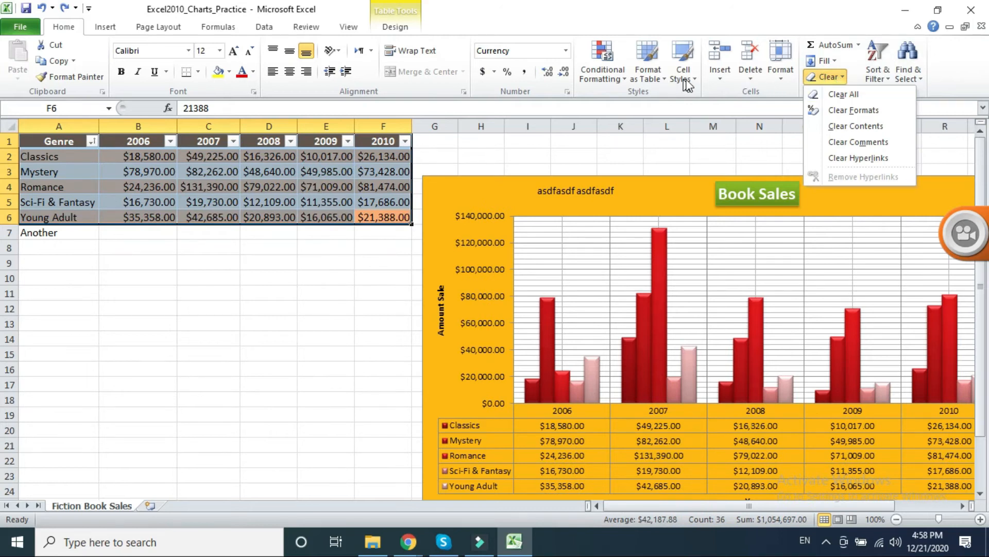
pyautogui.click(660, 82)
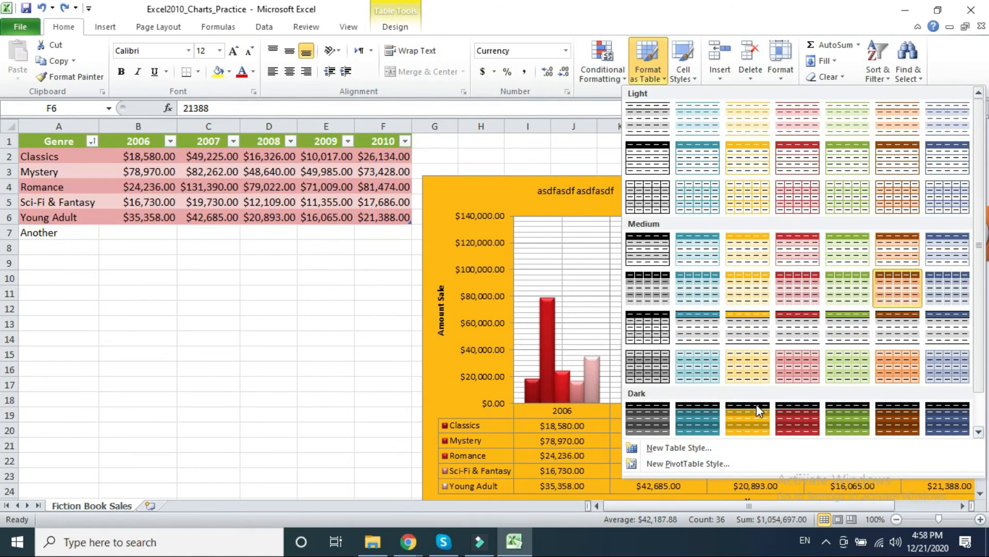
pyautogui.click(239, 244)
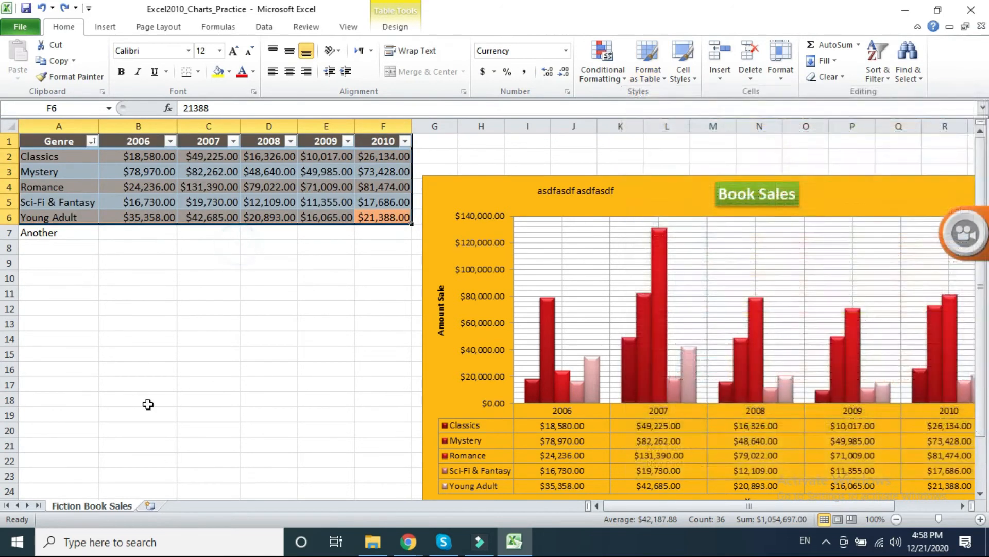
# Copy the sales table range A1:F6 and paste it at cell A1 of a new worksheet
pyautogui.click(231, 267)
pyautogui.moveTo(384, 217); pyautogui.dragTo(10, 140)
pyautogui.hotkey('ctrl', 'c')
pyautogui.click(150, 505)
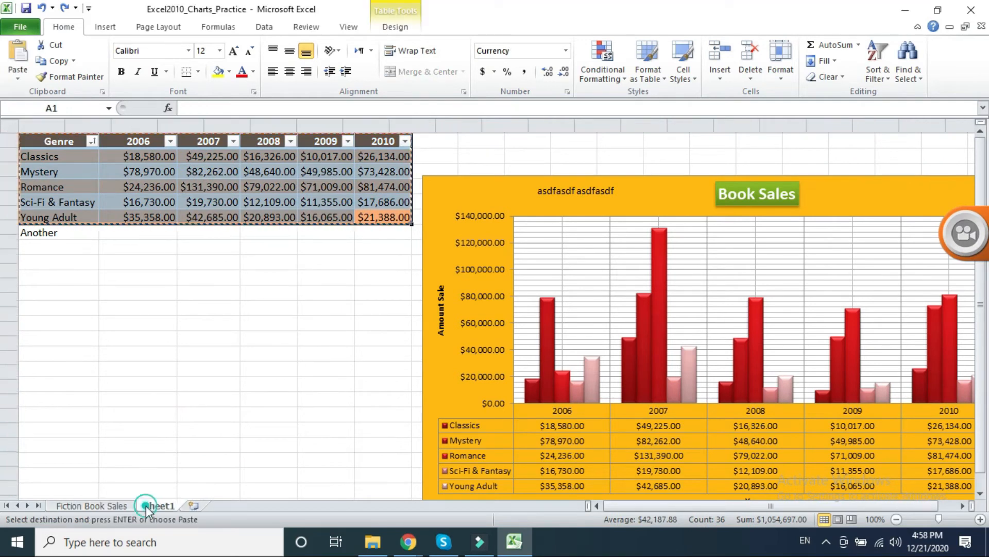
pyautogui.hotkey('ctrl', 'v')
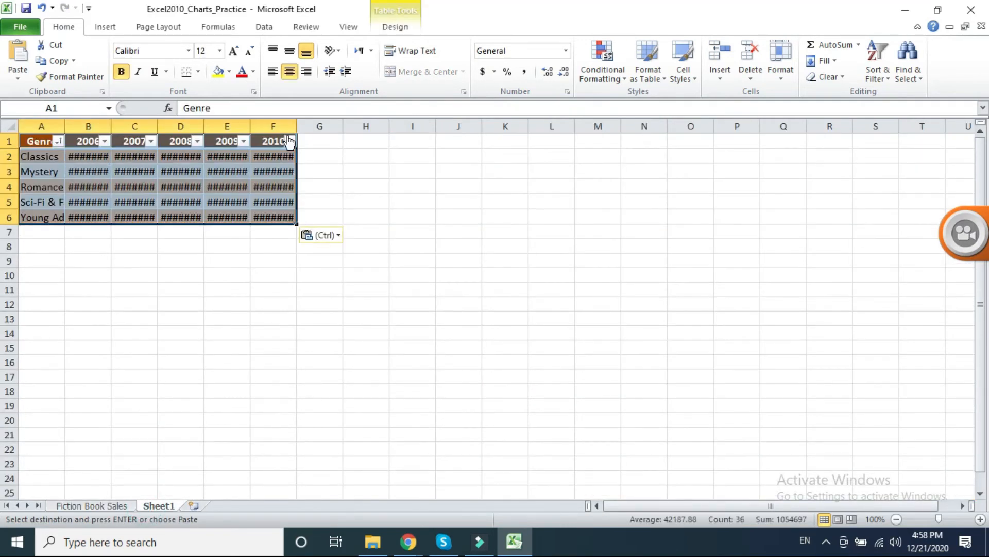
# Convert the copied table on Sheet1 to a normal range
pyautogui.click(395, 27)
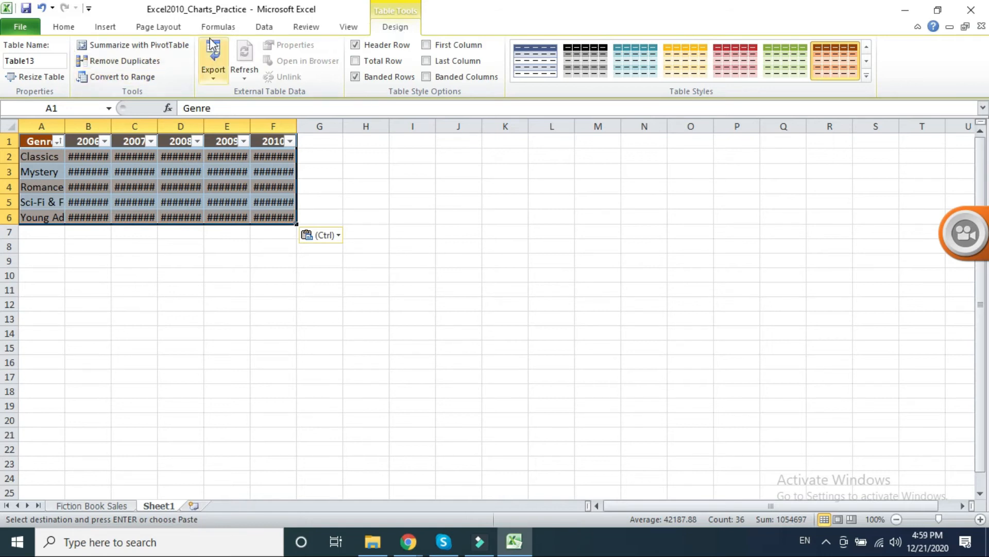
pyautogui.click(209, 76)
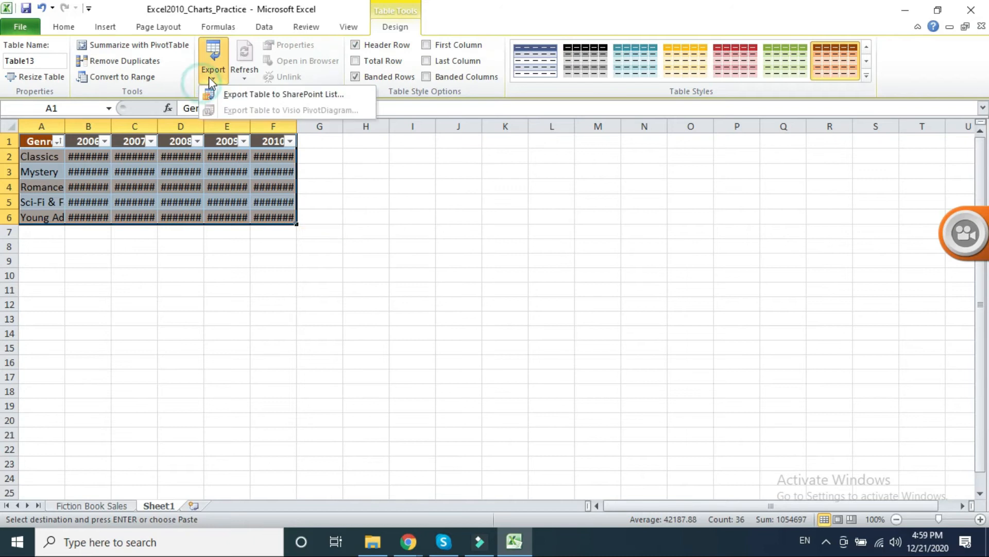
pyautogui.click(211, 75)
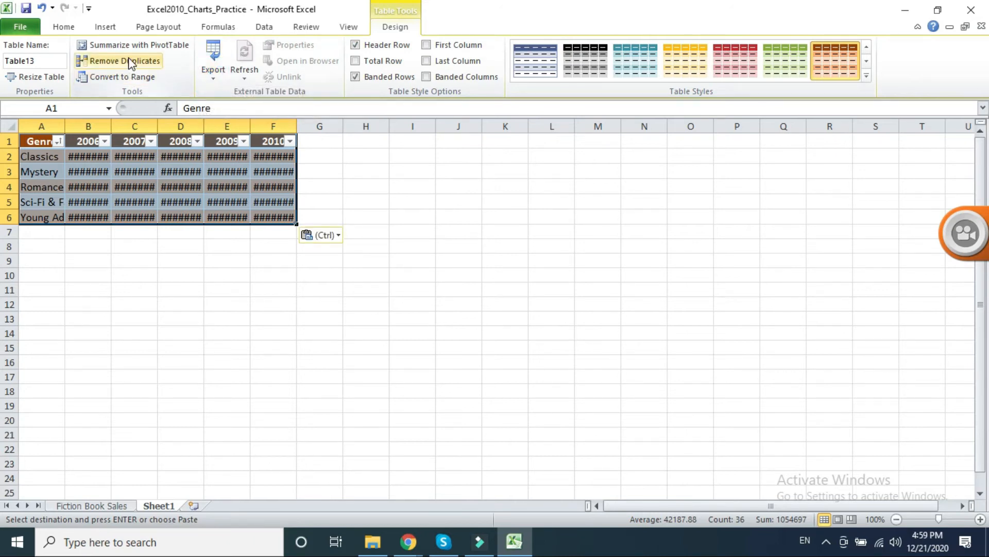
pyautogui.click(128, 75)
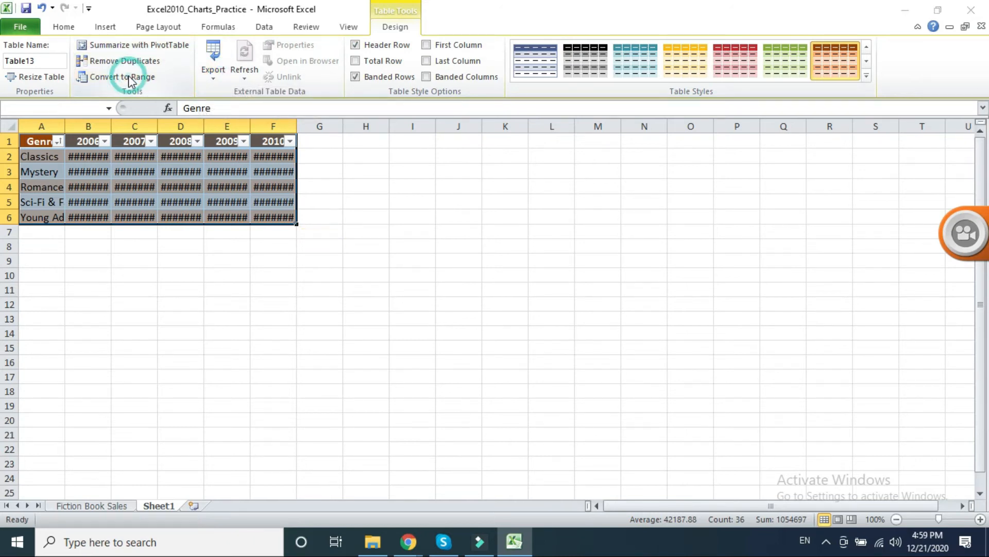
pyautogui.click(466, 307)
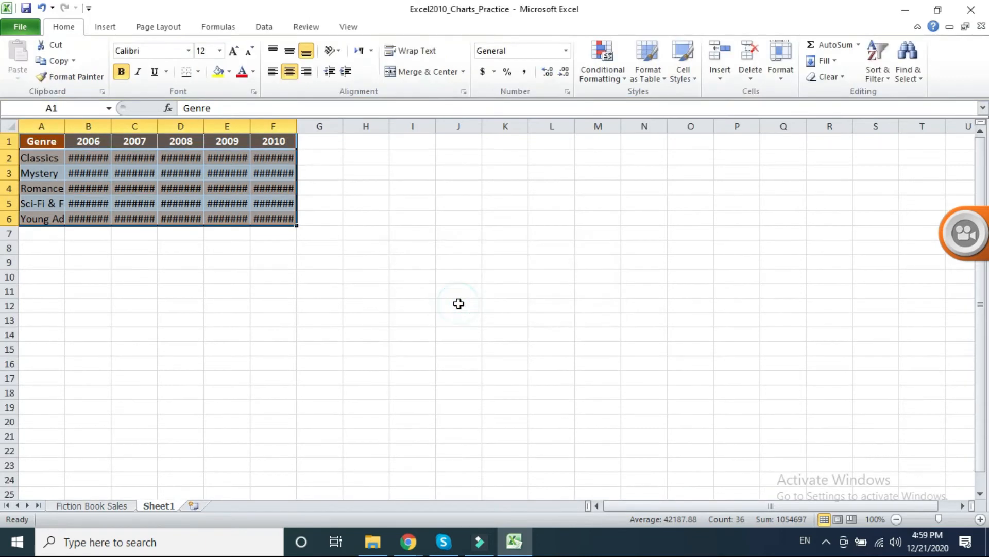
pyautogui.click(292, 241)
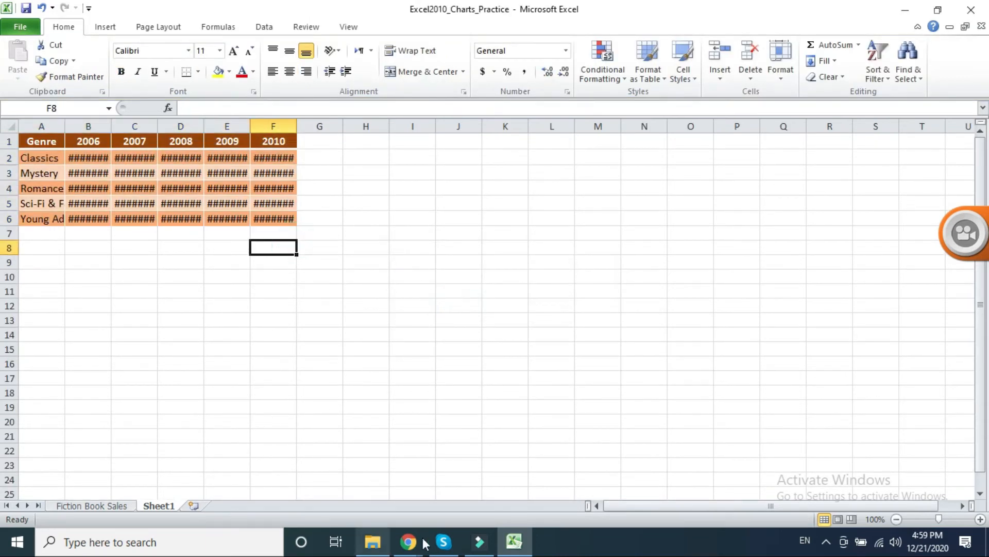
# Convert the original table on the Fiction Book Sales sheet to a normal range
pyautogui.click(100, 506)
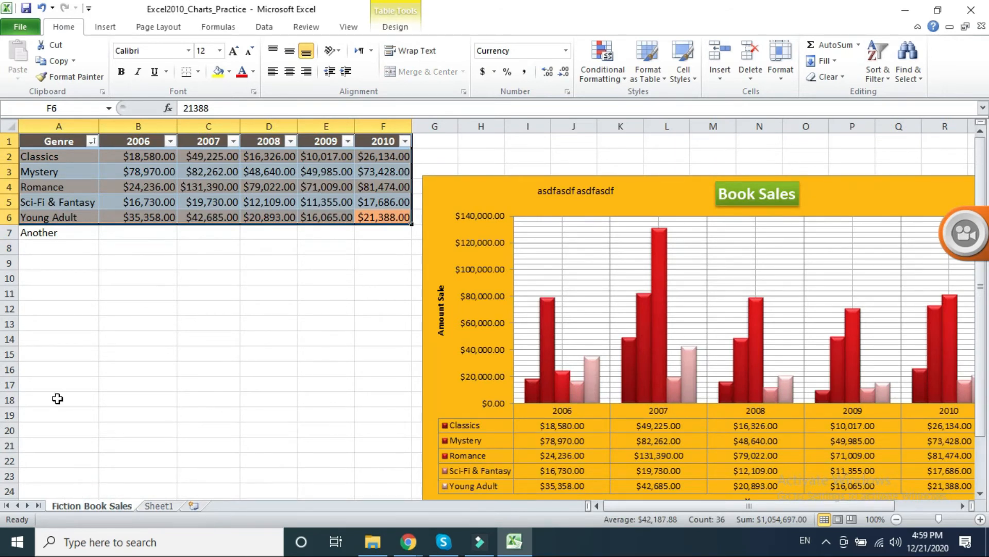
pyautogui.click(392, 27)
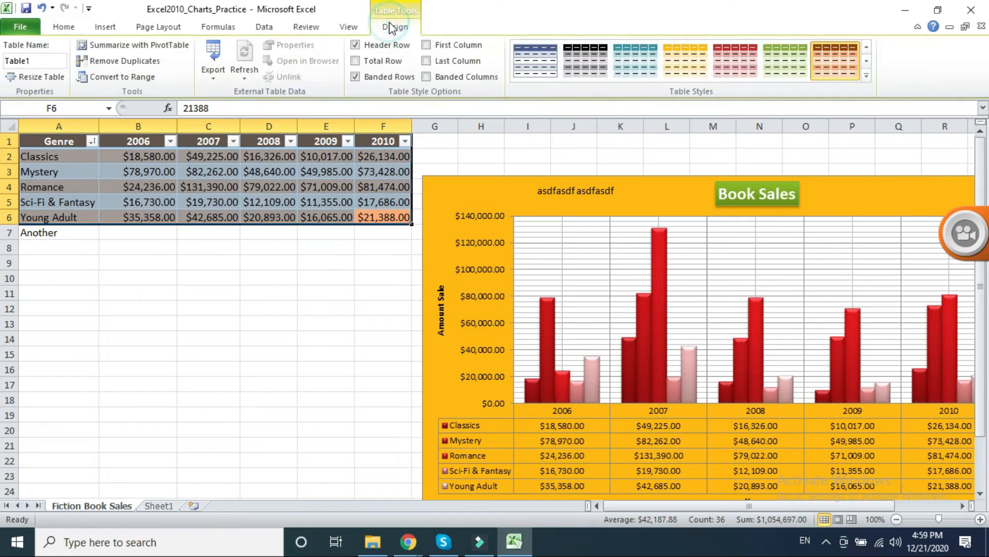
pyautogui.click(114, 76)
pyautogui.click(446, 307)
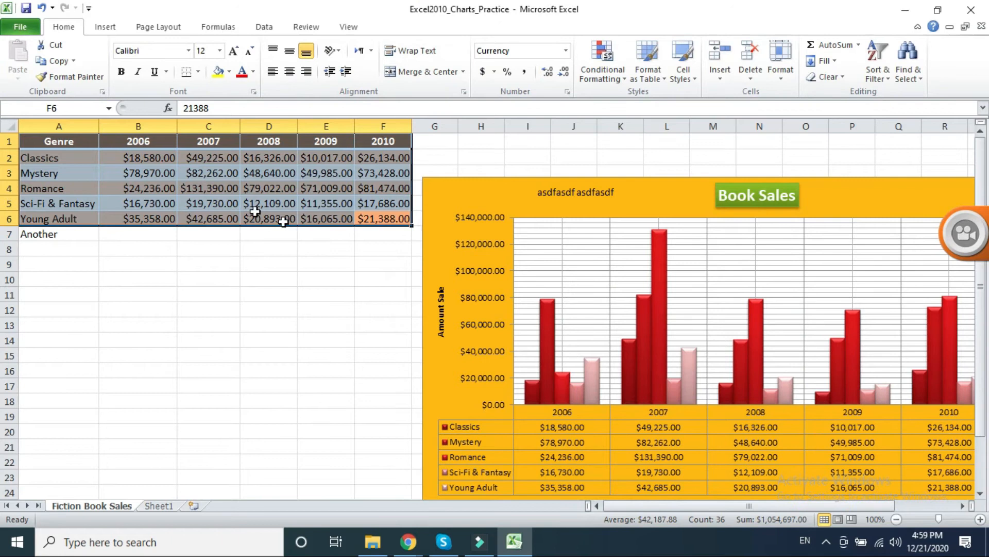
pyautogui.click(261, 210)
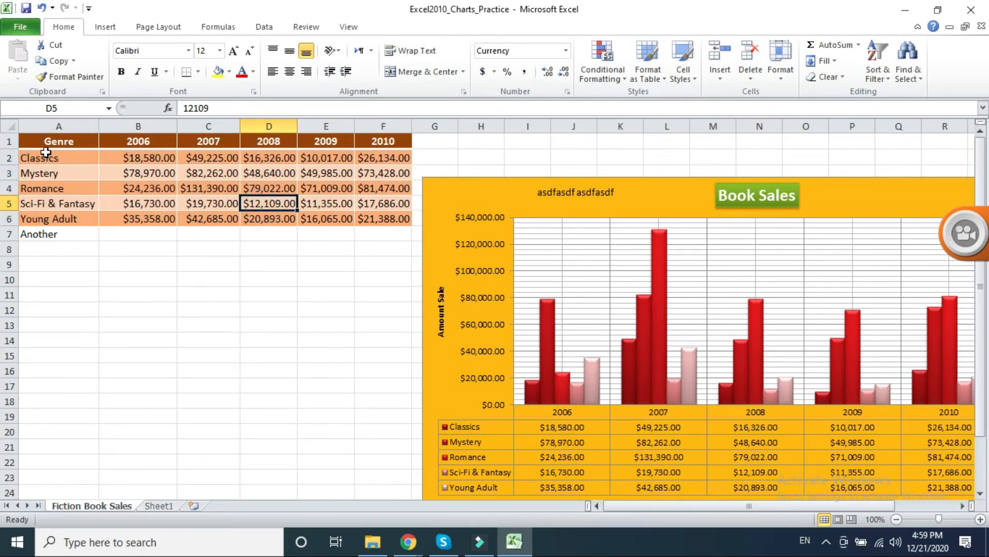
# Fill the Another row in B7:F7 with 40000, 30000, 20000, 44400 and 30000
pyautogui.scroll(-1, 667, 365)
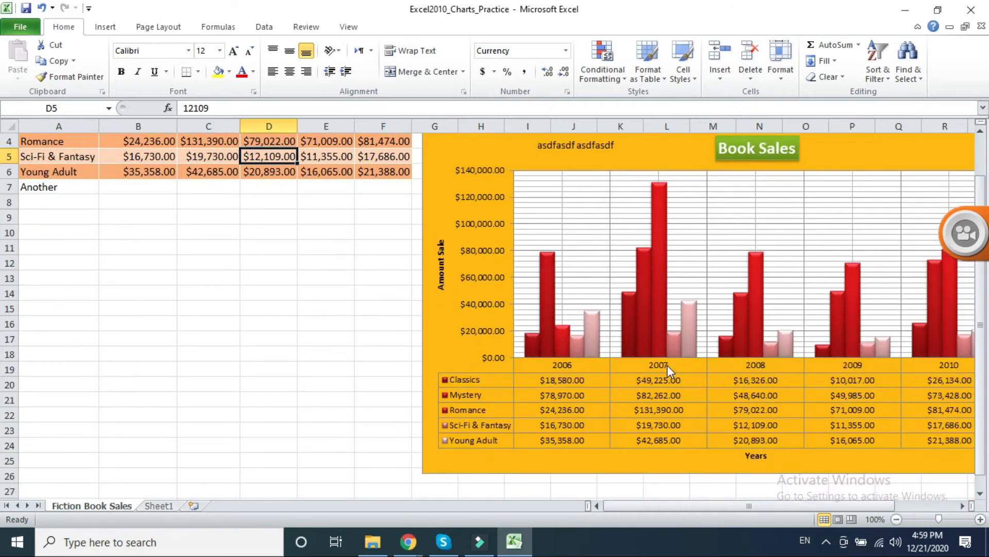
pyautogui.scroll(1, 667, 365)
pyautogui.click(66, 237)
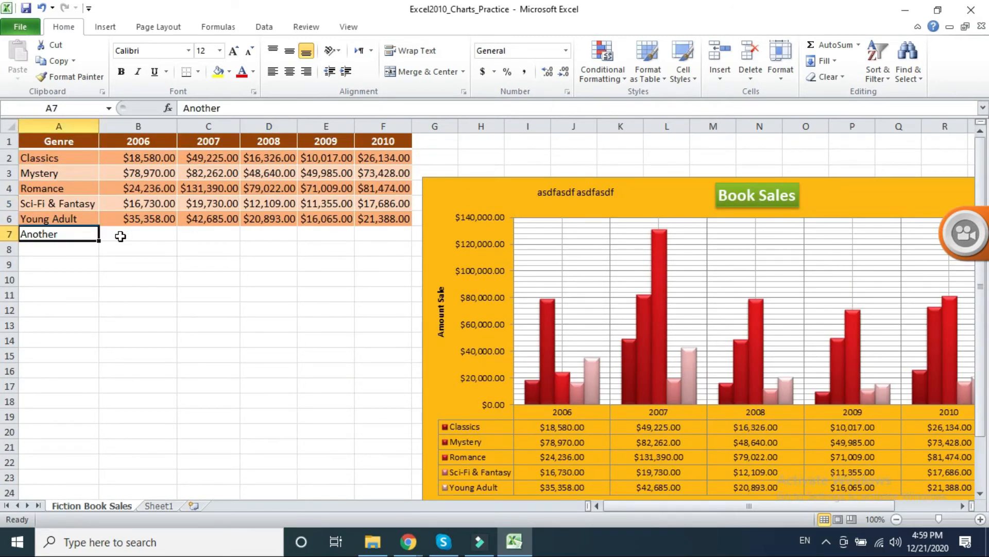
pyautogui.click(119, 233)
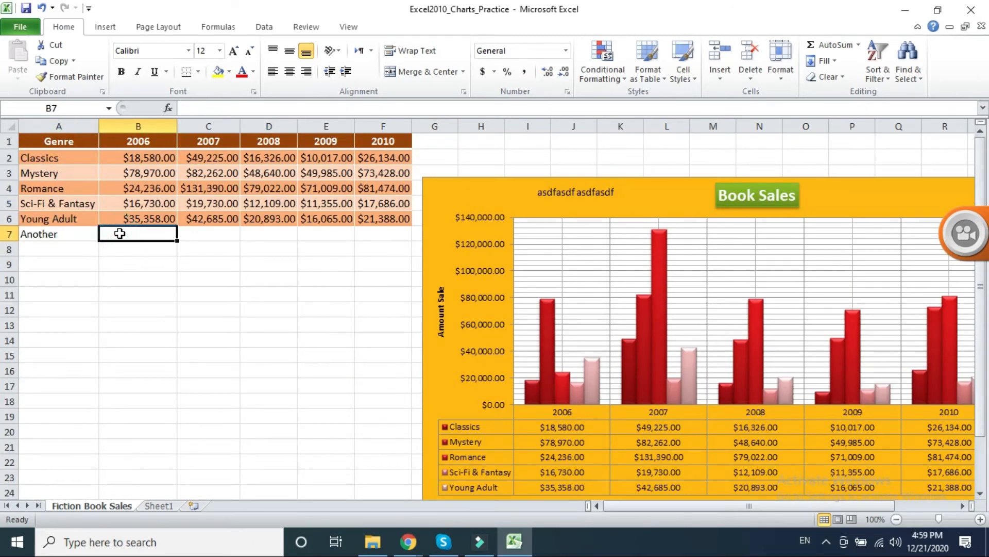
pyautogui.write('40000')
pyautogui.press('Tab')
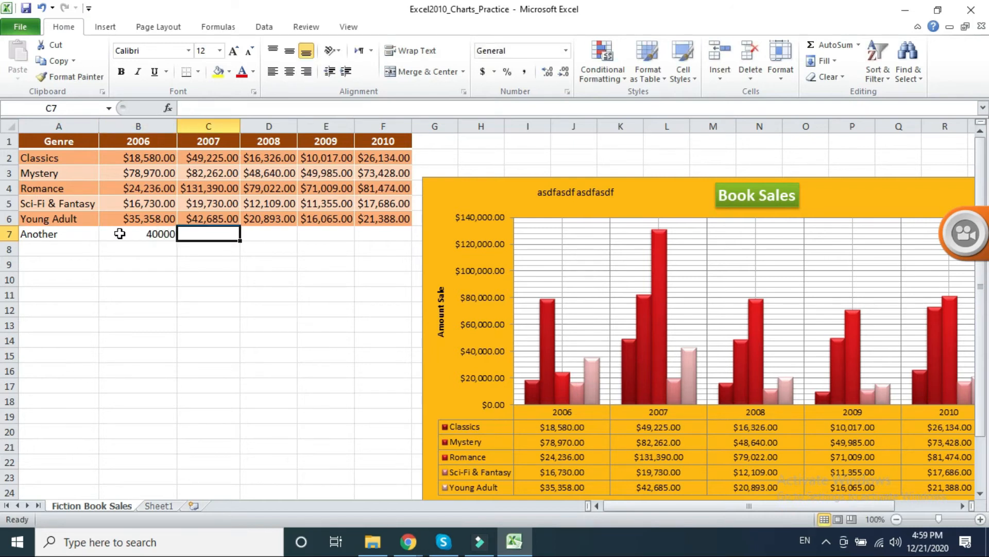
pyautogui.write('30000')
pyautogui.press('Tab')
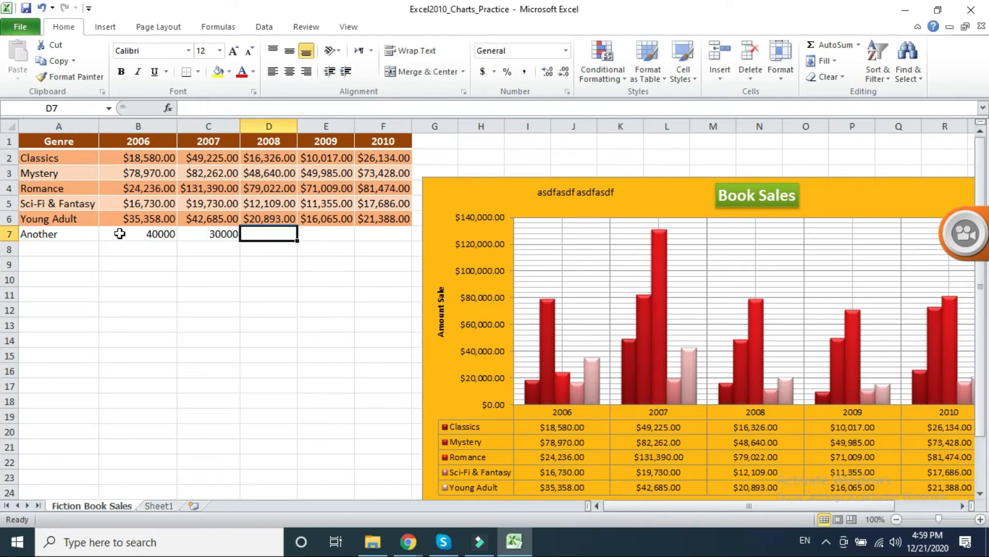
pyautogui.write('20000')
pyautogui.press('Tab')
pyautogui.write('444000')
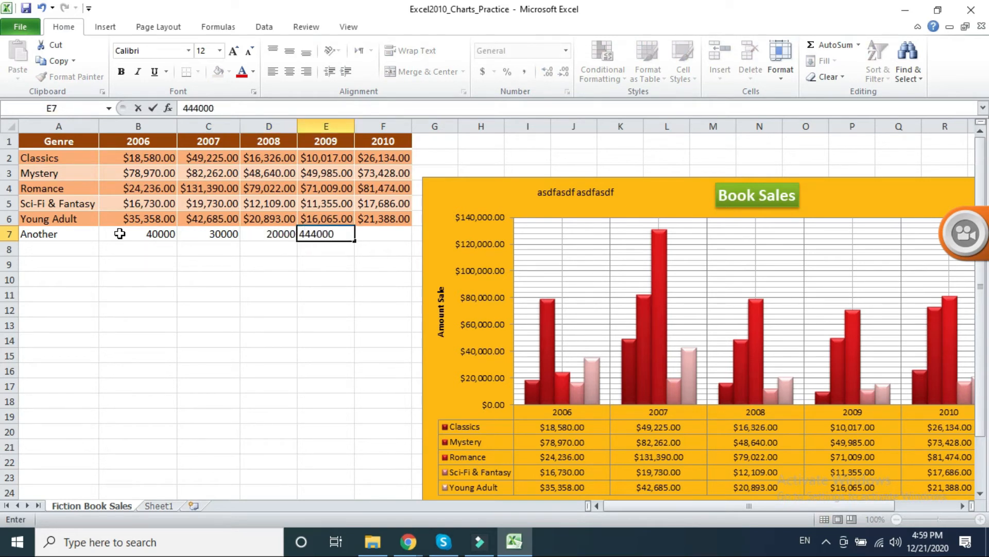
pyautogui.press('Tab')
pyautogui.write('30000')
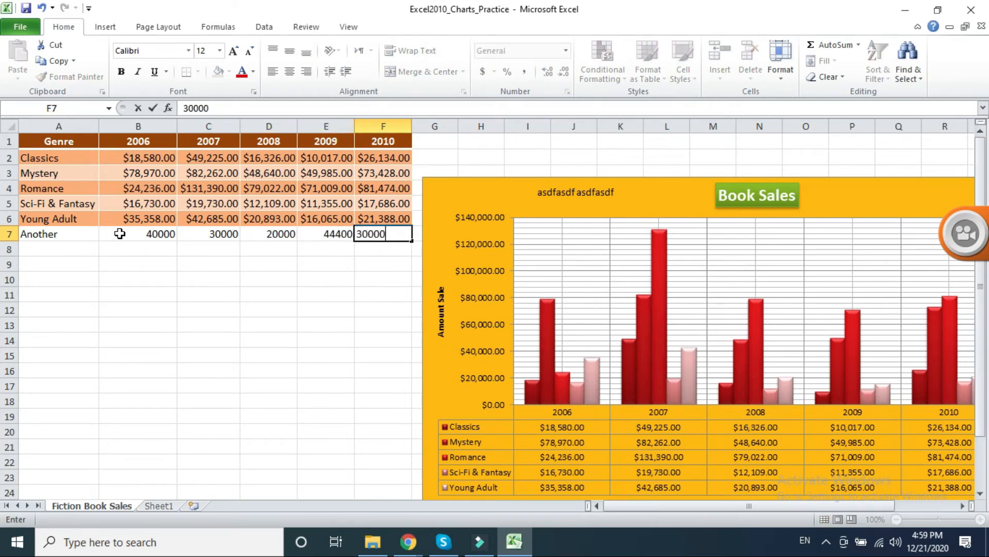
pyautogui.press('Tab')
pyautogui.click(264, 323)
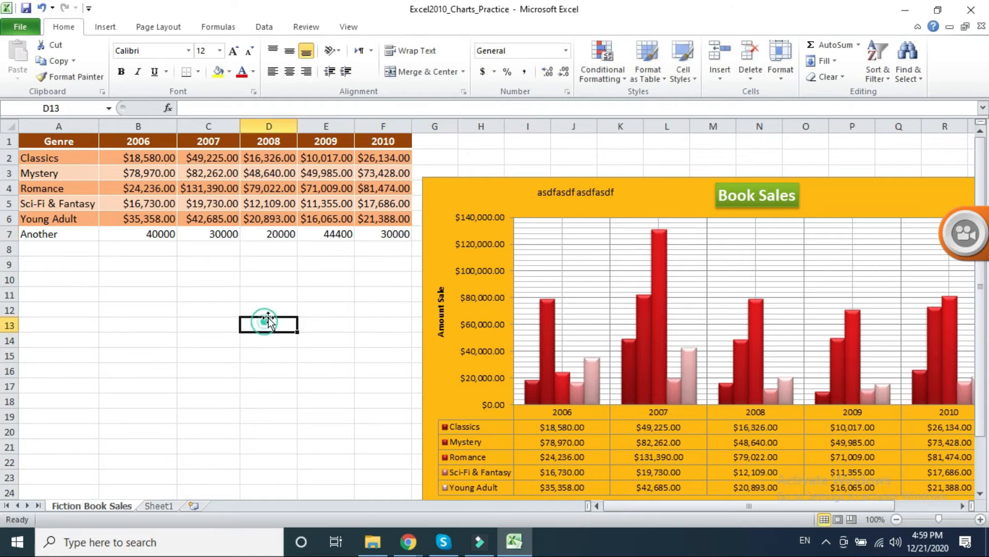
# Extend the Book Sales chart's data range to A1:F7 on the Fiction Book Sales sheet to include the Another row
pyautogui.click(492, 197)
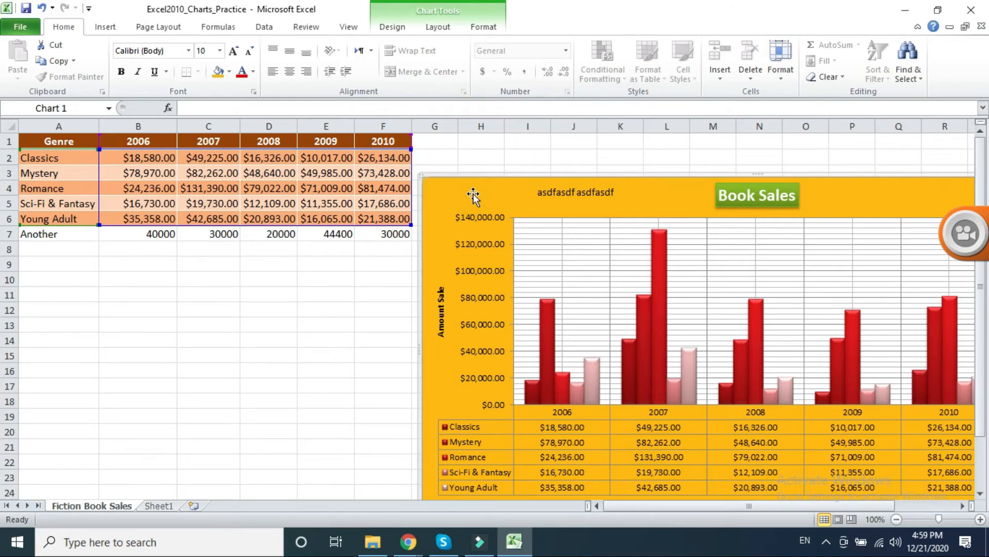
pyautogui.click(393, 27)
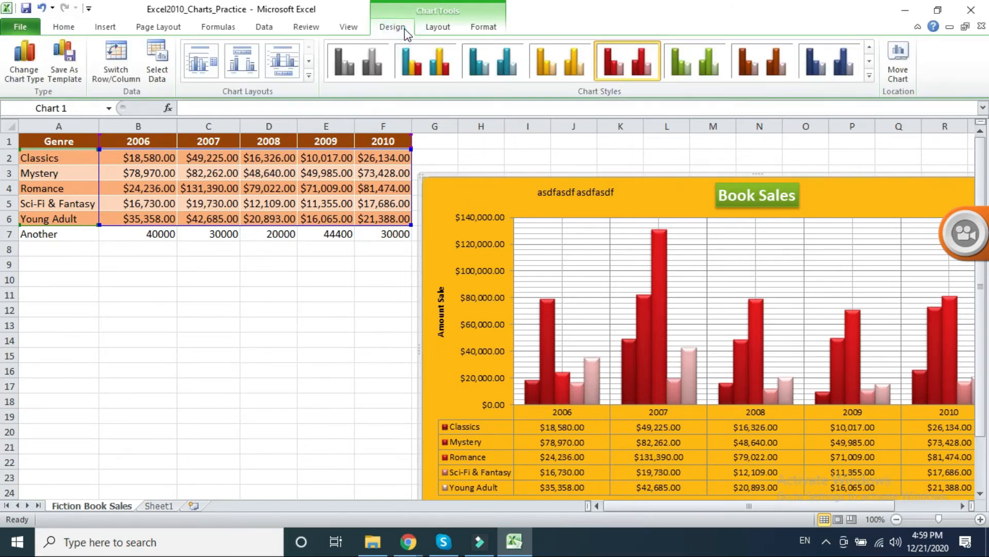
pyautogui.click(156, 63)
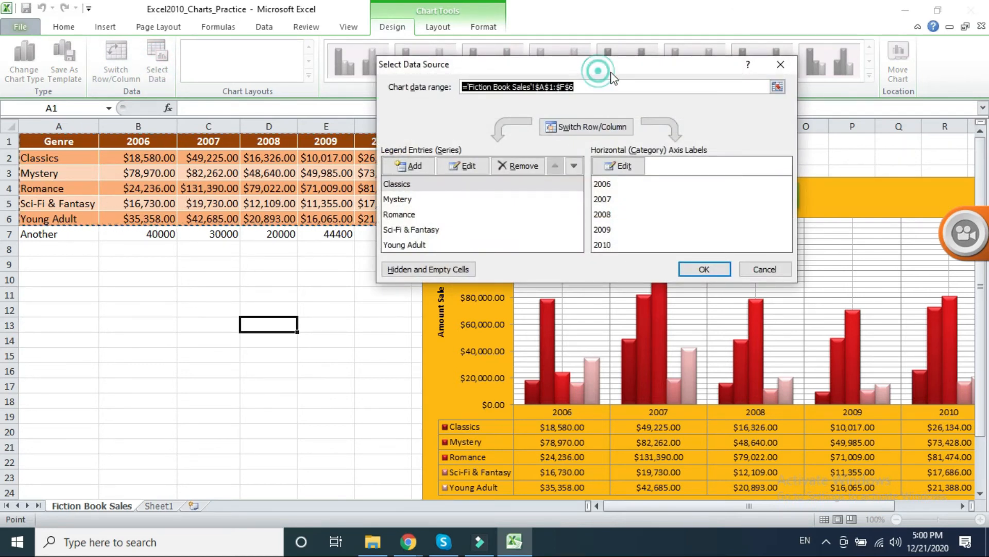
pyautogui.moveTo(597, 64); pyautogui.dragTo(660, 62)
pyautogui.moveTo(48, 139); pyautogui.dragTo(373, 232)
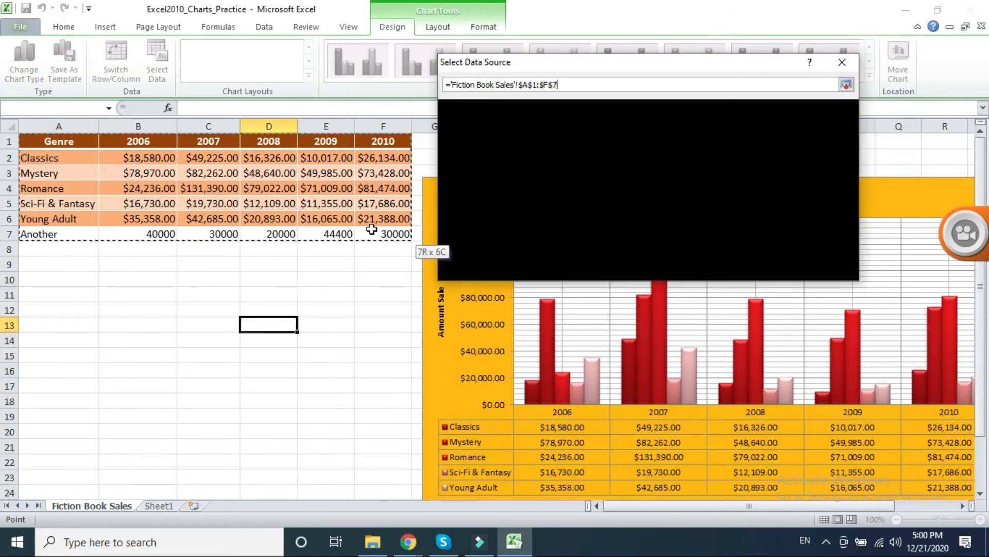
pyautogui.click(850, 83)
pyautogui.click(772, 268)
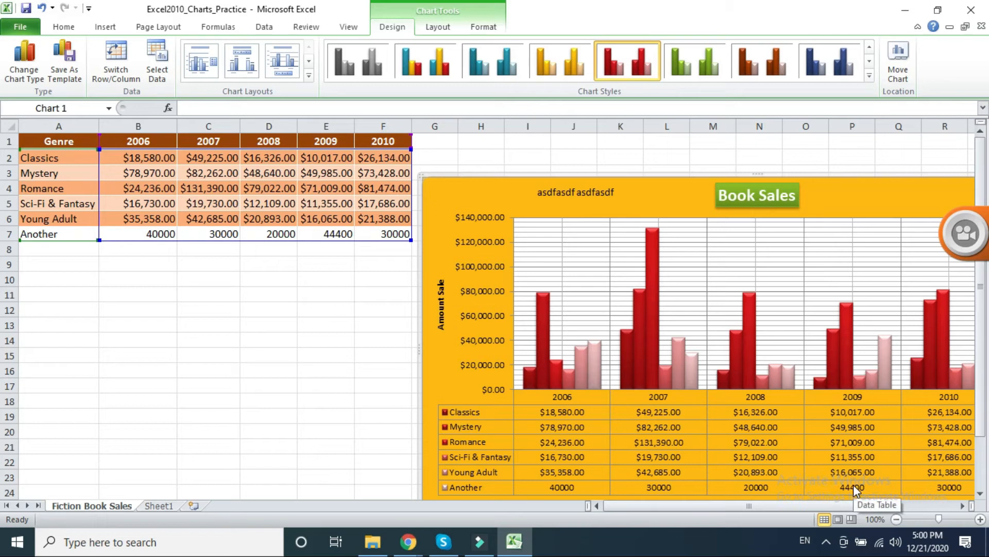
pyautogui.click(250, 219)
pyautogui.click(249, 294)
pyautogui.click(381, 235)
pyautogui.press('Right')
pyautogui.click(60, 250)
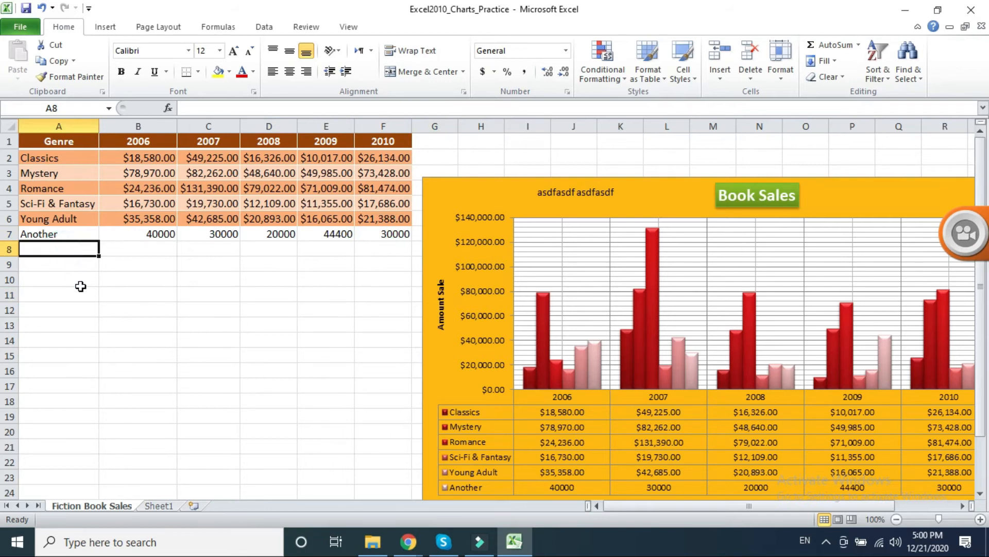
pyautogui.click(397, 234)
pyautogui.press('Right')
# Try entering a Test row directly below the Another row with 50000, 60000 and 70000 for 2006 to 2008
pyautogui.click(47, 250)
pyautogui.write('Test')
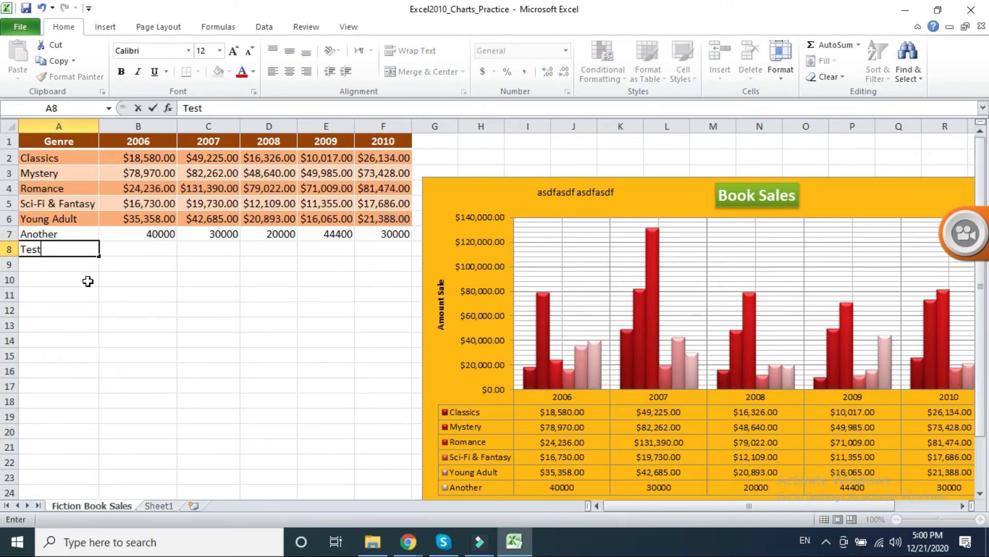
pyautogui.press('Tab')
pyautogui.write('5000')
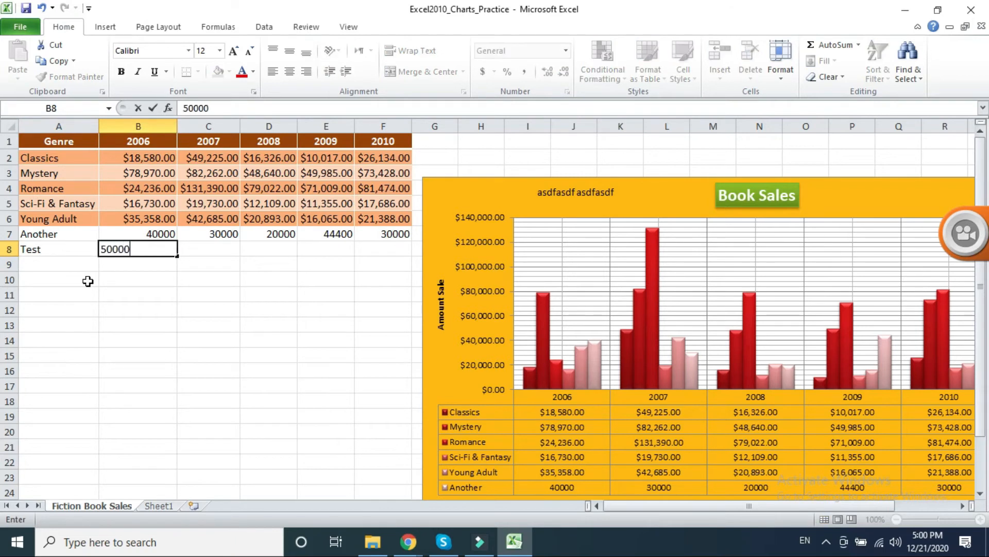
pyautogui.press('Tab')
pyautogui.click(88, 281)
pyautogui.write('0000')
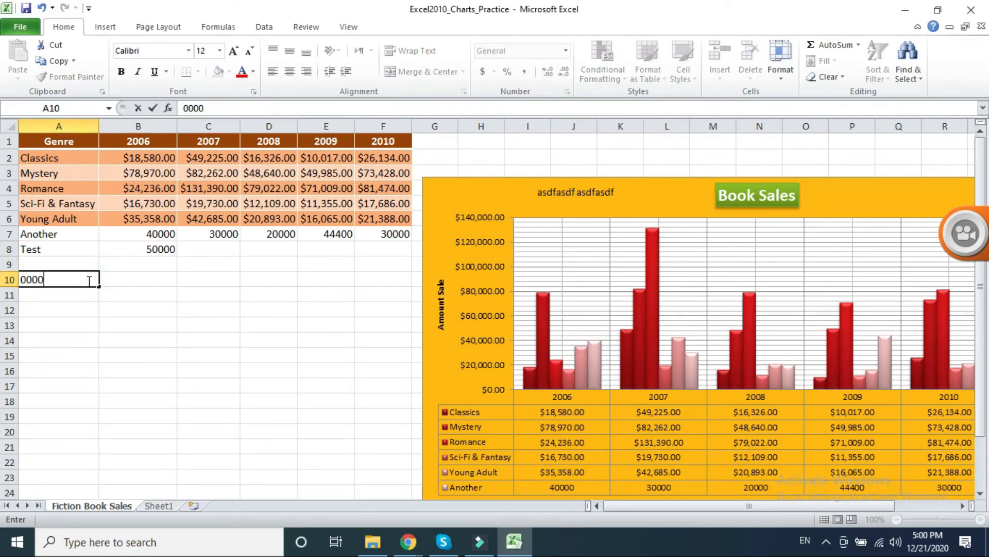
pyautogui.press('BackSpace')
pyautogui.press('BackSpace')
pyautogui.click(223, 249)
pyautogui.write('60000')
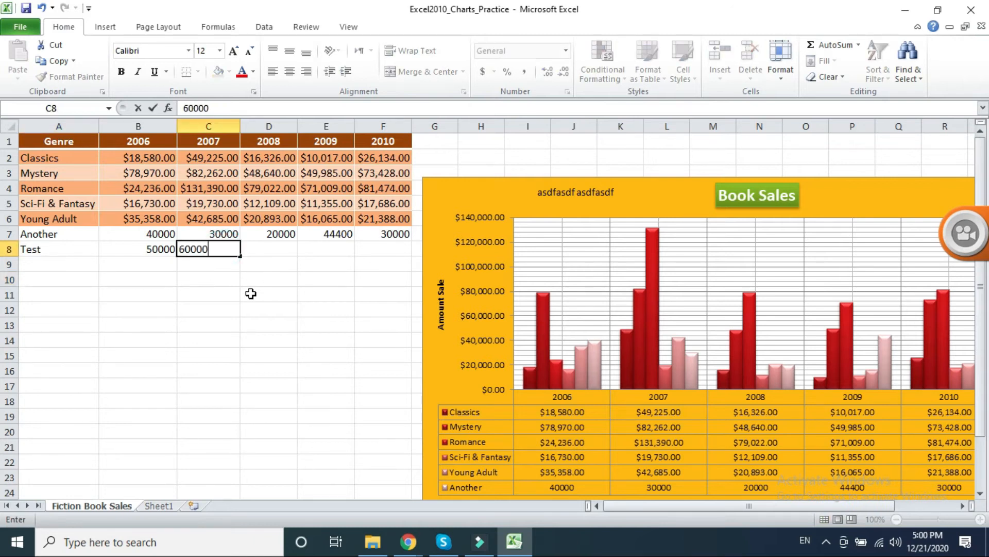
pyautogui.press('Tab')
pyautogui.write('7000')
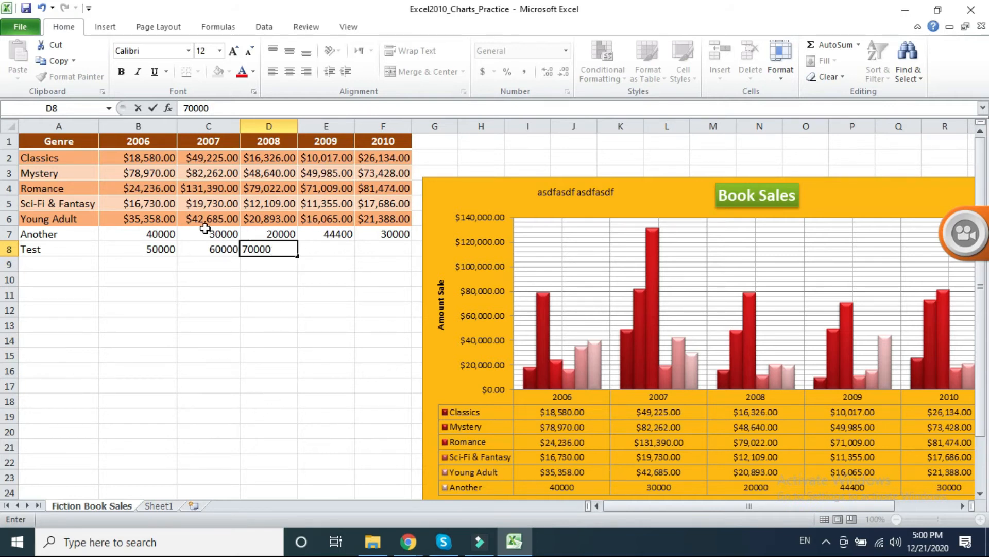
# Discard the pending 2008 entry and clear the Test row's cells A8:C8
pyautogui.press('Escape')
pyautogui.click(206, 247)
pyautogui.moveTo(70, 252); pyautogui.dragTo(201, 244)
pyautogui.press('Delete')
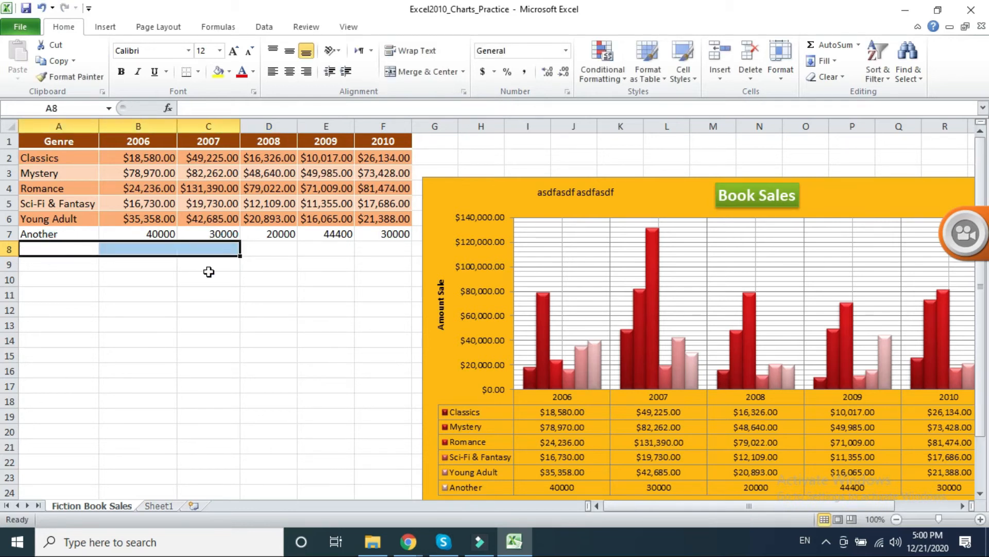
# Format the range A1:F7 as a table with headers, using the teal light style with a solid header row
pyautogui.moveTo(60, 143); pyautogui.dragTo(382, 236)
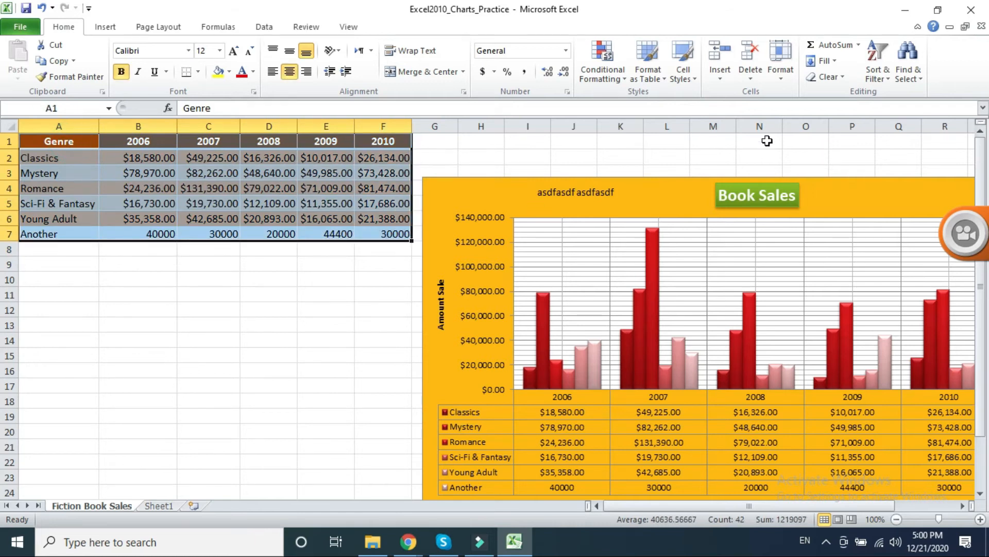
pyautogui.click(651, 75)
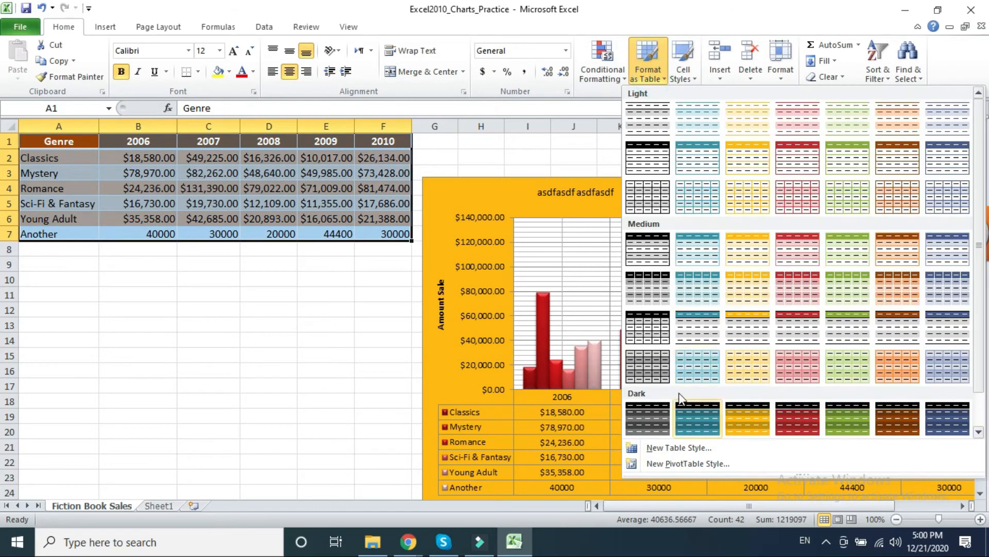
pyautogui.click(695, 159)
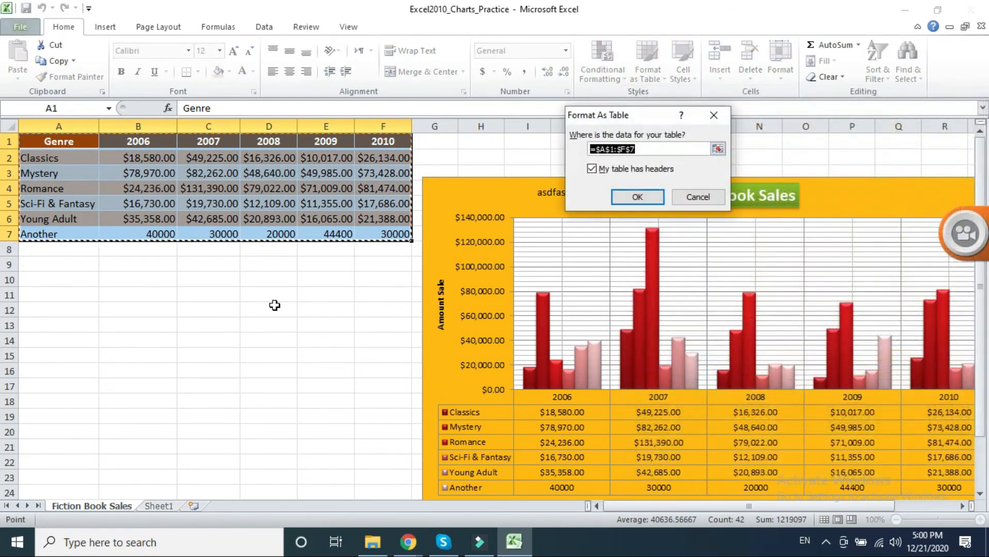
pyautogui.click(653, 198)
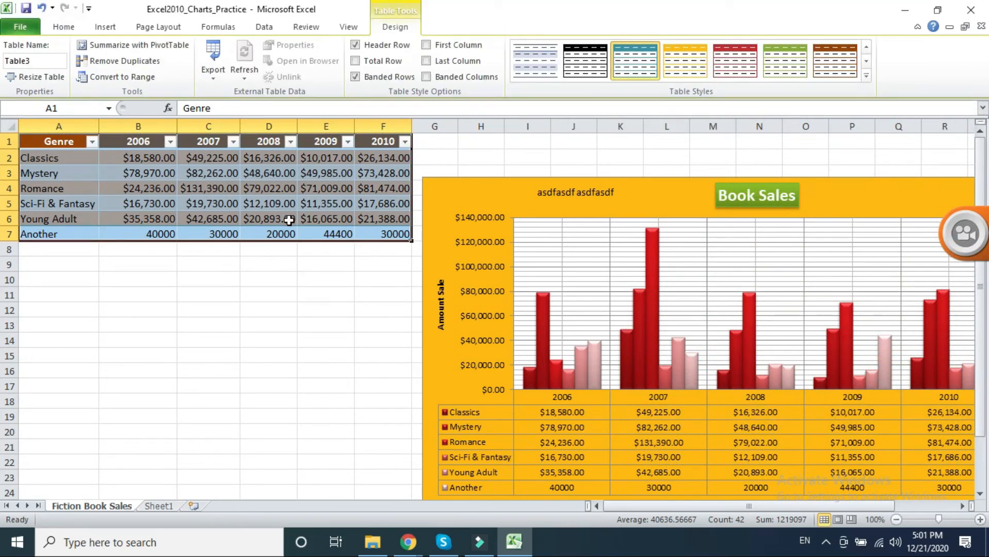
# Append a Test row to the table with 40000, 30000, 20000, 10000 and 22000 for 2006 to 2010
pyautogui.click(383, 233)
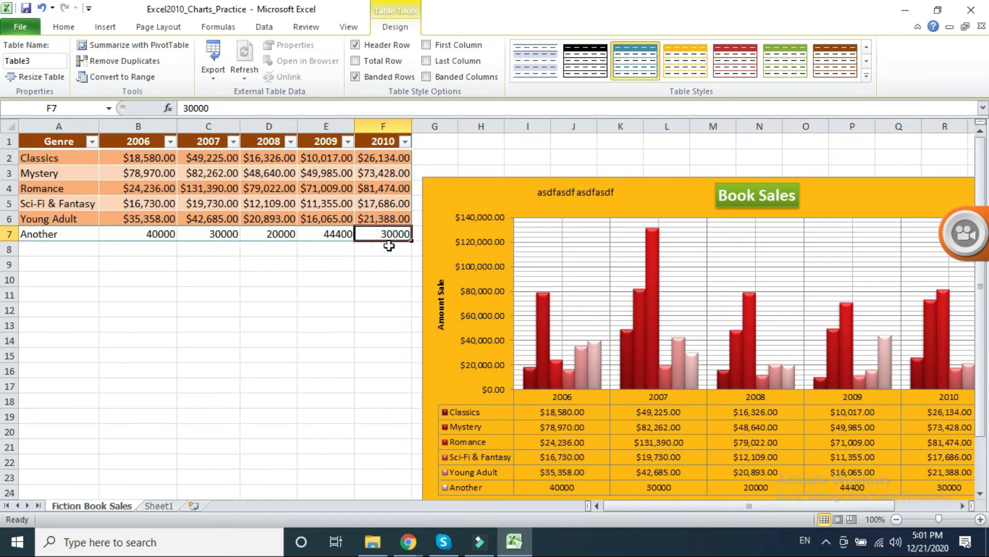
pyautogui.press('Tab')
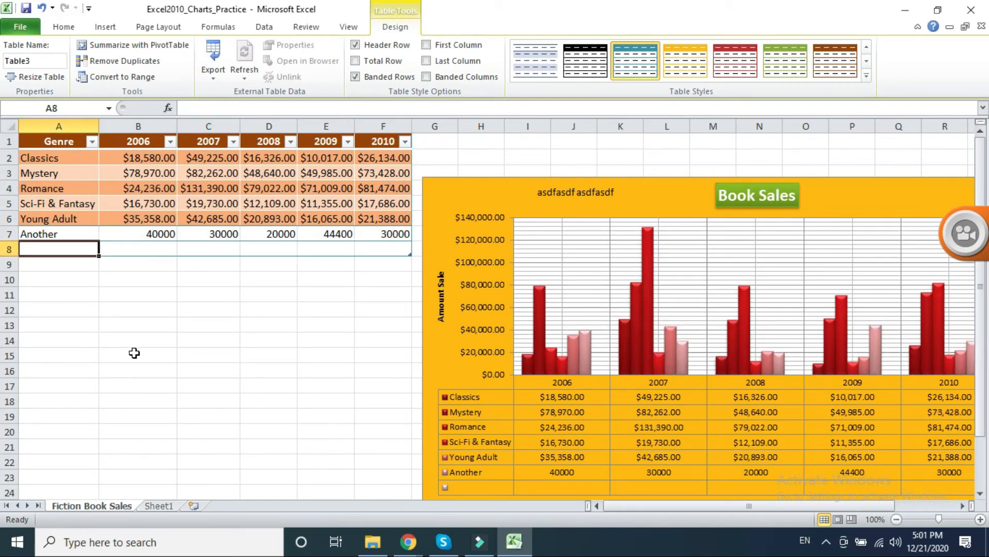
pyautogui.write('Test')
pyautogui.press('Tab')
pyautogui.write('40000')
pyautogui.press('Tab')
pyautogui.write('30000')
pyautogui.press('Tab')
pyautogui.write('2000')
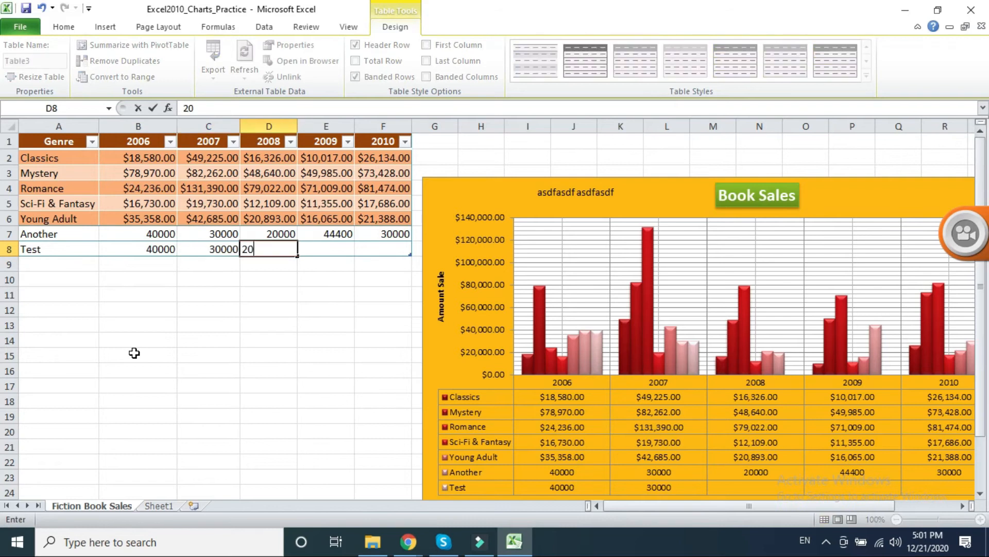
pyautogui.press('Tab')
pyautogui.write('10000')
pyautogui.press('Tab')
pyautogui.write('2200')
pyautogui.click(146, 370)
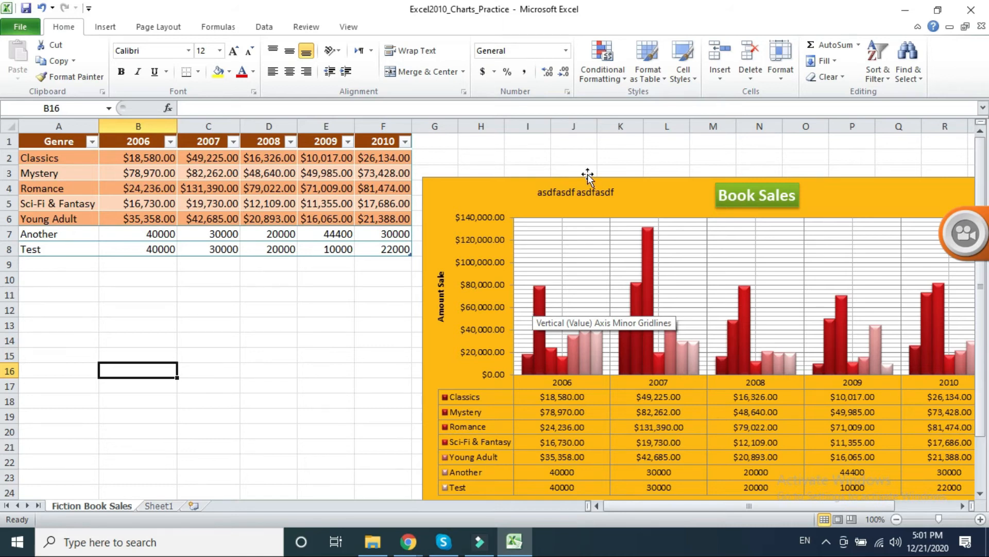
# Filter the Genre column to exclude Mystery and Another
pyautogui.click(348, 142)
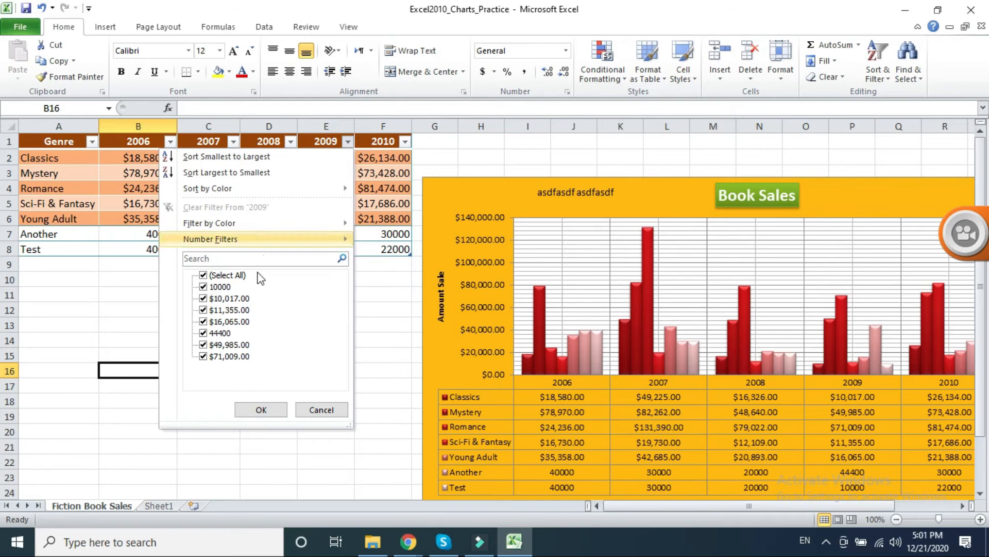
pyautogui.click(349, 141)
pyautogui.click(83, 142)
pyautogui.click(91, 141)
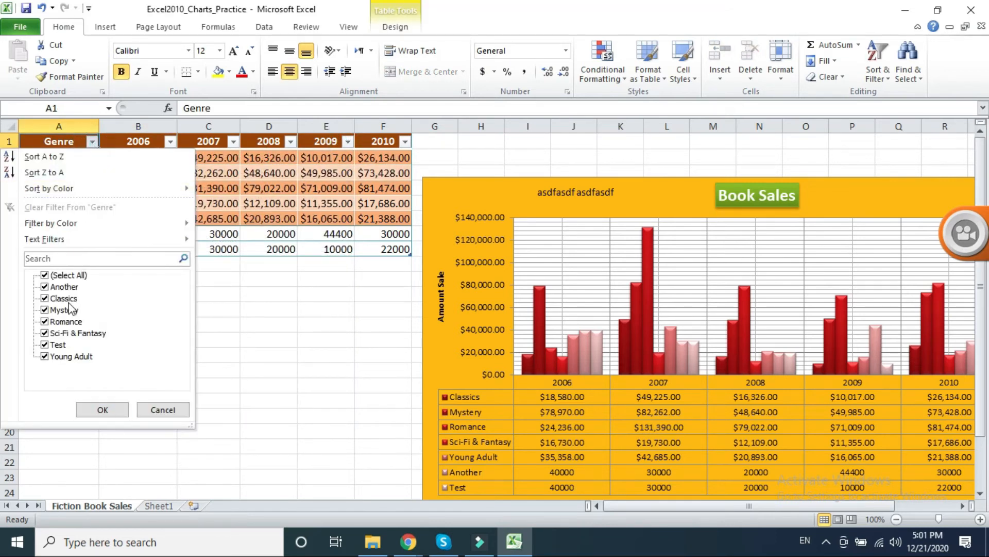
pyautogui.click(44, 309)
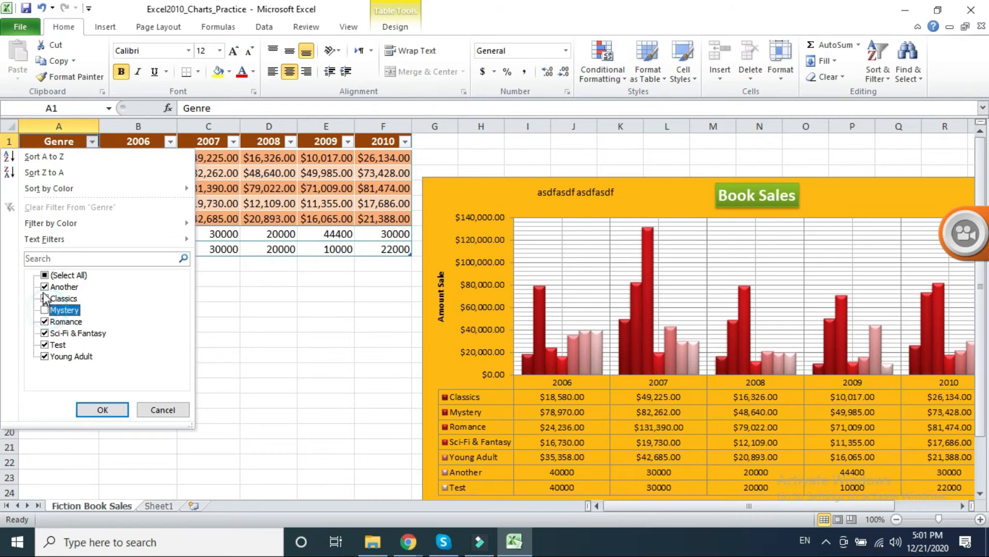
pyautogui.click(45, 287)
pyautogui.click(102, 409)
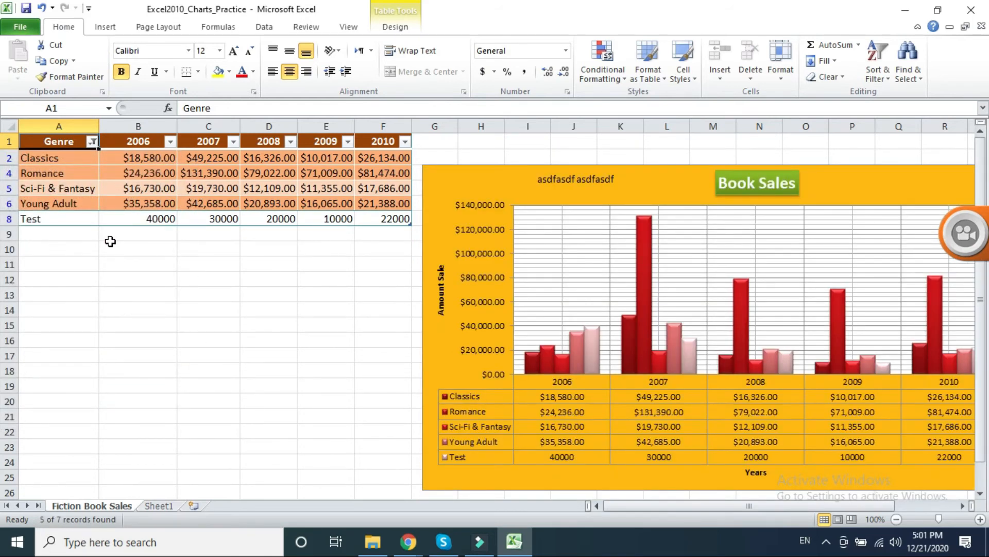
# Exclude Test and Young Adult from the Genre filter as well
pyautogui.click(92, 141)
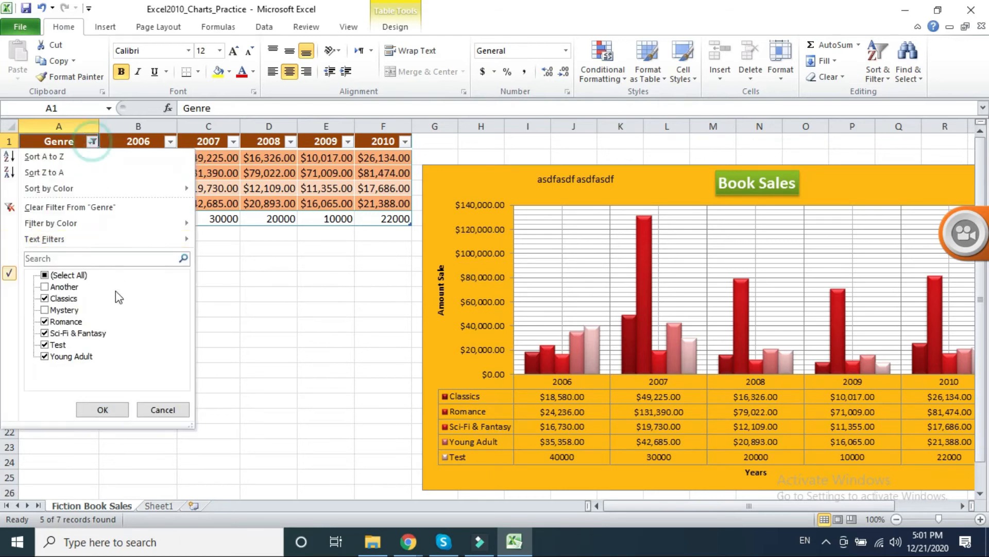
pyautogui.click(44, 344)
pyautogui.click(44, 356)
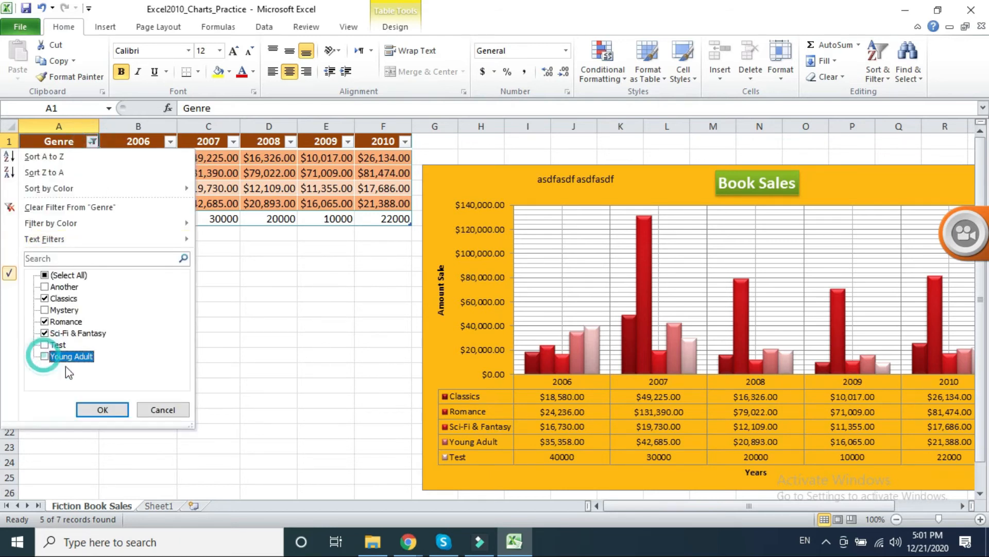
pyautogui.click(97, 407)
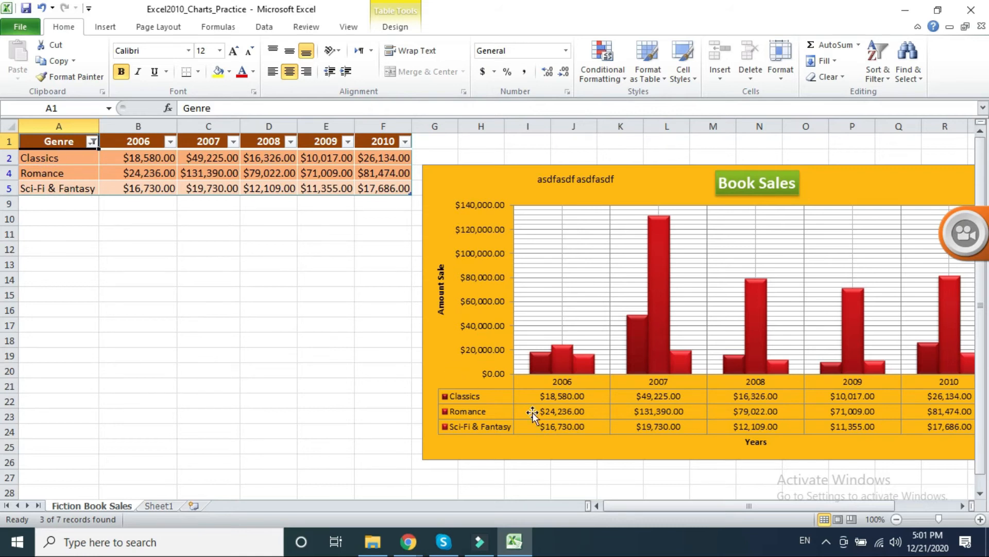
# Move the Book Sales chart closer to the data, partly over the table, and clear the filter from the Genre column
pyautogui.moveTo(828, 187); pyautogui.dragTo(713, 186)
pyautogui.moveTo(783, 194); pyautogui.dragTo(753, 195)
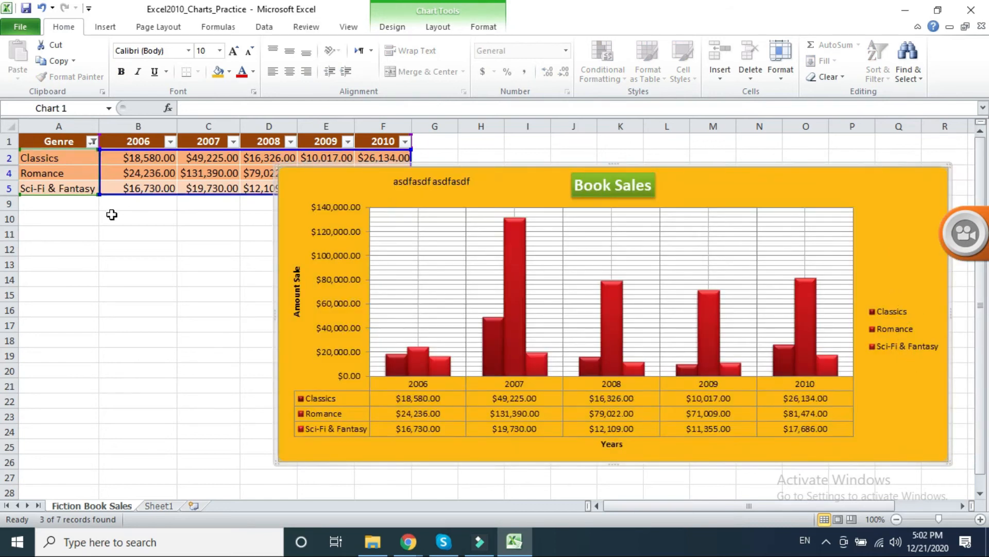
pyautogui.click(93, 142)
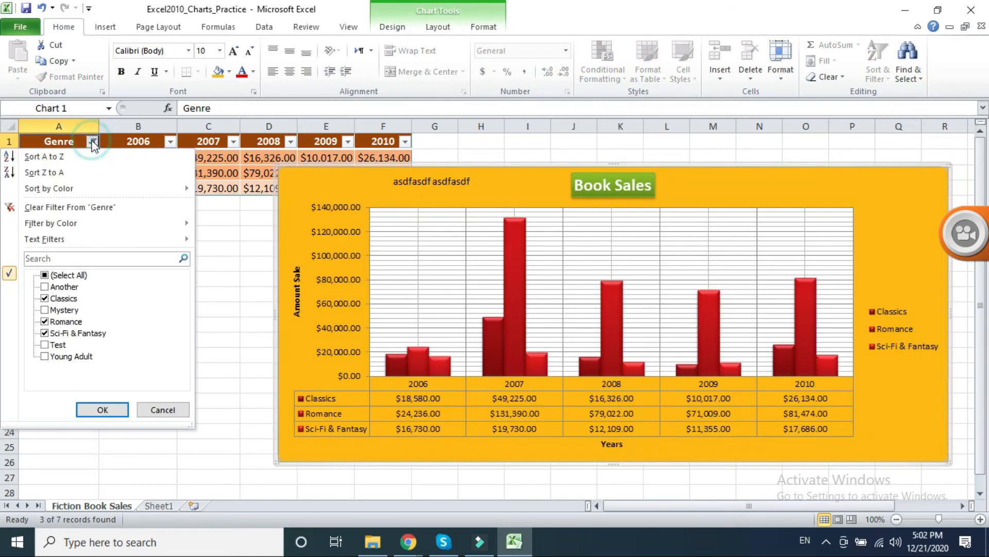
pyautogui.click(49, 206)
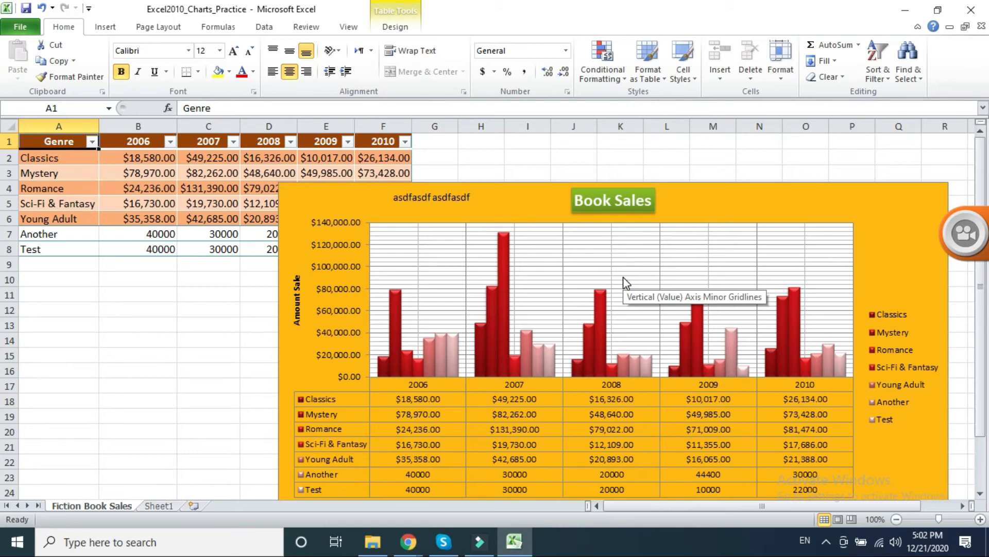
# Switch to the lecture PDF in Chrome and read on from the chart-updating tip to the Working with Sparklines slide
pyautogui.moveTo(408, 541)
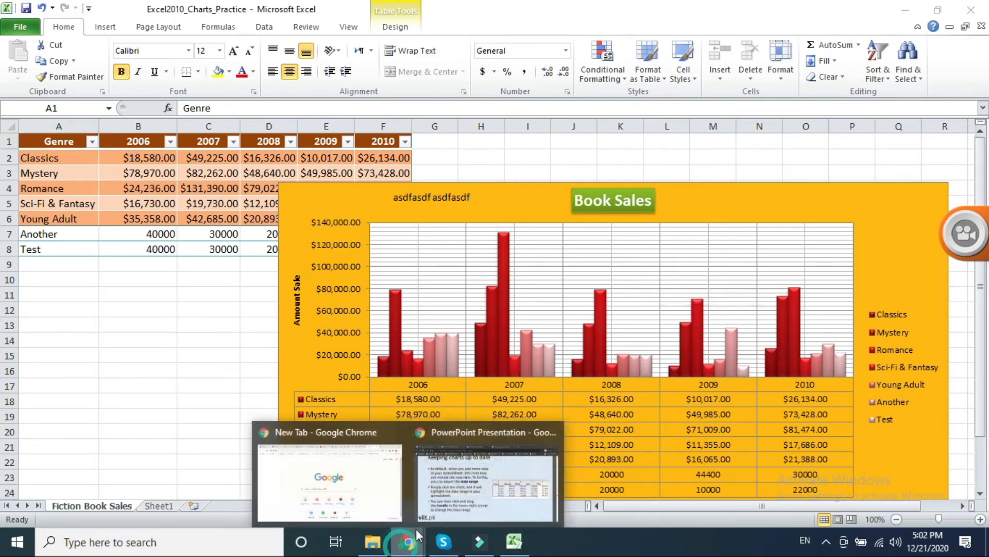
pyautogui.click(464, 481)
pyautogui.scroll(-8, 421, 361)
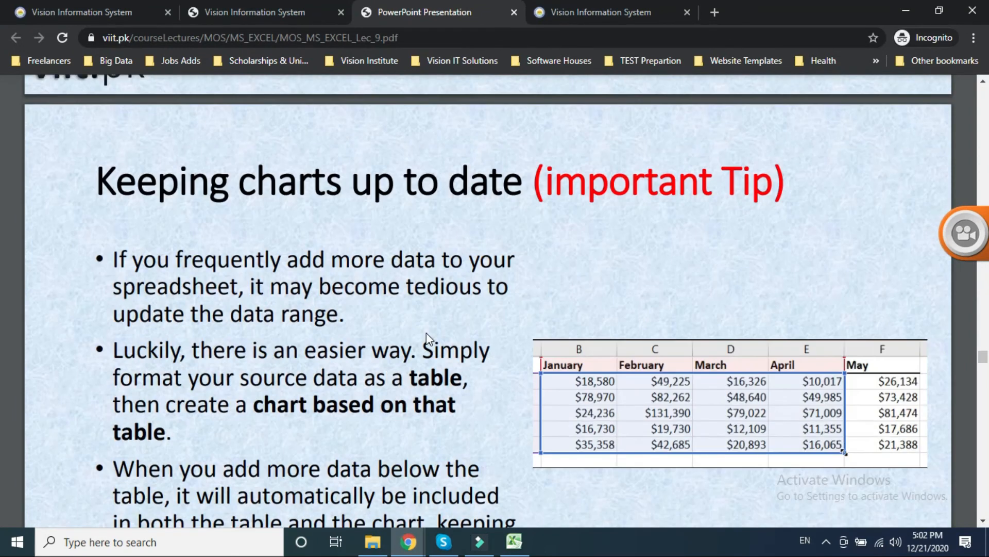
pyautogui.scroll(-8, 426, 332)
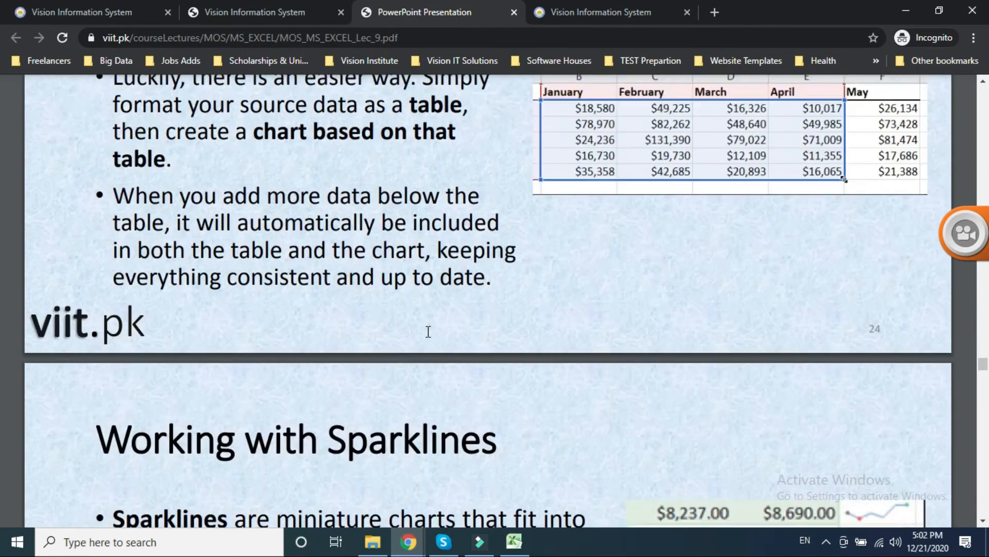
pyautogui.scroll(-3, 428, 332)
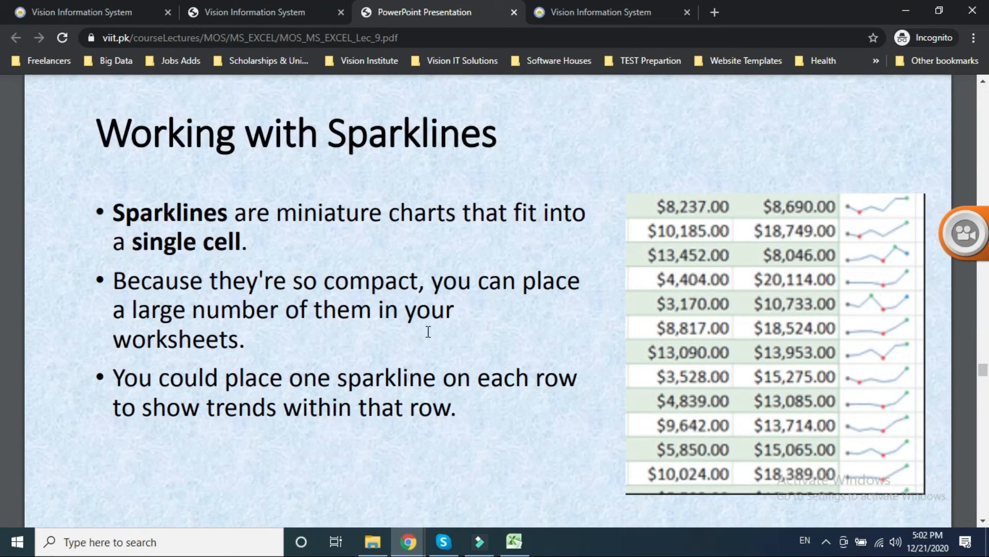
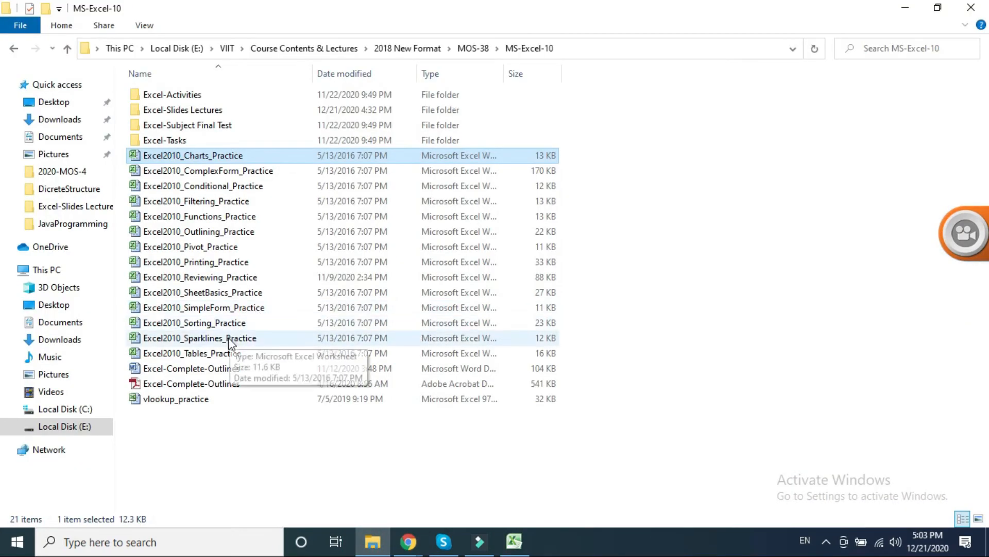
# Open the Excel2010_Sparklines_Practice workbook from the MS-Excel-10 folder and look through its monthly sales rows
pyautogui.doubleClick(227, 338)
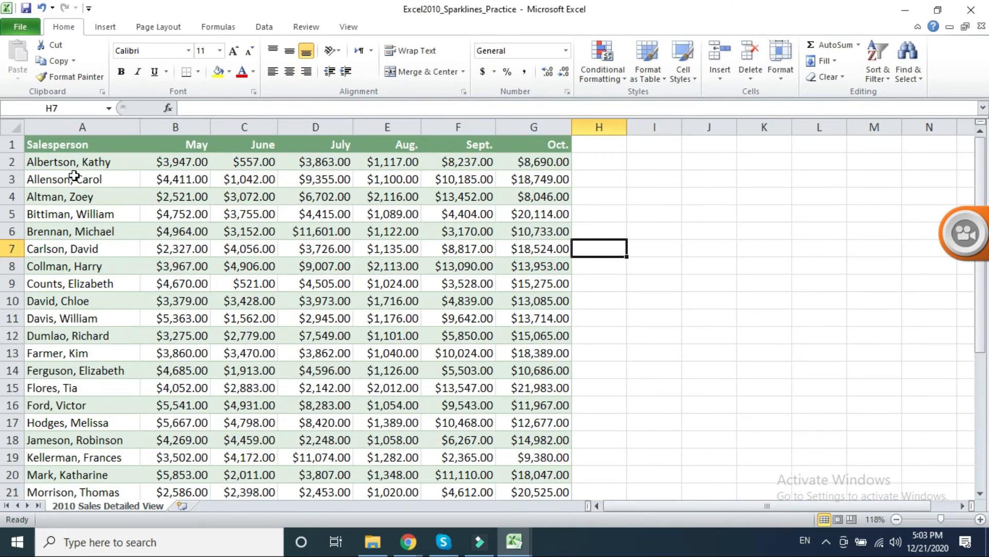
pyautogui.scroll(-6, 80, 173)
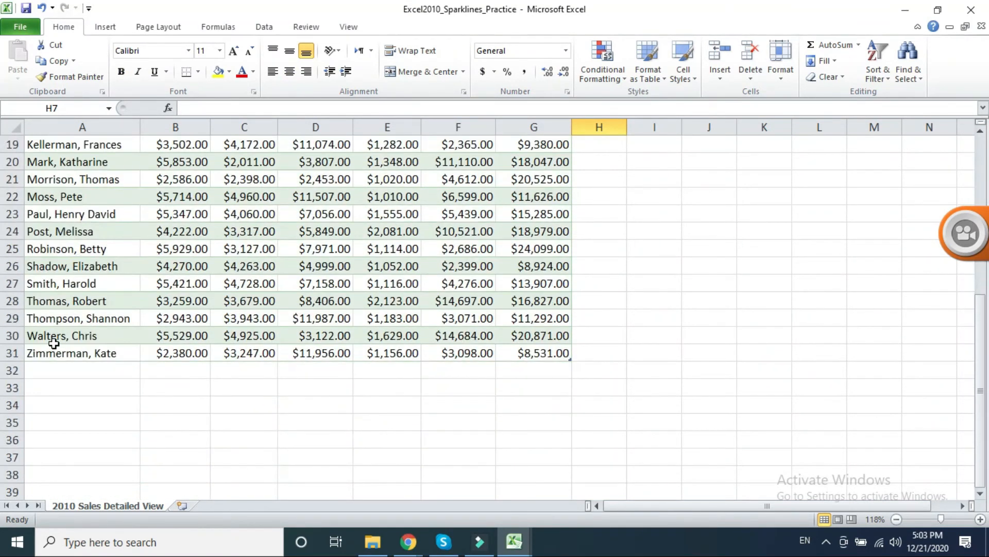
pyautogui.scroll(6, 51, 355)
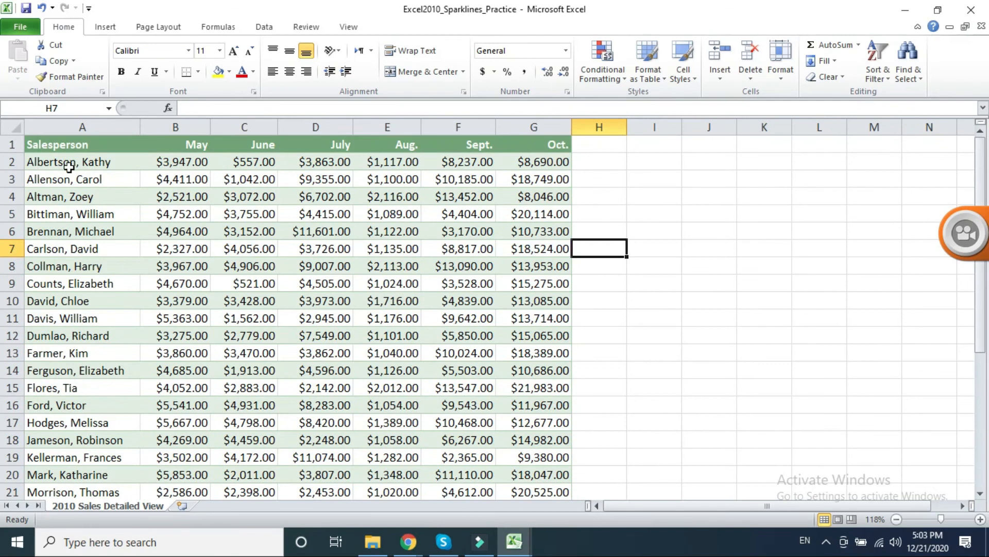
pyautogui.scroll(-6, 71, 227)
pyautogui.scroll(6, 70, 317)
# Insert a 2-D clustered column chart of the whole sales table, A1:G31
pyautogui.moveTo(66, 147); pyautogui.dragTo(538, 476)
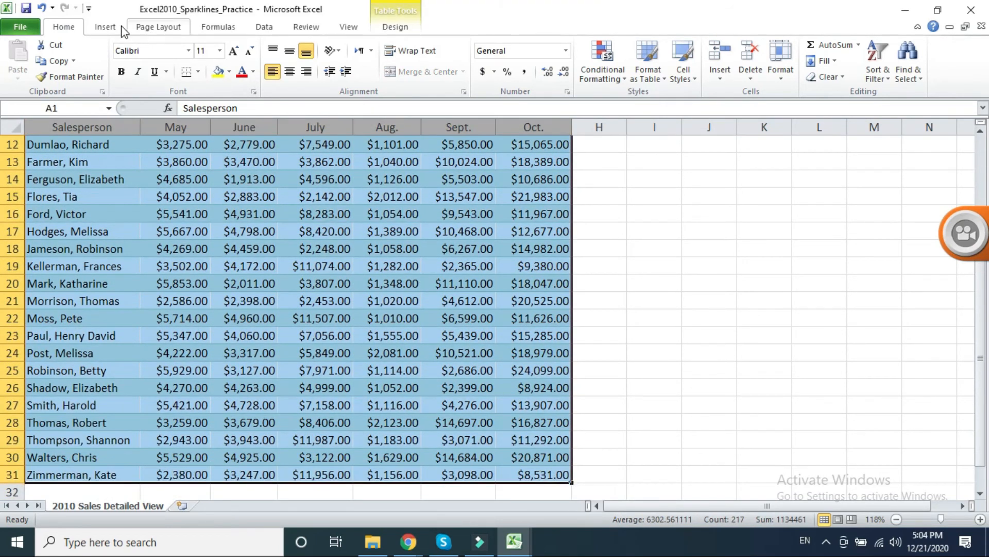
pyautogui.click(104, 26)
pyautogui.click(275, 59)
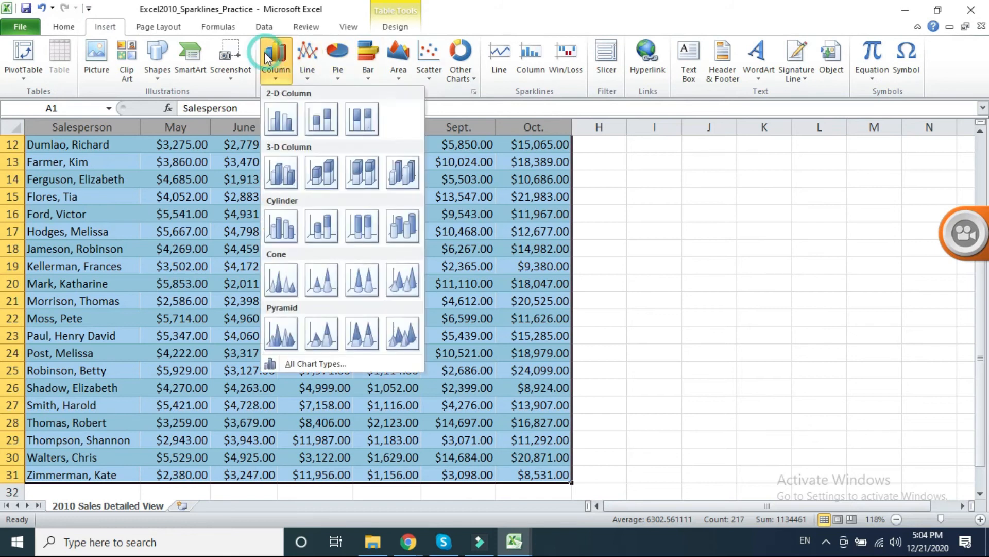
pyautogui.click(271, 122)
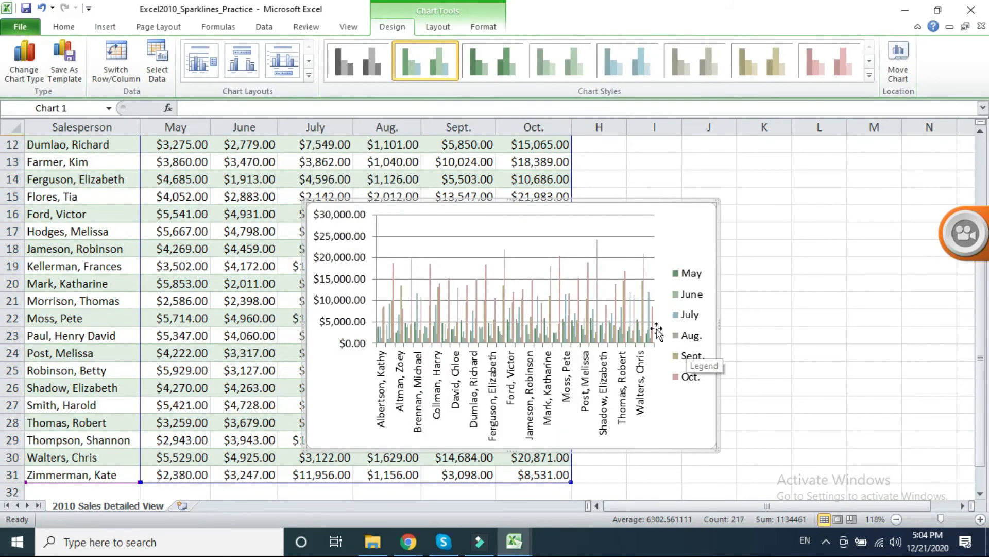
pyautogui.moveTo(656, 339)
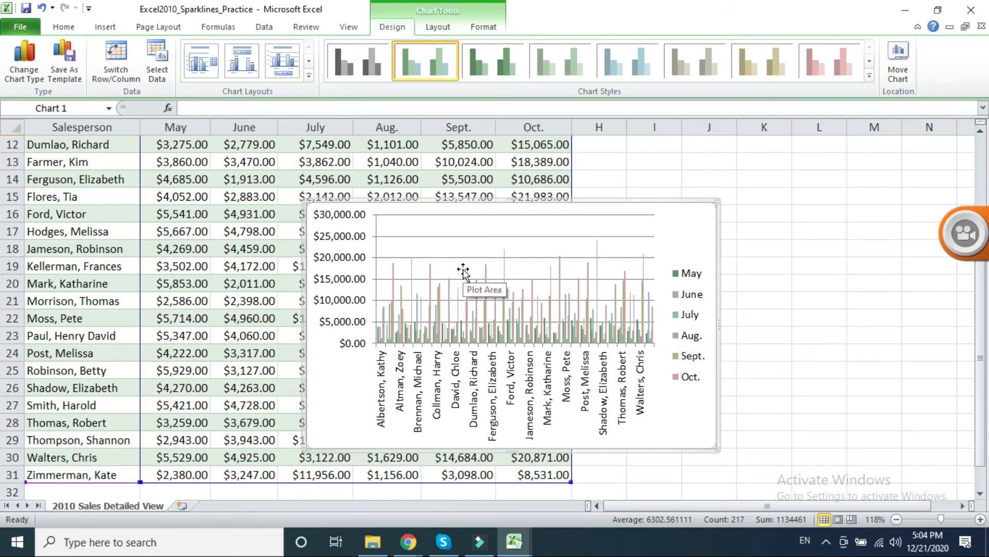
# Apply the grayscale chart style to the column chart, and delete the chart from the sheet
pyautogui.click(869, 76)
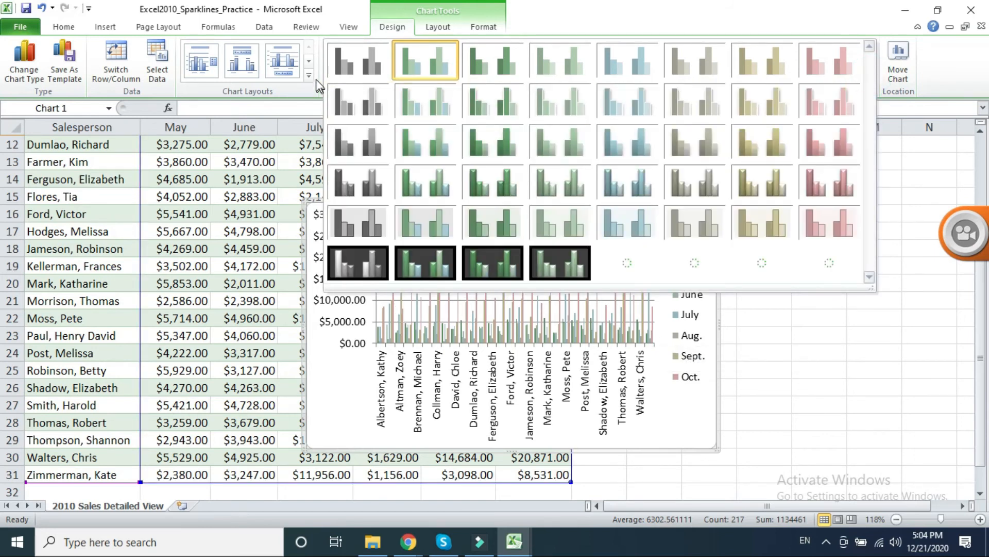
pyautogui.click(339, 64)
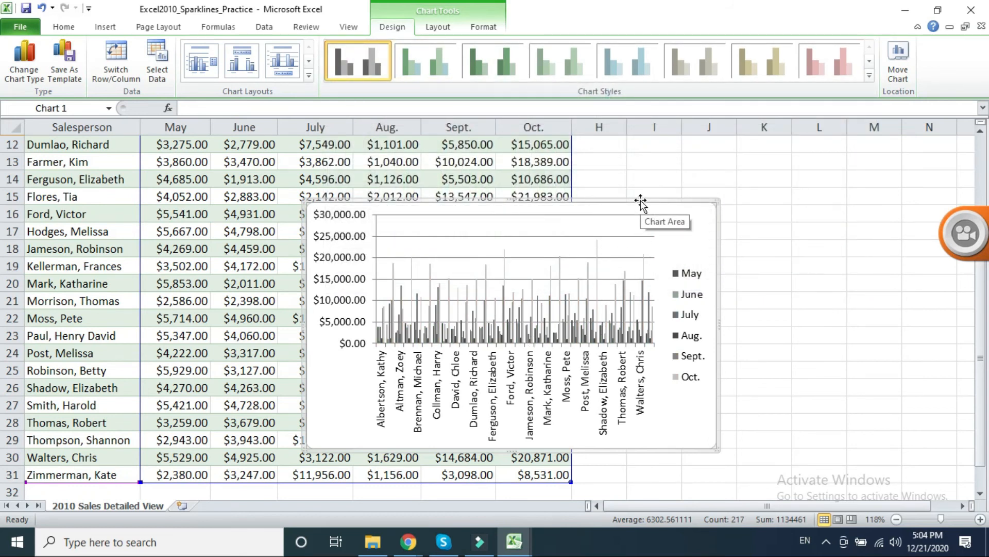
pyautogui.press('Delete')
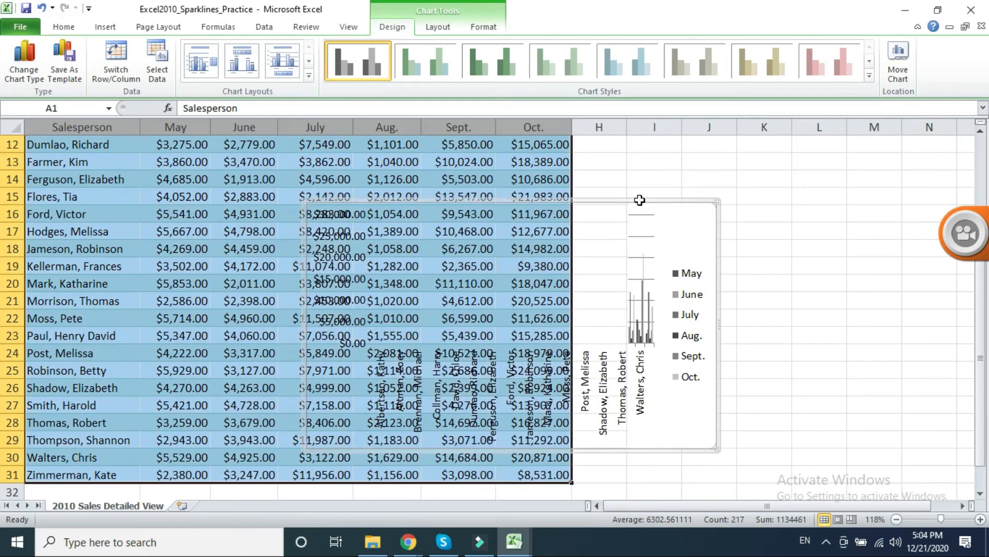
pyautogui.scroll(4, 271, 314)
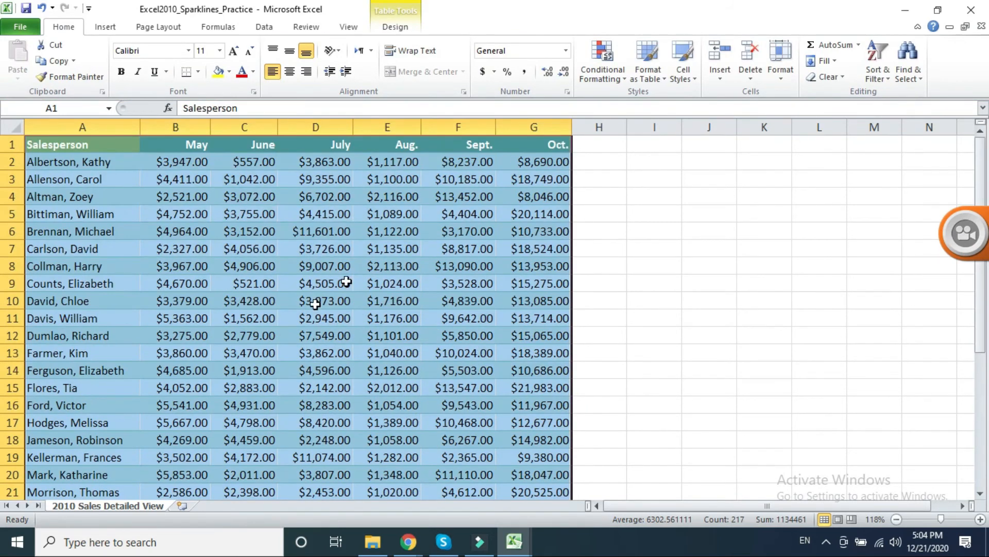
pyautogui.click(363, 266)
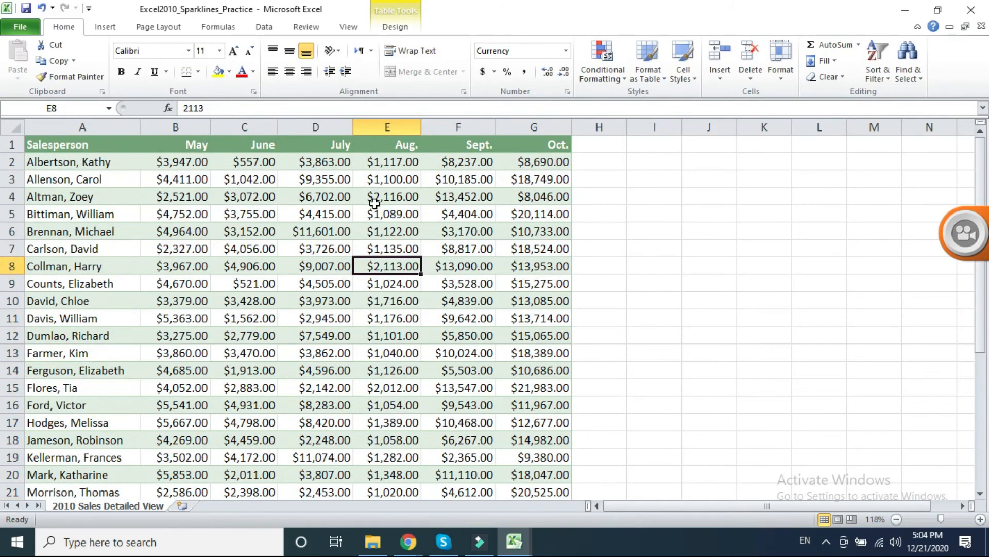
pyautogui.click(105, 28)
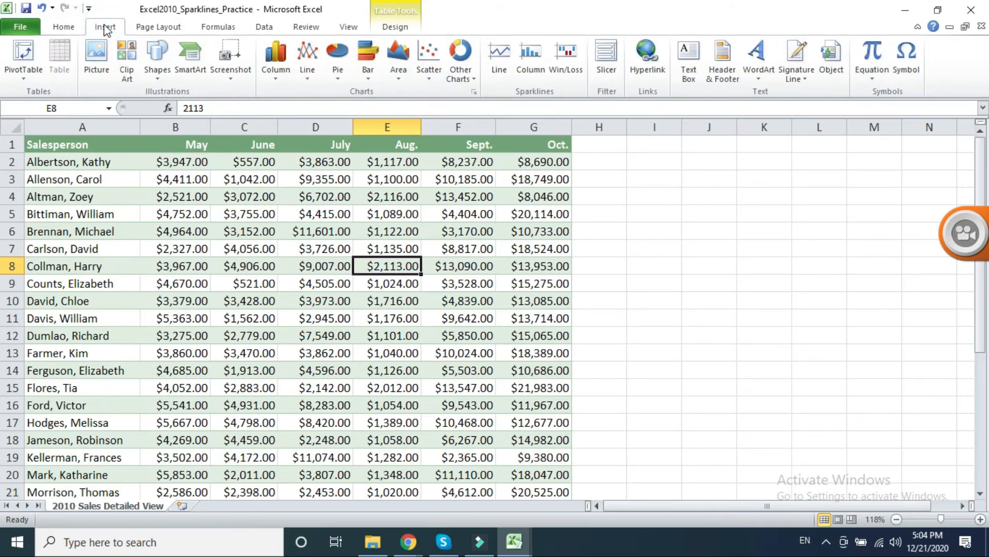
pyautogui.click(56, 28)
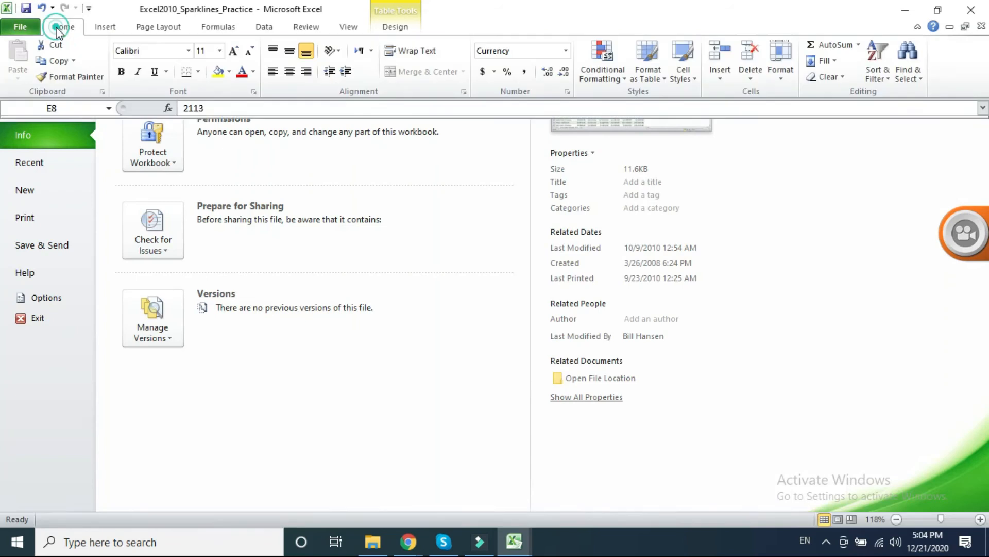
pyautogui.click(99, 25)
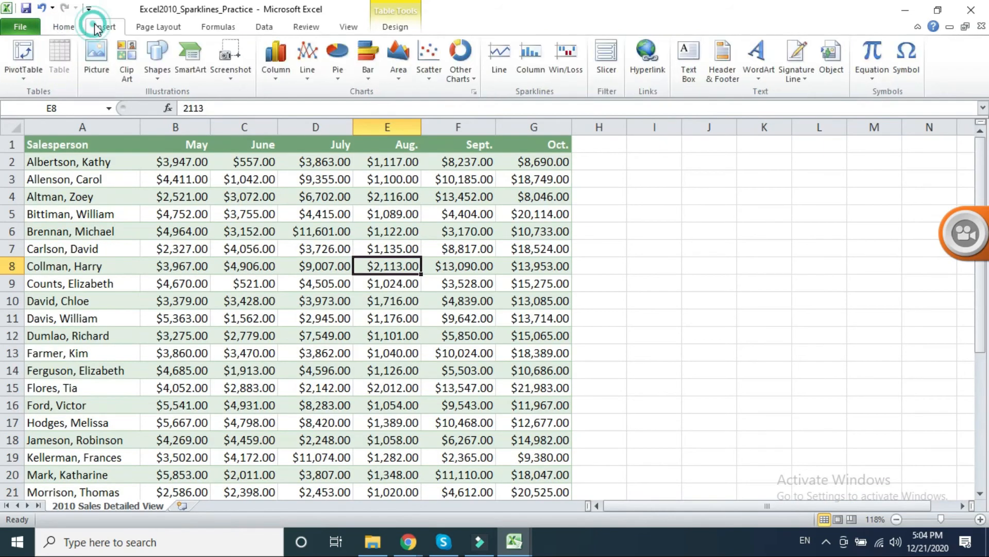
pyautogui.click(306, 77)
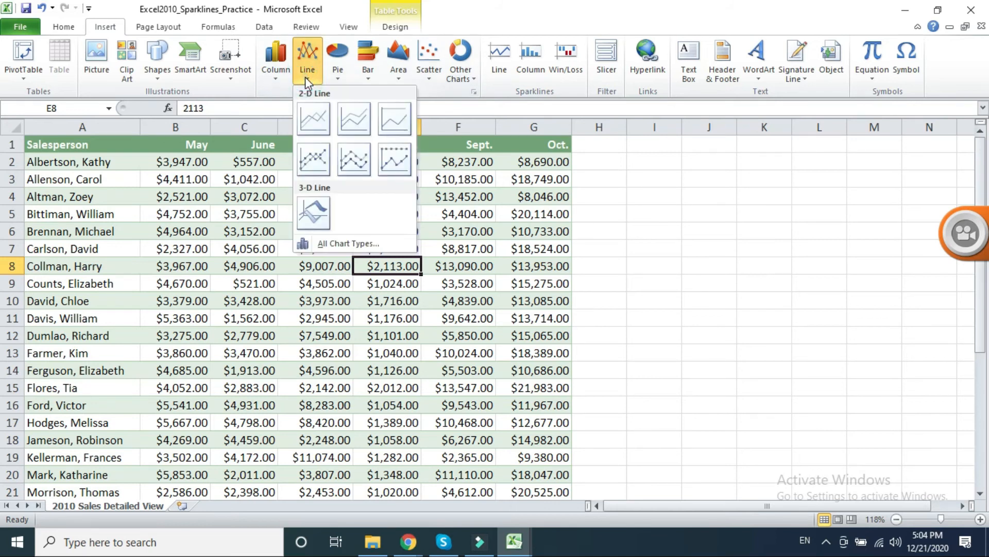
pyautogui.click(305, 76)
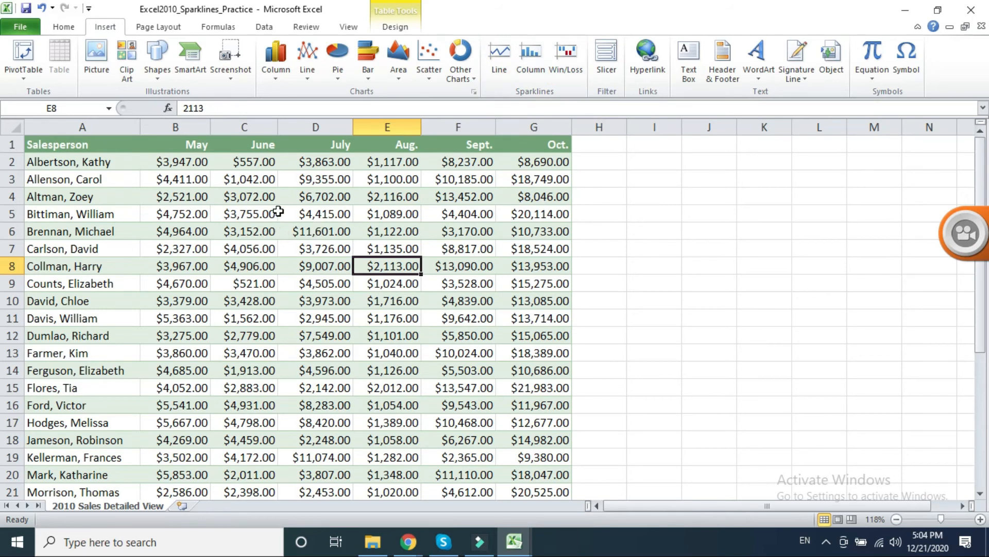
# Create a line sparkline in cell H2 from the May to October sales in B2:G2
pyautogui.moveTo(177, 161); pyautogui.dragTo(534, 162)
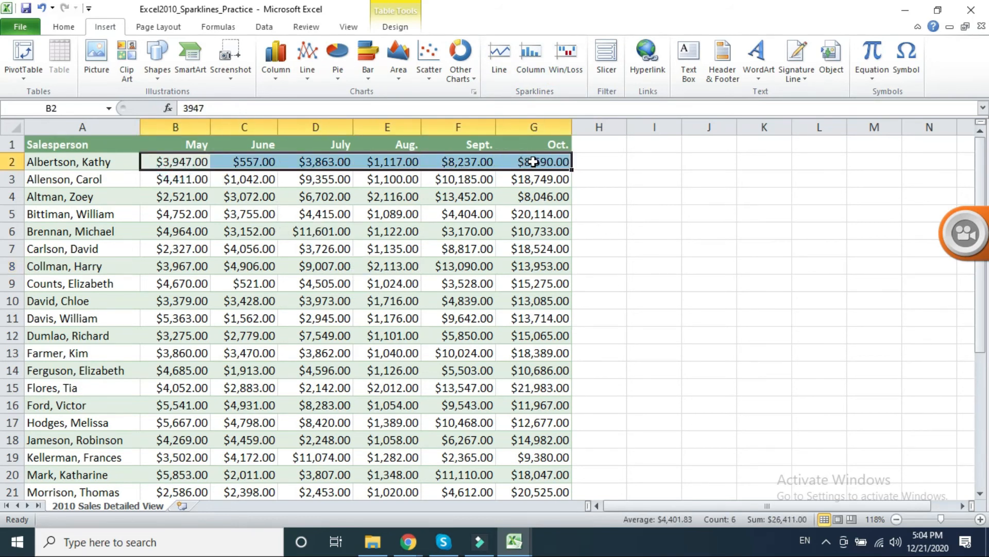
pyautogui.click(612, 161)
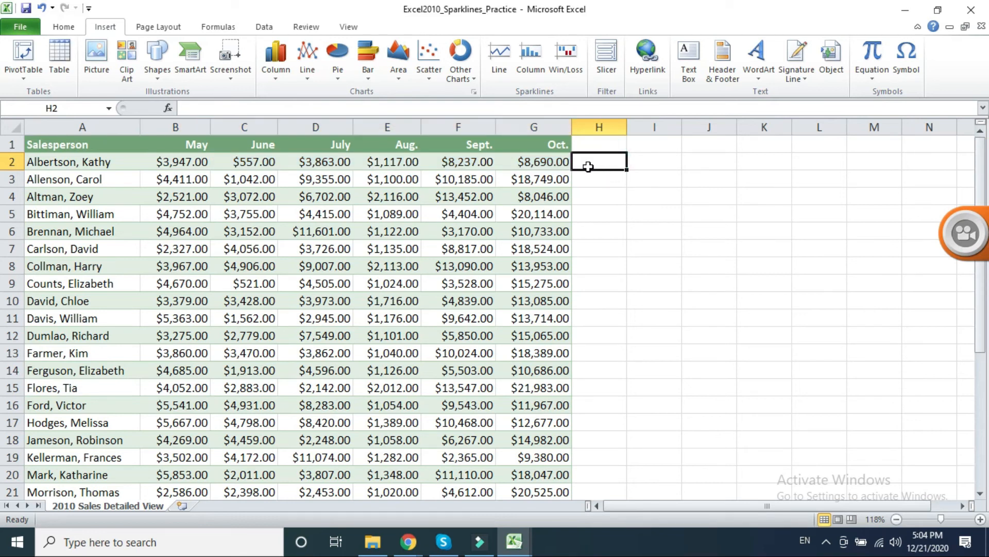
pyautogui.click(497, 57)
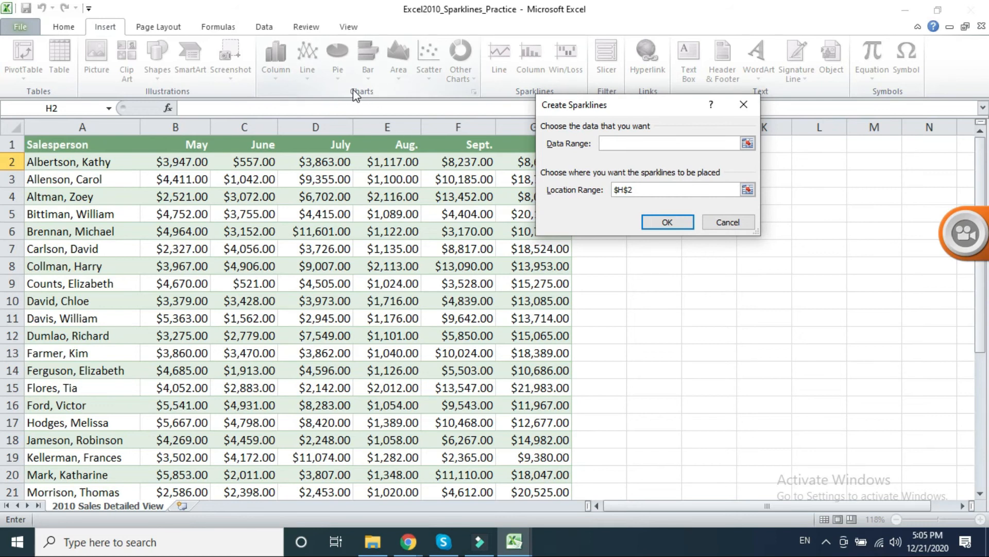
pyautogui.moveTo(672, 107); pyautogui.dragTo(787, 130)
pyautogui.moveTo(172, 161); pyautogui.dragTo(521, 162)
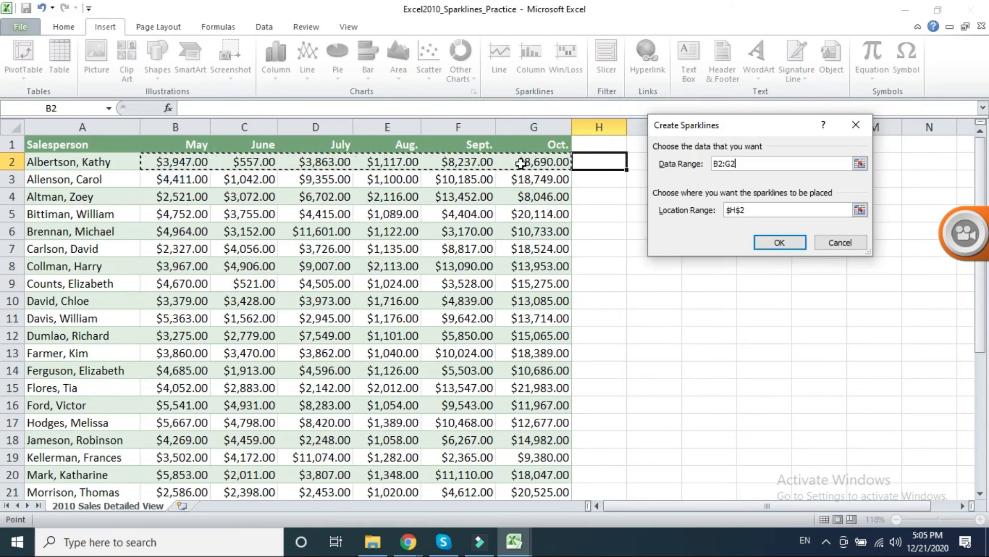
pyautogui.click(758, 243)
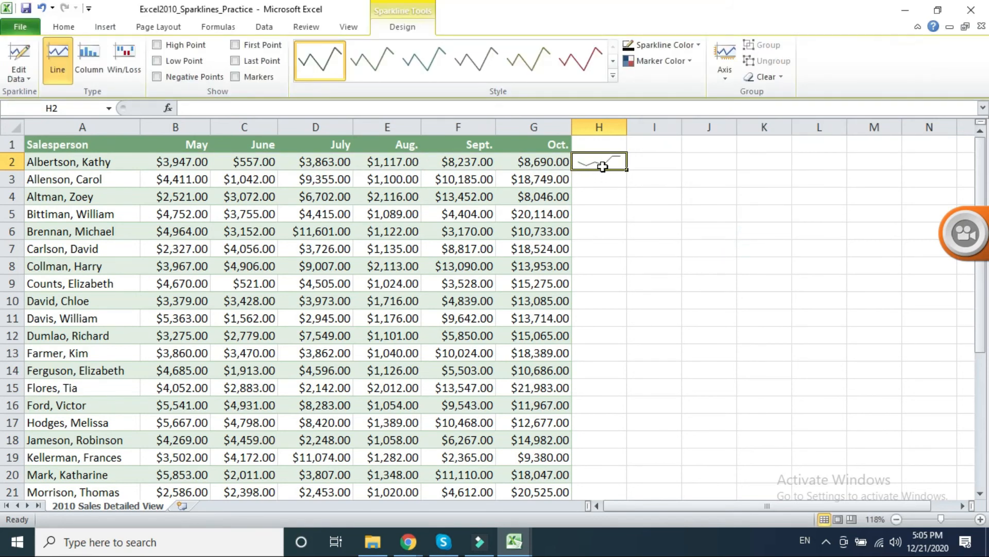
# Widen column H to more than double its width and make all the sheet's rows about three times taller to enlarge the sparkline
pyautogui.moveTo(627, 127); pyautogui.dragTo(725, 127)
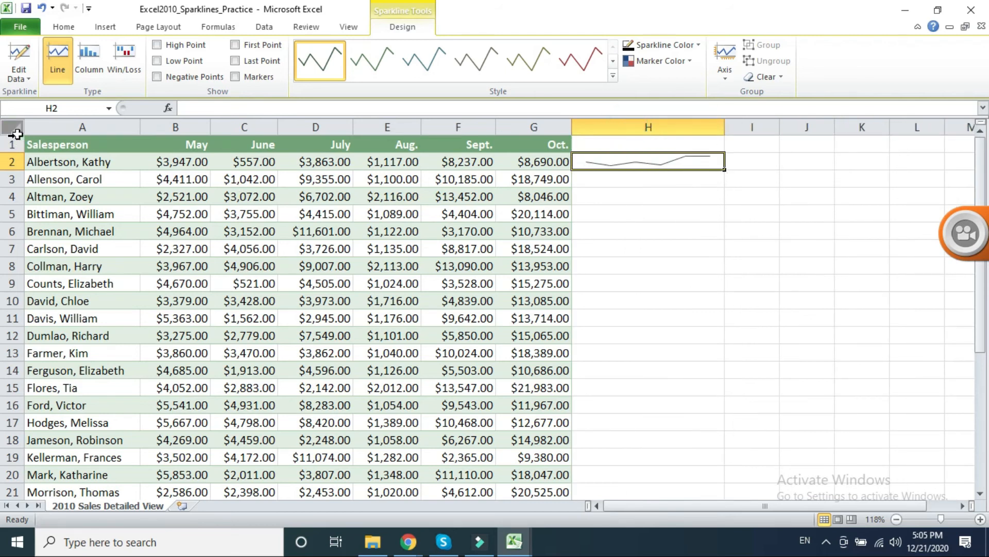
pyautogui.moveTo(9, 154); pyautogui.dragTo(9, 168)
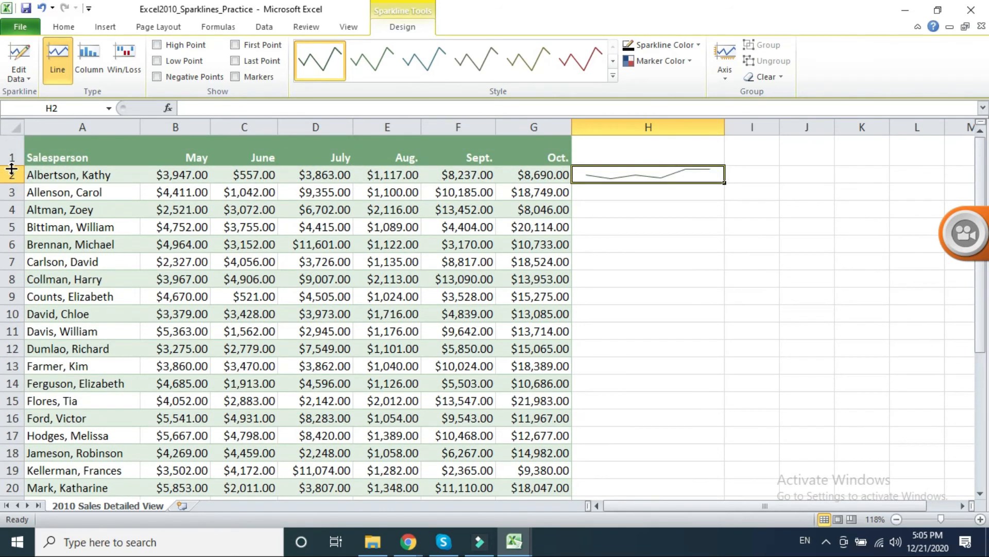
pyautogui.hotkey('ctrl', 'a')
pyautogui.click(12, 128)
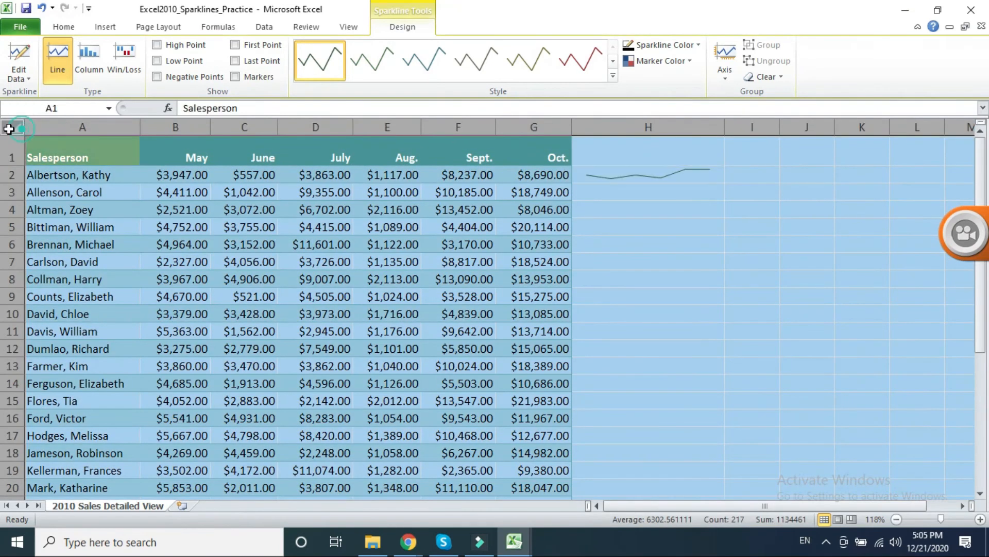
pyautogui.moveTo(6, 169); pyautogui.dragTo(6, 194)
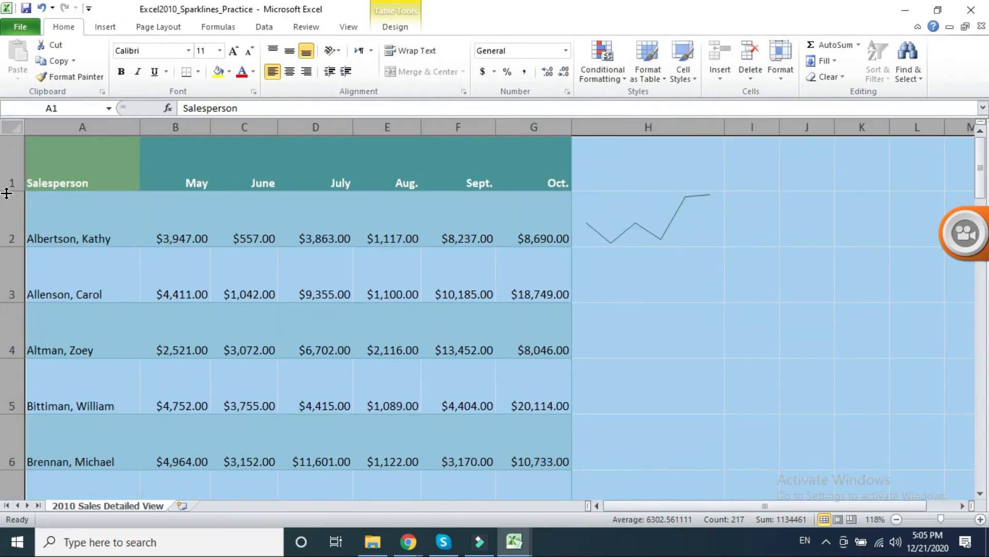
pyautogui.click(523, 288)
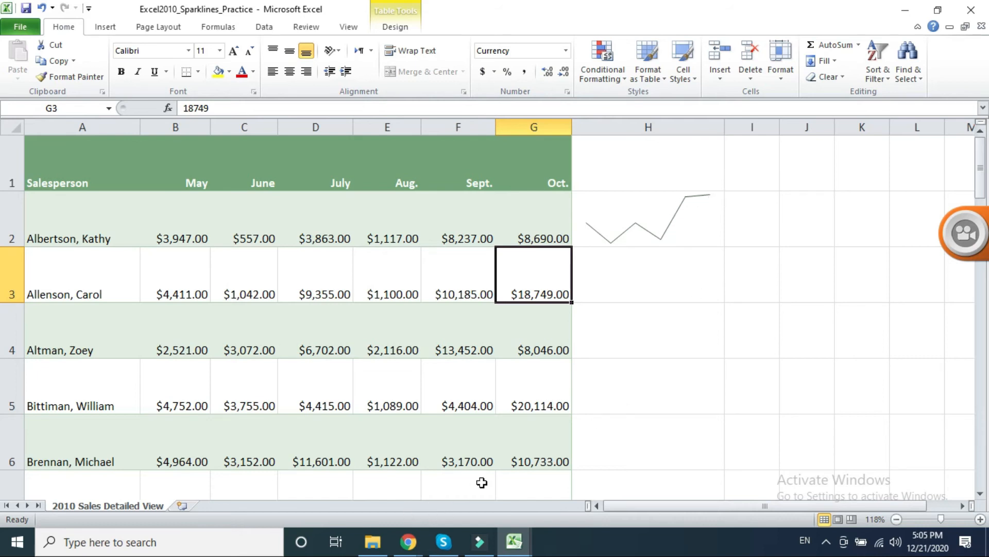
# Fill the line sparkline in H2 down column H through row 9
pyautogui.click(632, 229)
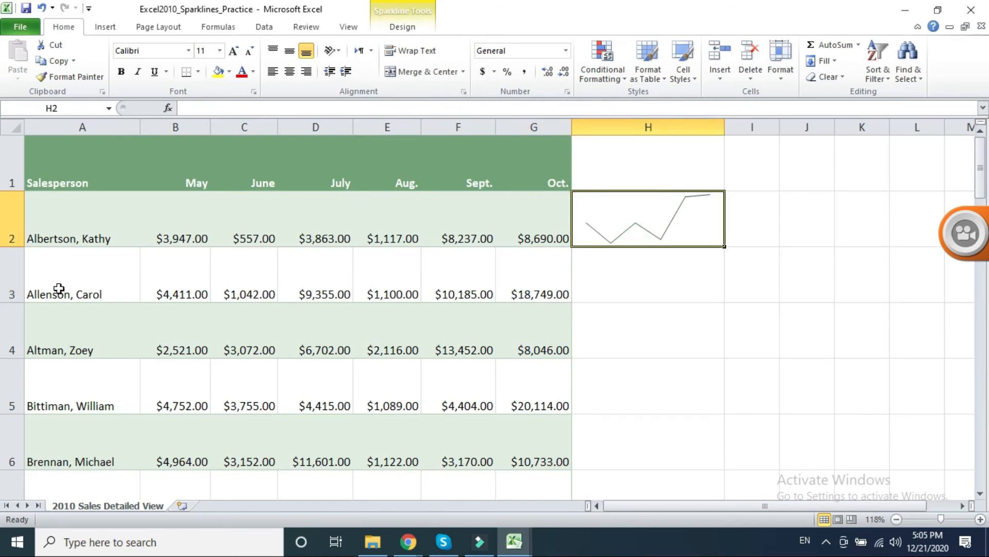
pyautogui.moveTo(724, 247); pyautogui.dragTo(732, 295)
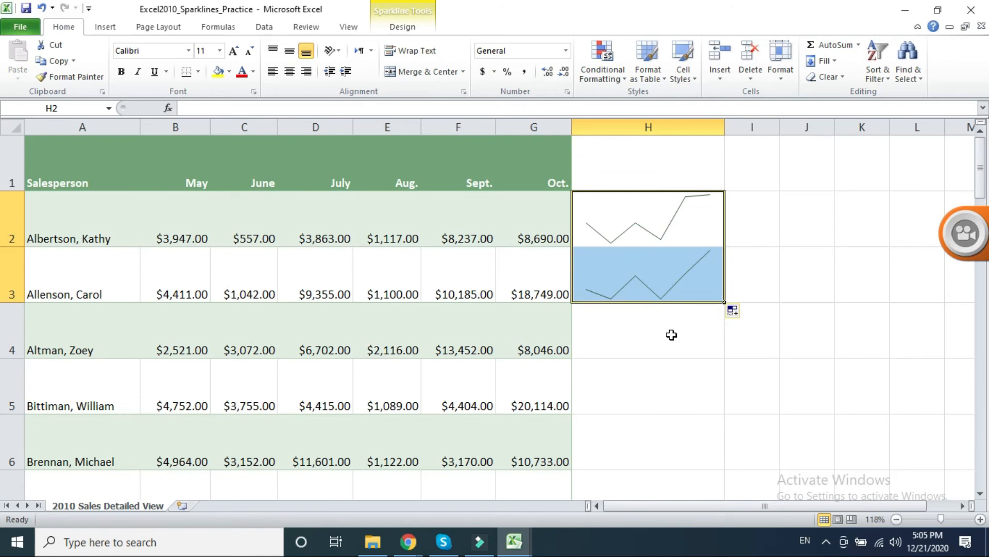
pyautogui.click(634, 287)
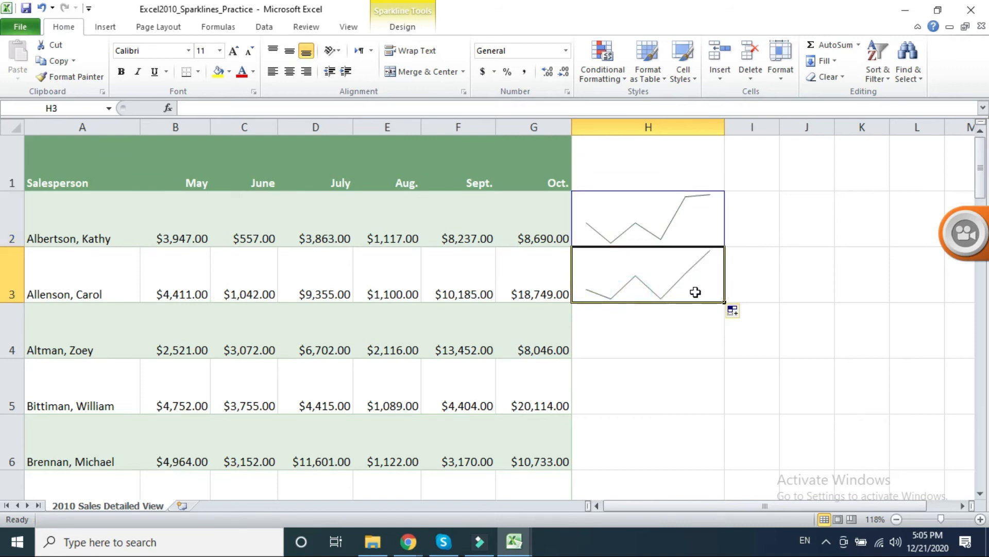
pyautogui.moveTo(723, 304); pyautogui.dragTo(706, 438)
pyautogui.scroll(-3, 678, 354)
pyautogui.scroll(1, 684, 343)
pyautogui.scroll(1, 684, 343)
pyautogui.click(726, 301)
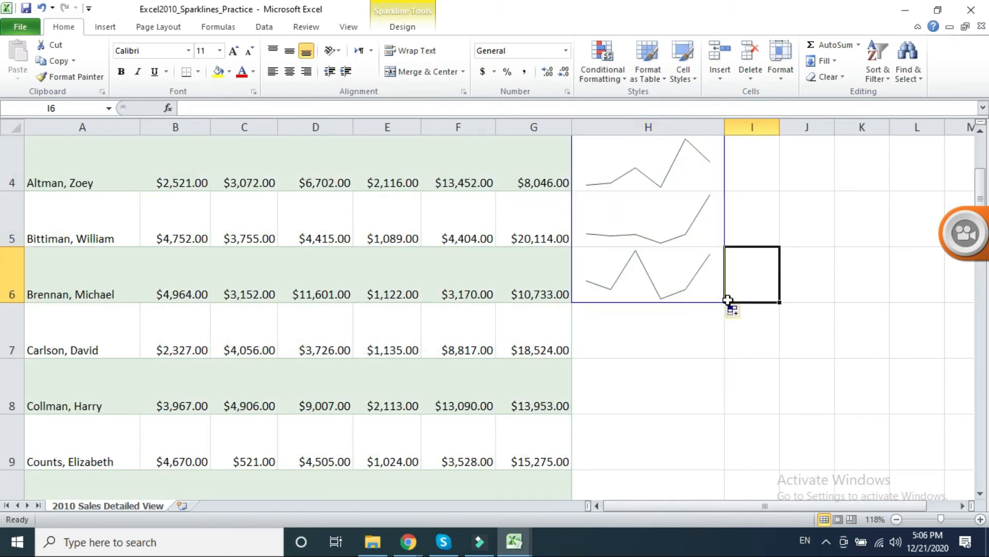
pyautogui.click(699, 298)
pyautogui.moveTo(726, 304); pyautogui.dragTo(704, 466)
pyautogui.scroll(-2, 680, 376)
pyautogui.scroll(1, 722, 236)
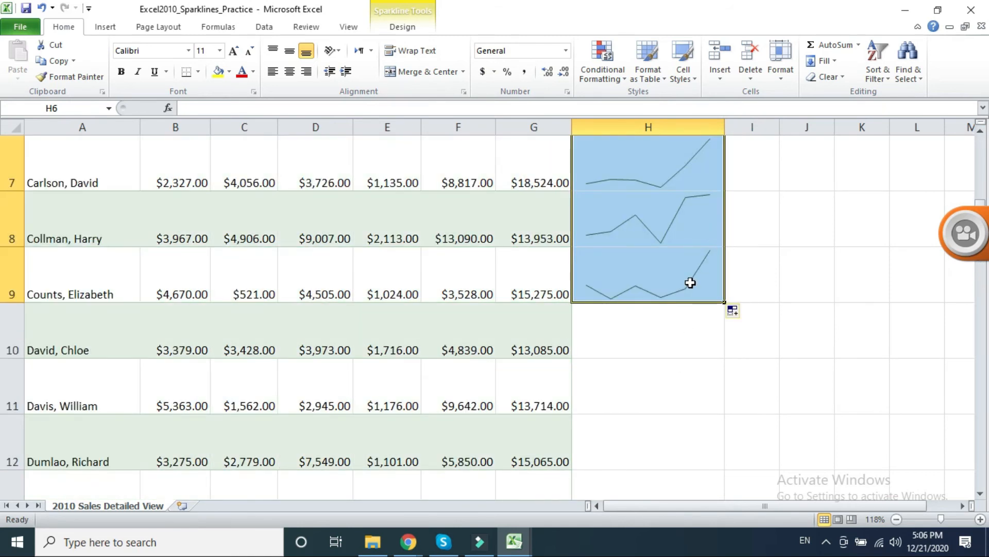
# Shrink all the sheet's rows together to a compact height that just fits one line of text
pyautogui.click(12, 127)
pyautogui.moveTo(9, 191); pyautogui.dragTo(8, 160)
pyautogui.scroll(2, 690, 315)
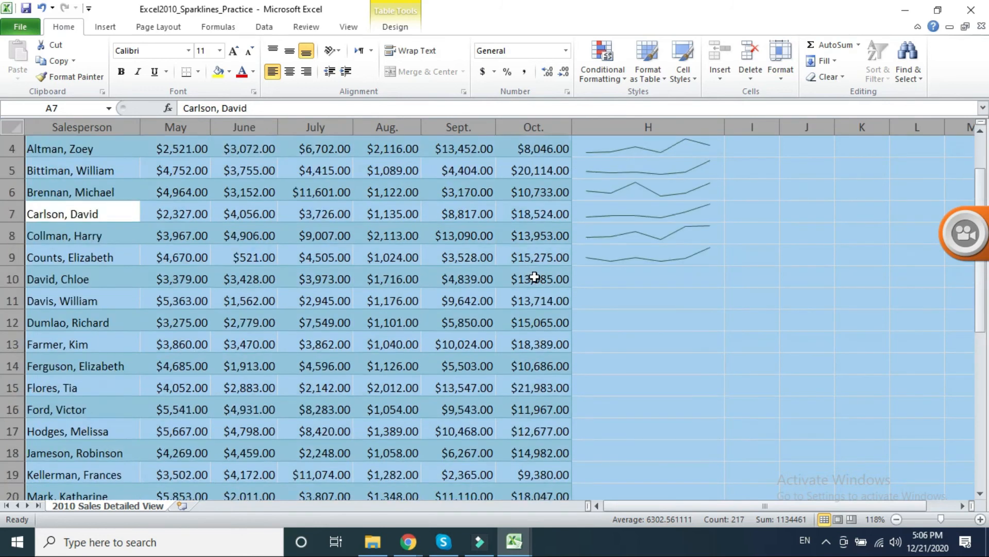
# Fill the sparkline in H9 down column H to the last salesperson in row 31
pyautogui.click(688, 311)
pyautogui.moveTo(720, 331); pyautogui.dragTo(721, 472)
pyautogui.scroll(-1, 683, 349)
pyautogui.scroll(-3, 684, 349)
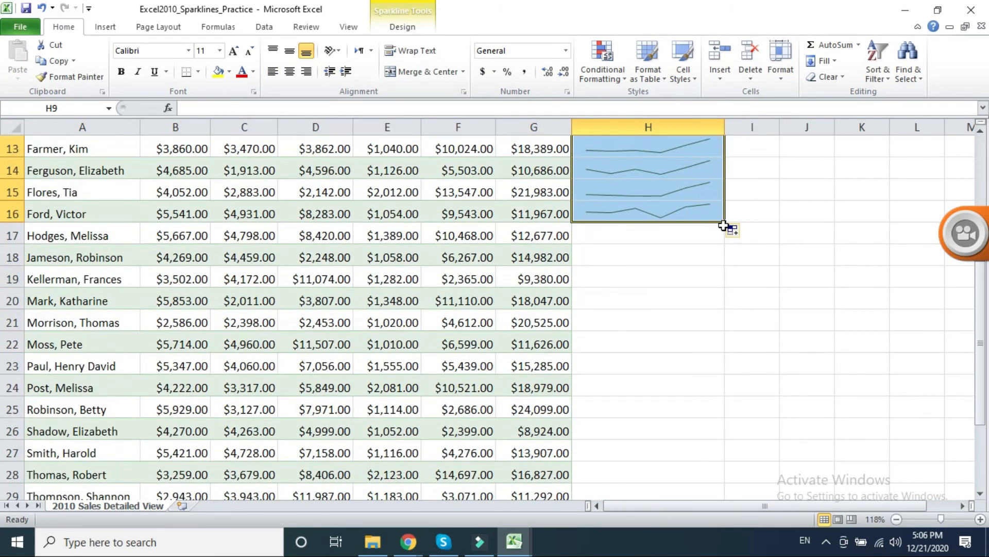
pyautogui.moveTo(727, 222); pyautogui.dragTo(662, 452)
pyautogui.scroll(-3, 665, 360)
pyautogui.moveTo(718, 269); pyautogui.dragTo(711, 356)
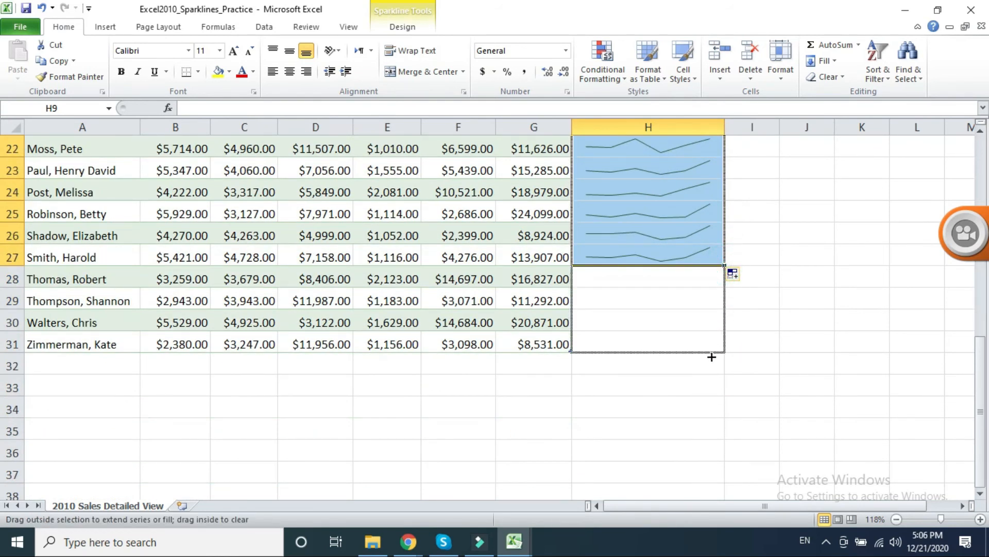
# Examine the sales trends shown by the individual sparklines in H2 to H8
pyautogui.scroll(7, 625, 384)
pyautogui.click(641, 278)
pyautogui.click(629, 172)
pyautogui.click(681, 199)
pyautogui.click(672, 229)
pyautogui.click(670, 214)
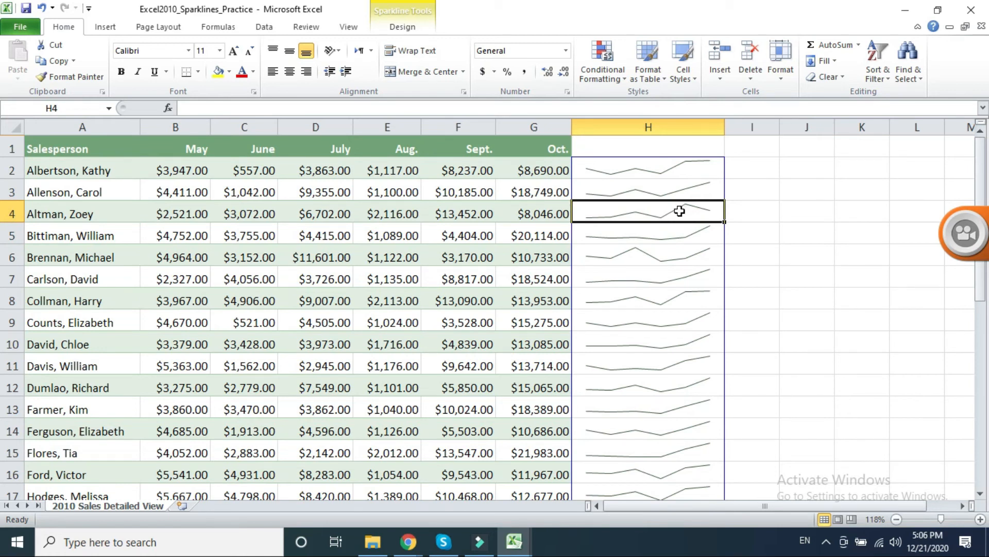
pyautogui.click(669, 256)
pyautogui.click(685, 300)
pyautogui.click(692, 279)
pyautogui.click(690, 298)
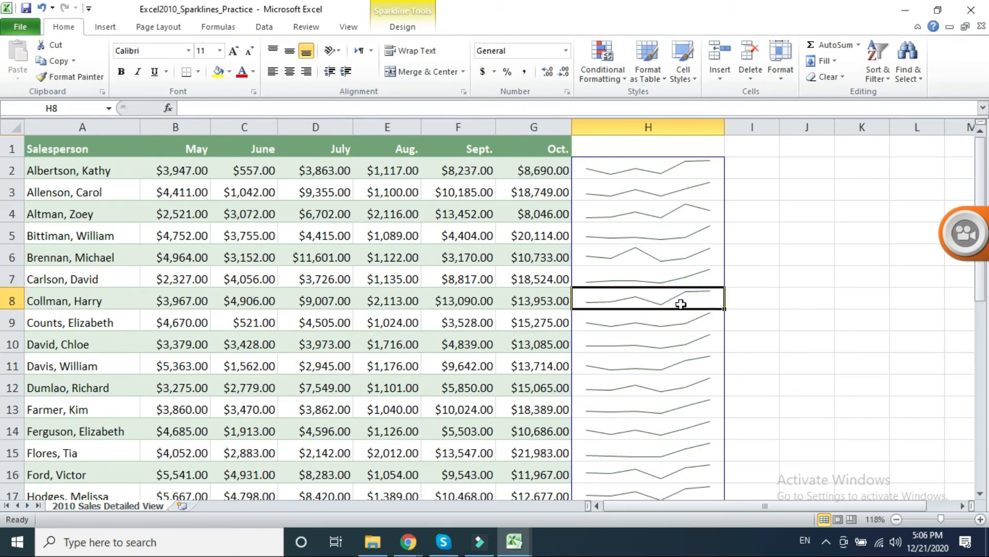
# Show markers on every data point of the sparkline group in column H
pyautogui.click(682, 164)
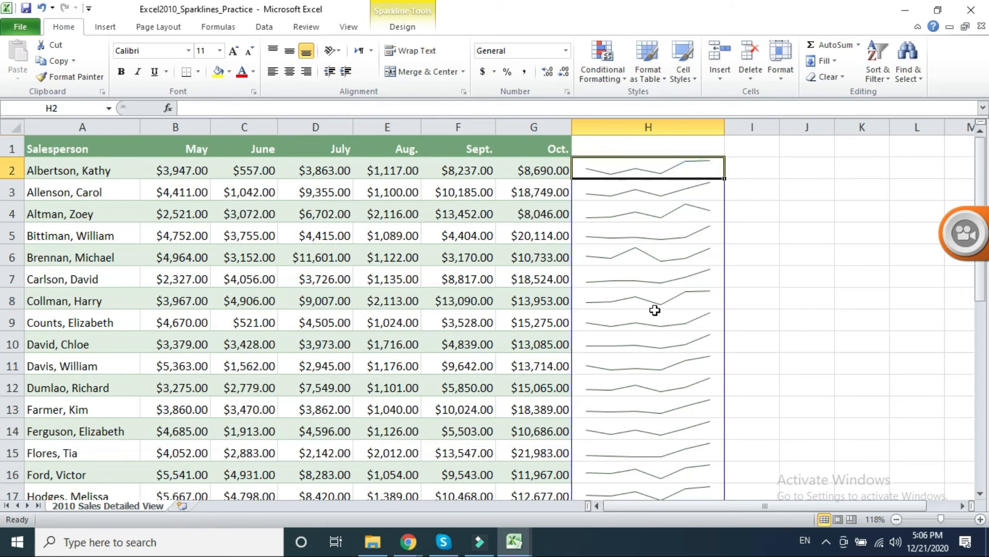
pyautogui.click(401, 27)
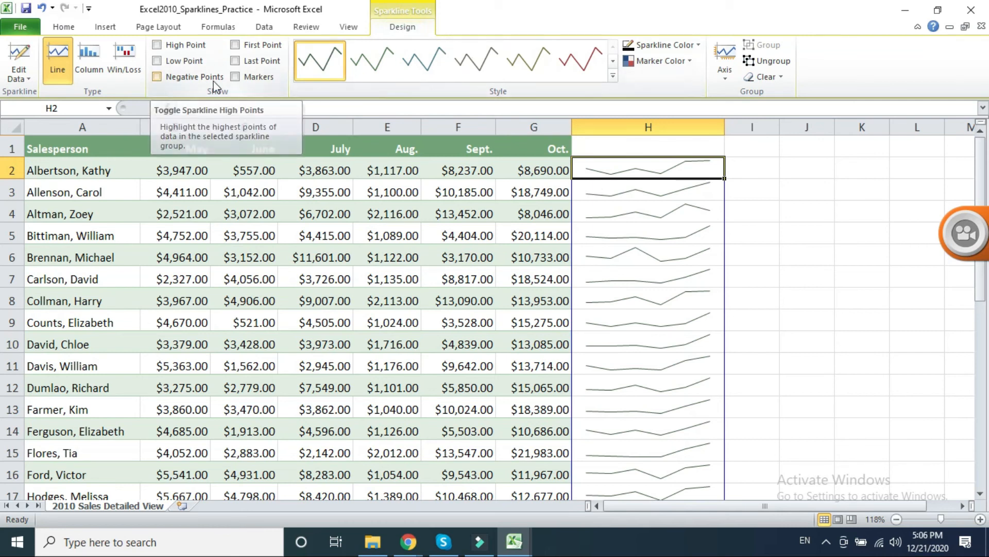
pyautogui.click(235, 77)
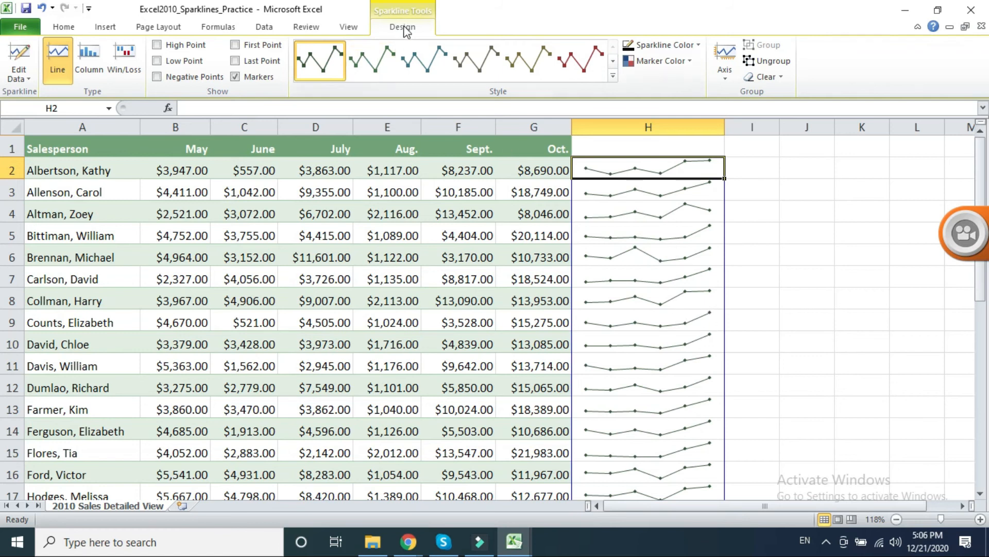
# Compare the May to October sales in rows 2 and 3 with their sparklines
pyautogui.click(715, 160)
pyautogui.moveTo(180, 166); pyautogui.dragTo(527, 167)
pyautogui.moveTo(178, 190); pyautogui.dragTo(518, 189)
pyautogui.click(527, 167)
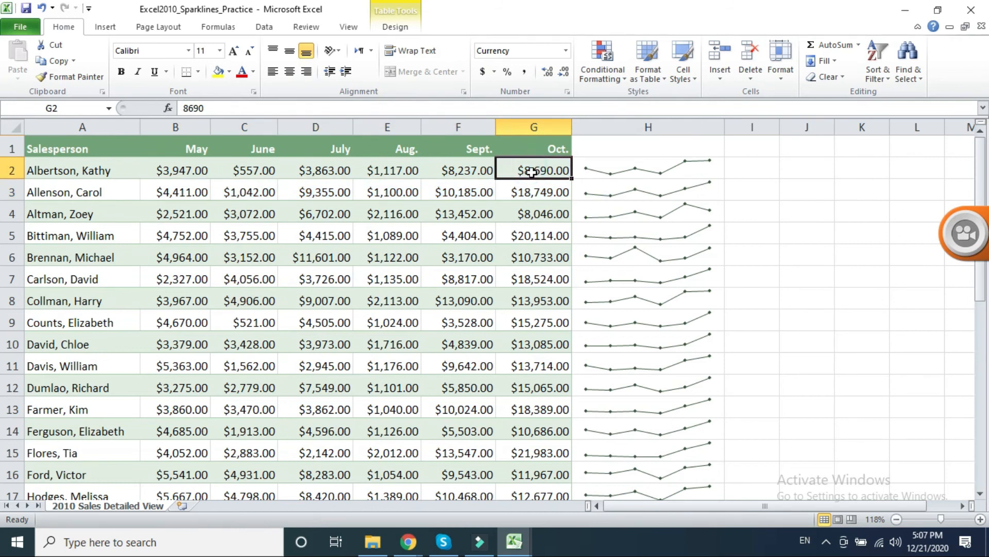
# Set the sparklines' vertical axis minimum and maximum values to Same for All Sparklines
pyautogui.click(655, 178)
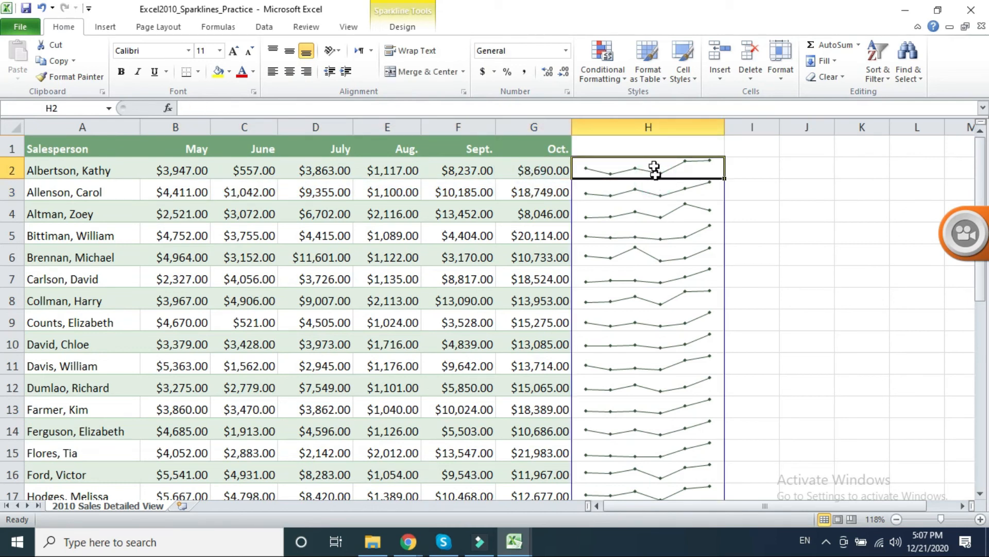
pyautogui.click(401, 27)
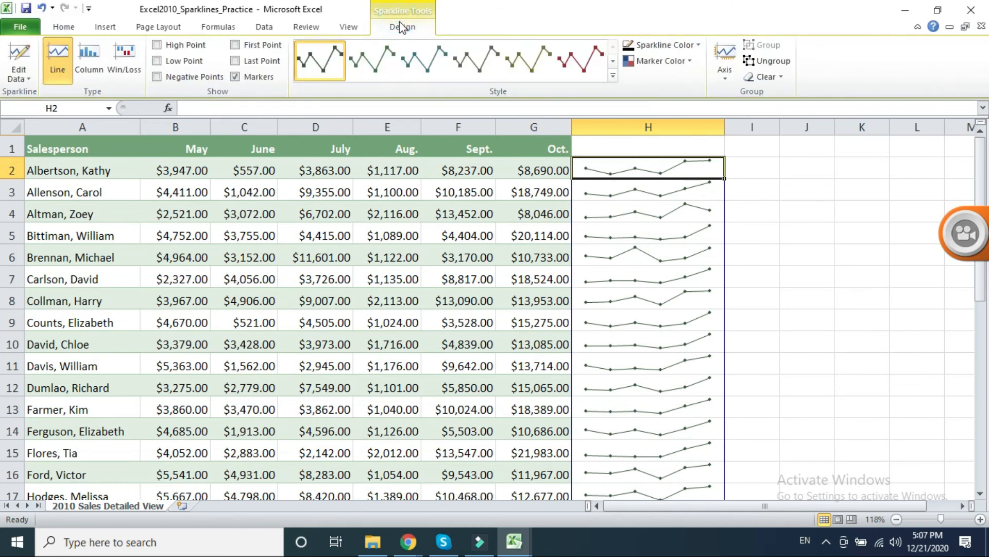
pyautogui.click(725, 78)
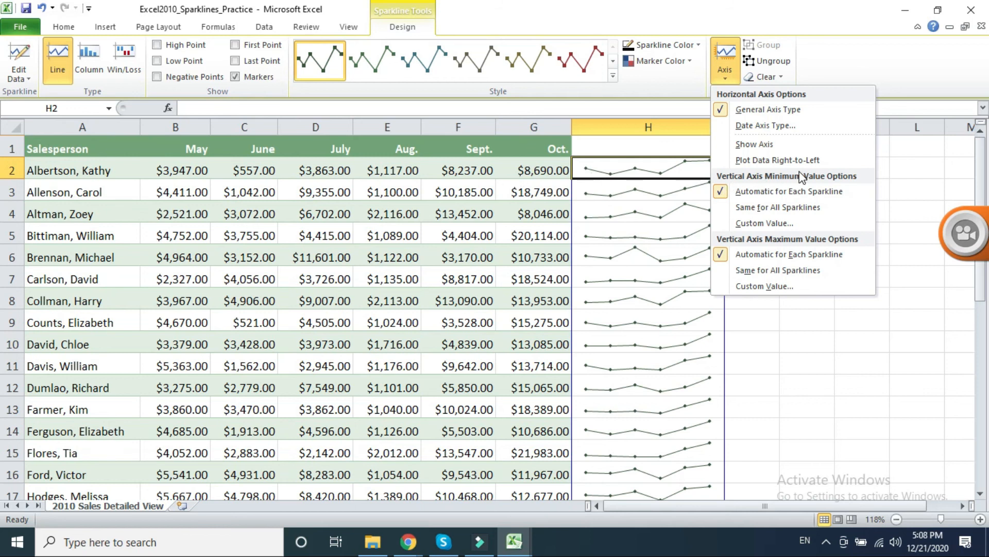
pyautogui.click(757, 208)
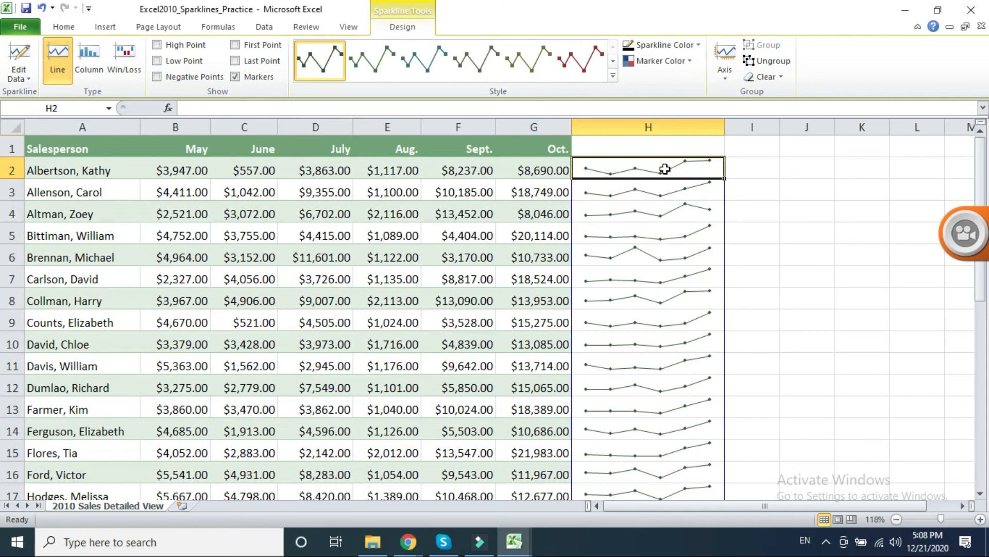
pyautogui.click(724, 77)
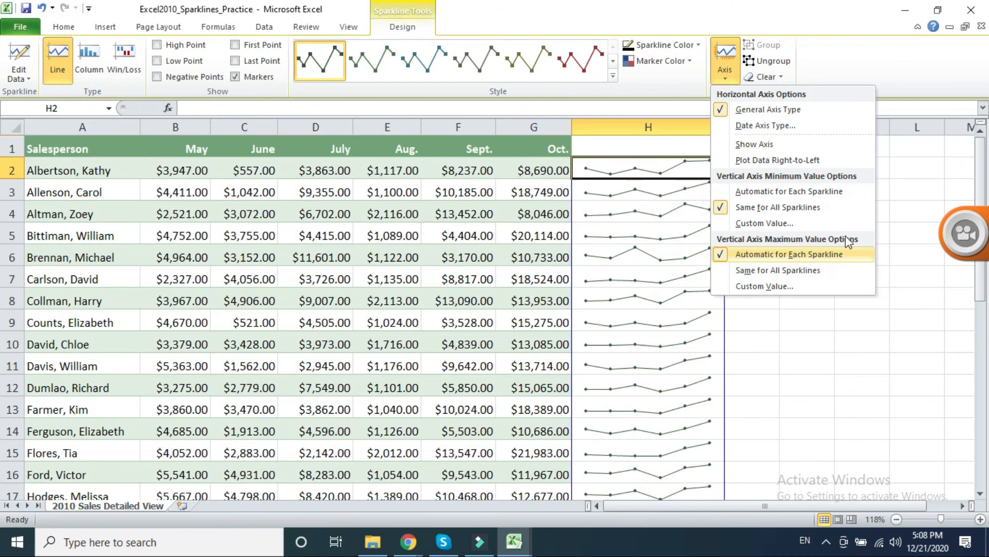
pyautogui.click(777, 271)
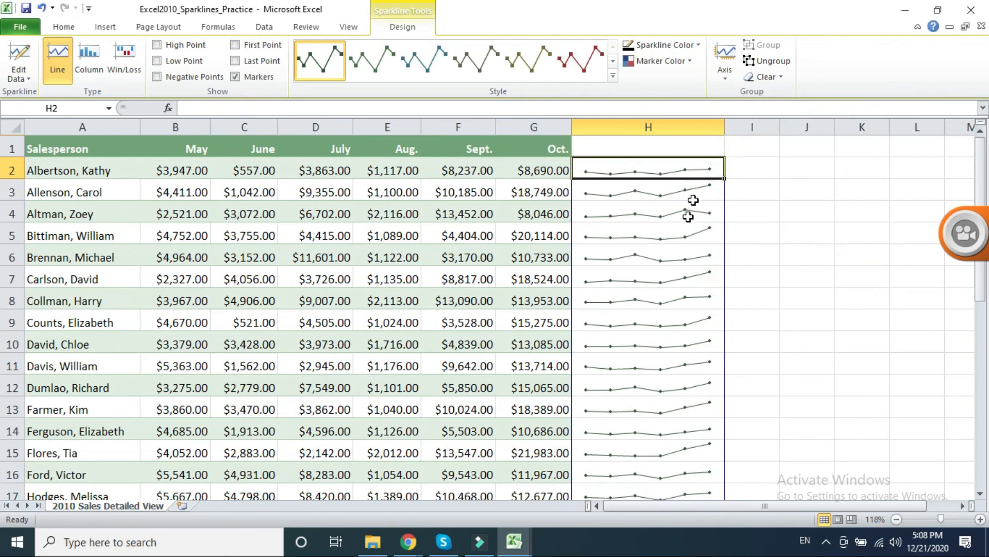
# Examine the sparklines down to row 31 and compare their heights on the shared axis scale with the October sales
pyautogui.scroll(-6, 674, 352)
pyautogui.scroll(6, 672, 353)
pyautogui.click(702, 191)
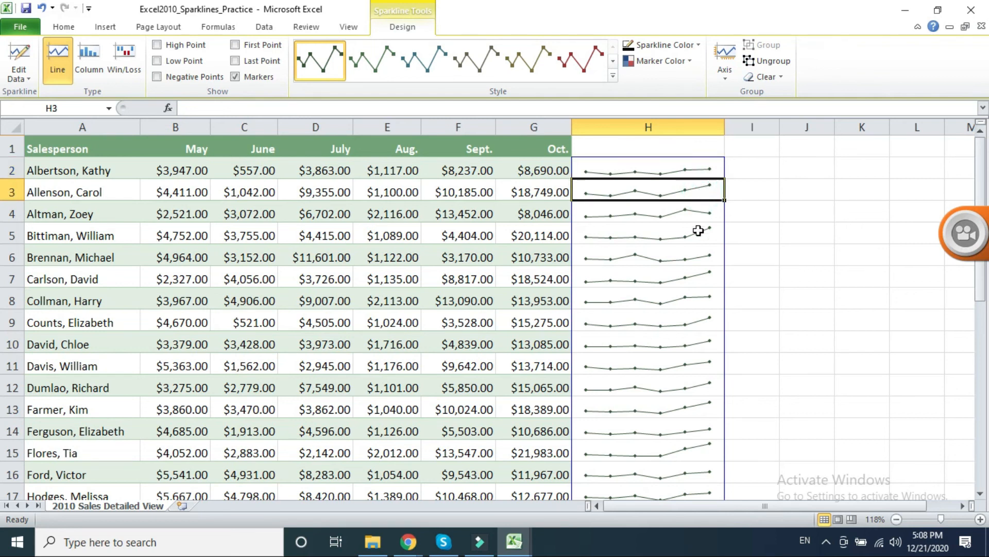
pyautogui.scroll(-1, 683, 359)
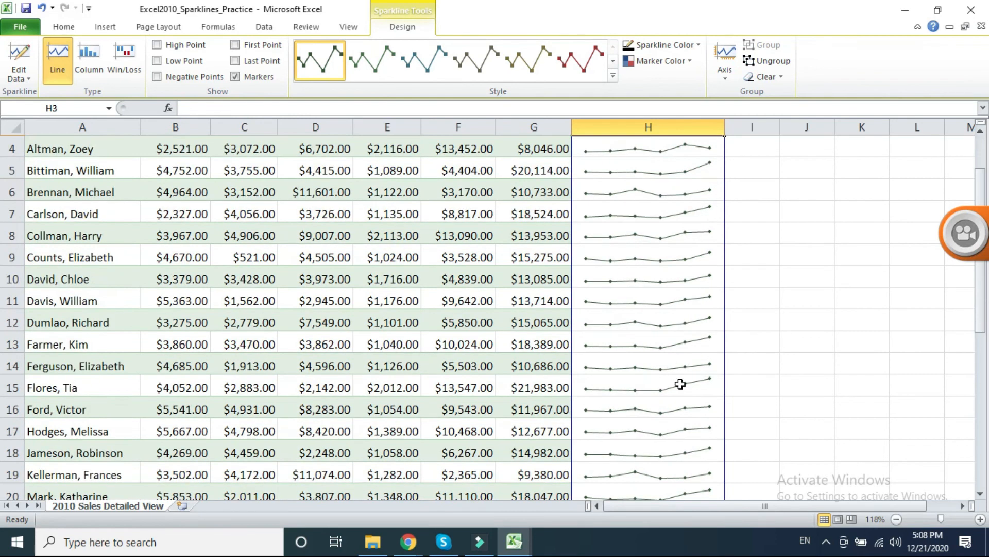
pyautogui.click(693, 382)
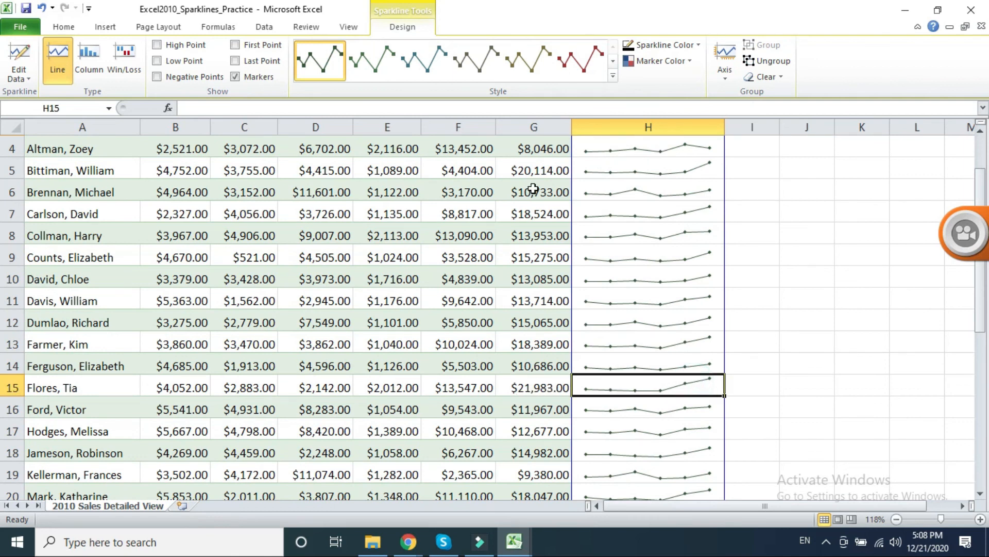
pyautogui.scroll(1, 536, 151)
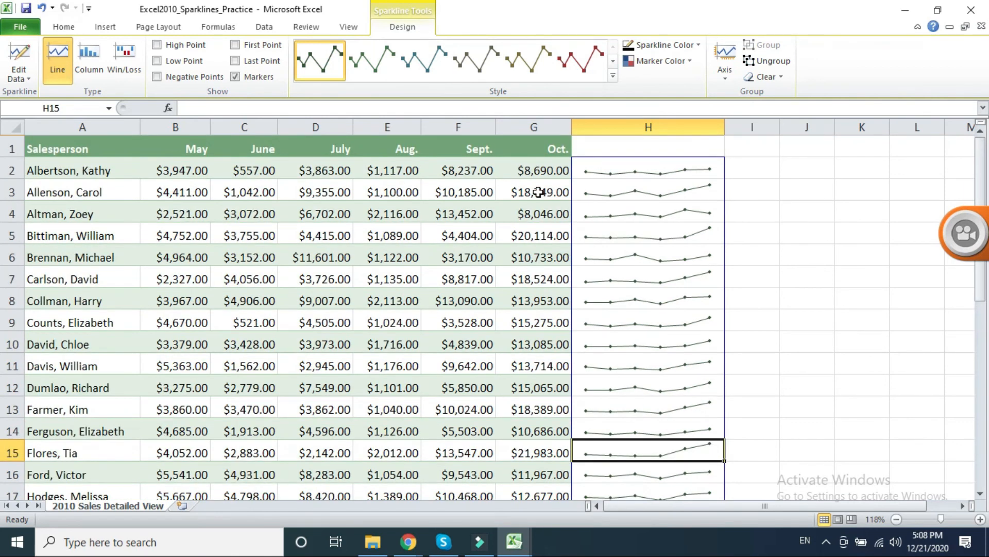
pyautogui.scroll(-3, 539, 192)
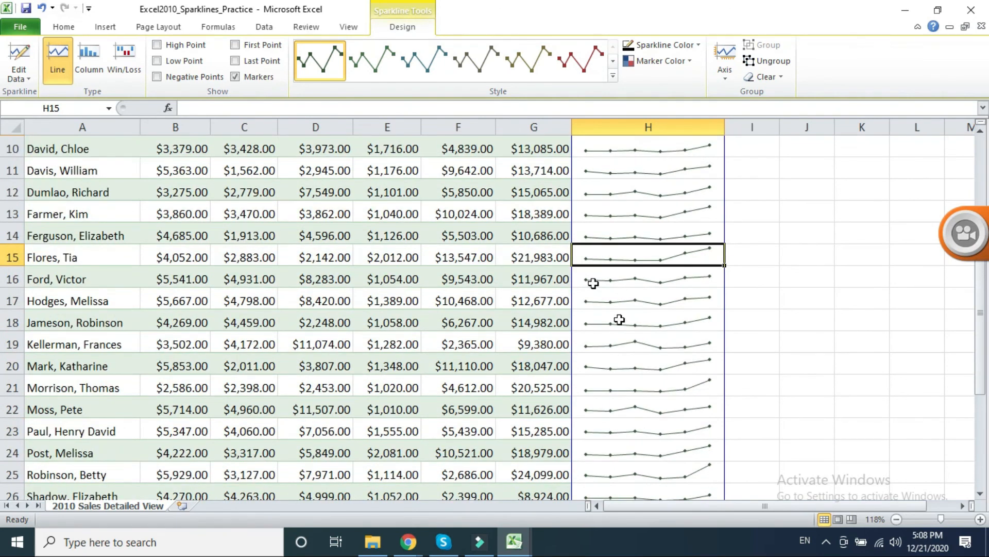
pyautogui.click(652, 389)
pyautogui.scroll(-1, 651, 452)
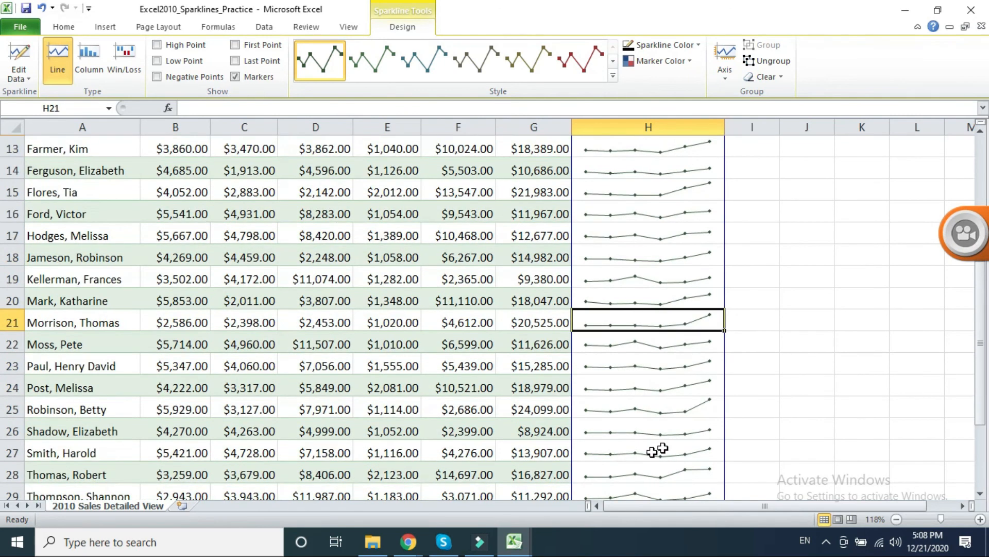
pyautogui.click(679, 412)
pyautogui.scroll(-2, 652, 446)
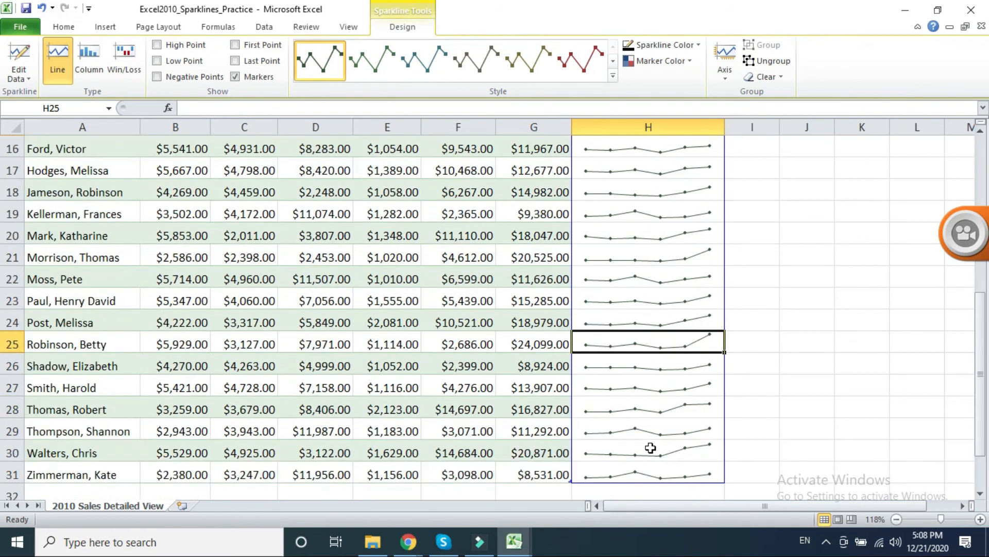
pyautogui.scroll(6, 650, 448)
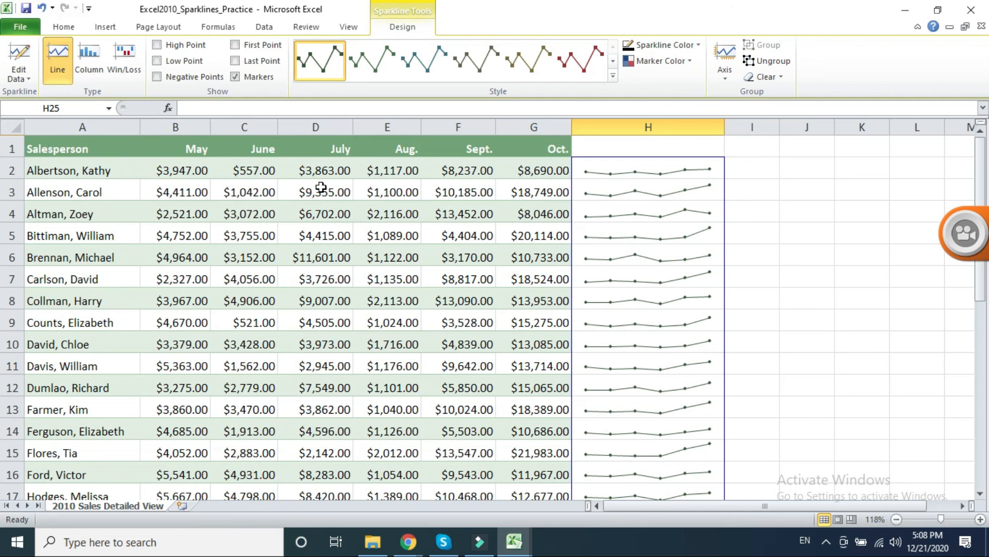
# Apply the olive style to the sparklines, and highlight only their high and first points instead of all markers
pyautogui.click(580, 58)
pyautogui.click(518, 56)
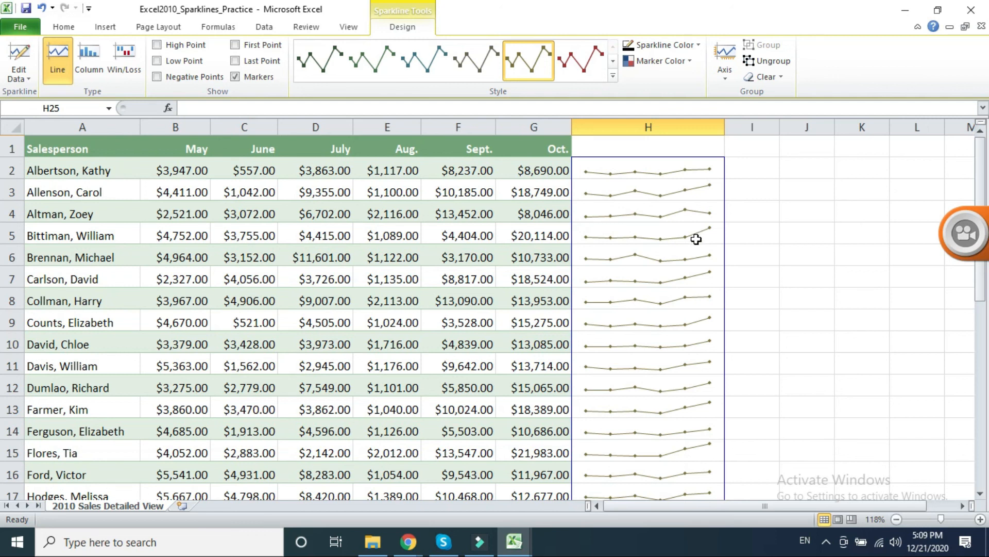
pyautogui.click(234, 45)
pyautogui.click(235, 45)
pyautogui.click(234, 77)
pyautogui.click(235, 45)
# Try the red sparkline style, and switch the sparklines to the dark green style, first in the gallery
pyautogui.click(585, 67)
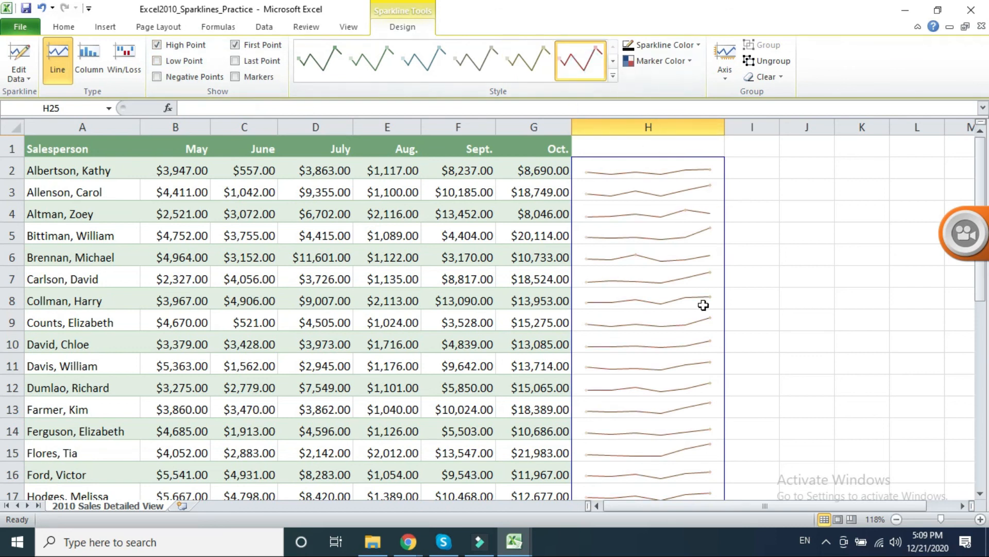
pyautogui.click(319, 61)
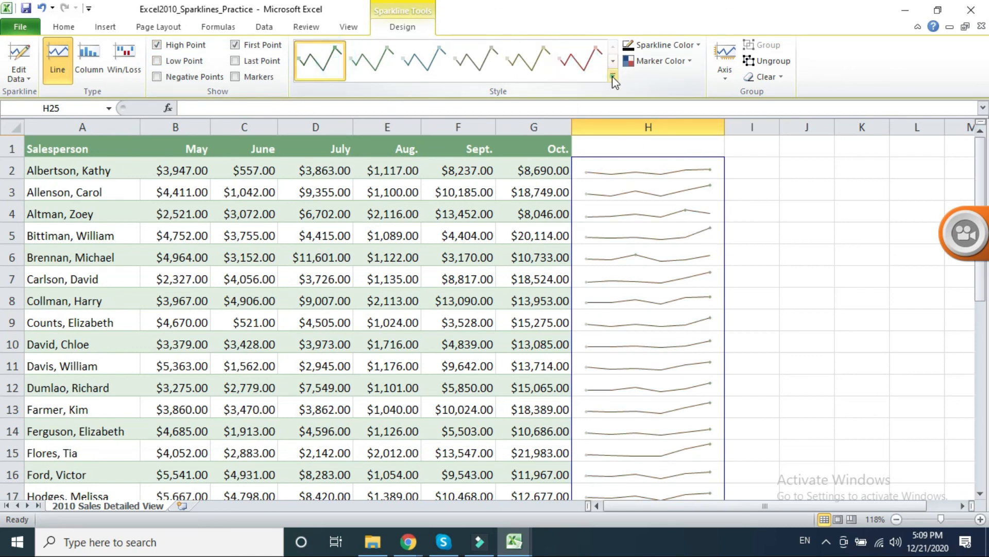
pyautogui.click(613, 76)
# Color the sparklines' markers black, and convert the whole group to column sparklines
pyautogui.click(689, 61)
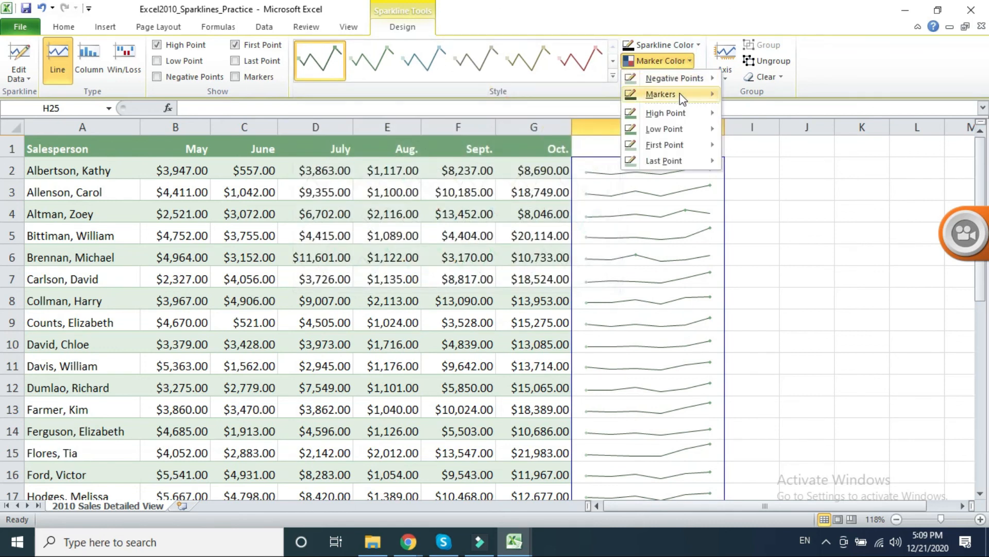
pyautogui.moveTo(681, 95)
pyautogui.click(741, 108)
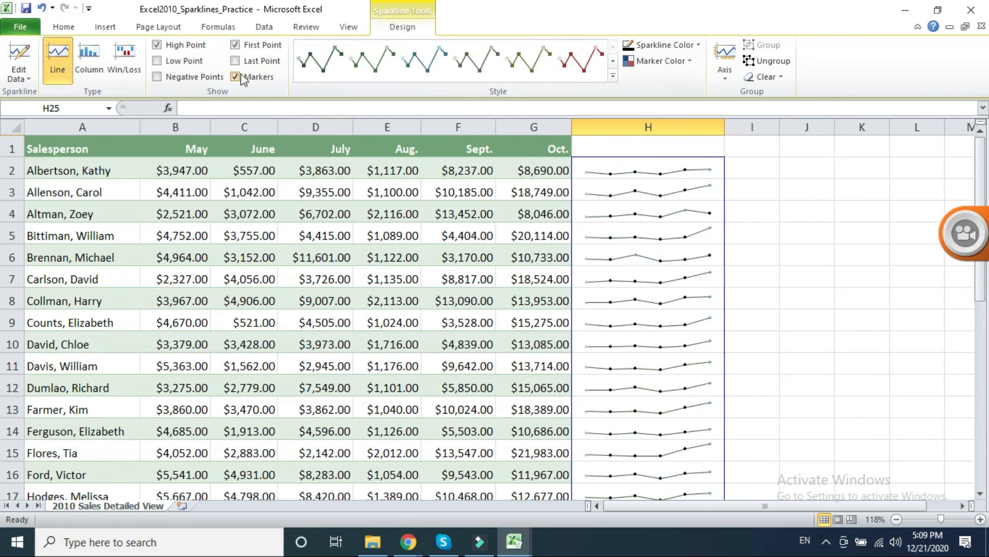
pyautogui.click(89, 65)
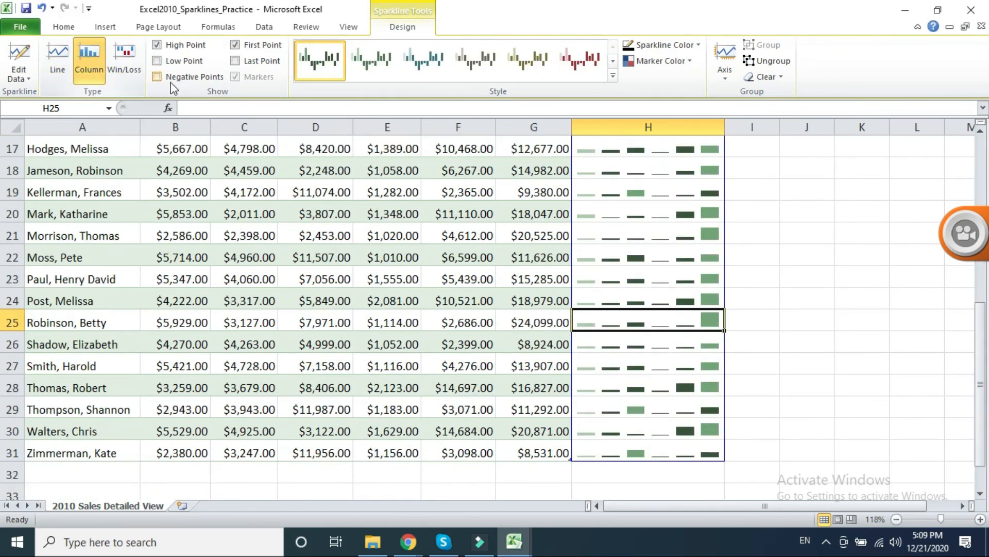
pyautogui.scroll(6, 636, 180)
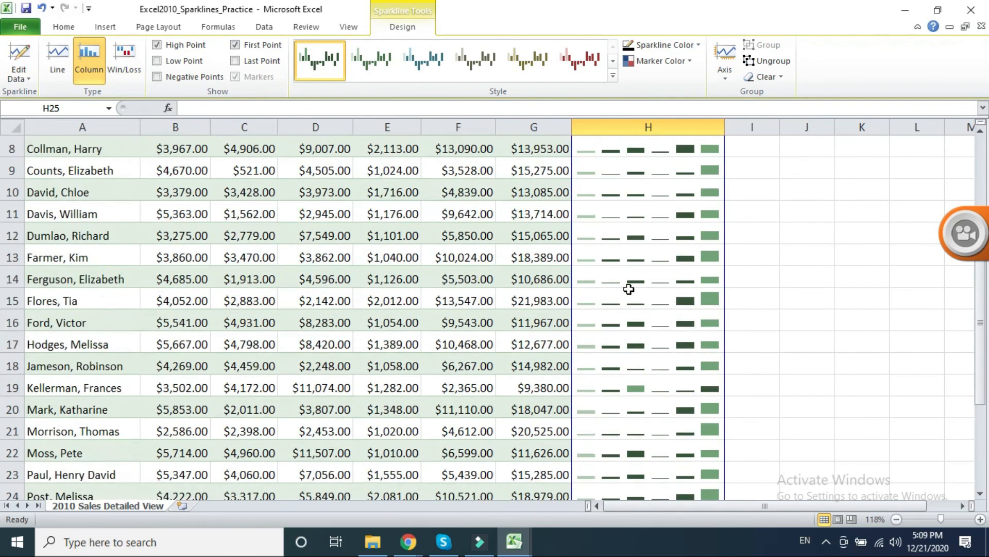
# Convert the sparkline group to Win/Loss, and set the September sales in cell F2 to -6000
pyautogui.click(125, 70)
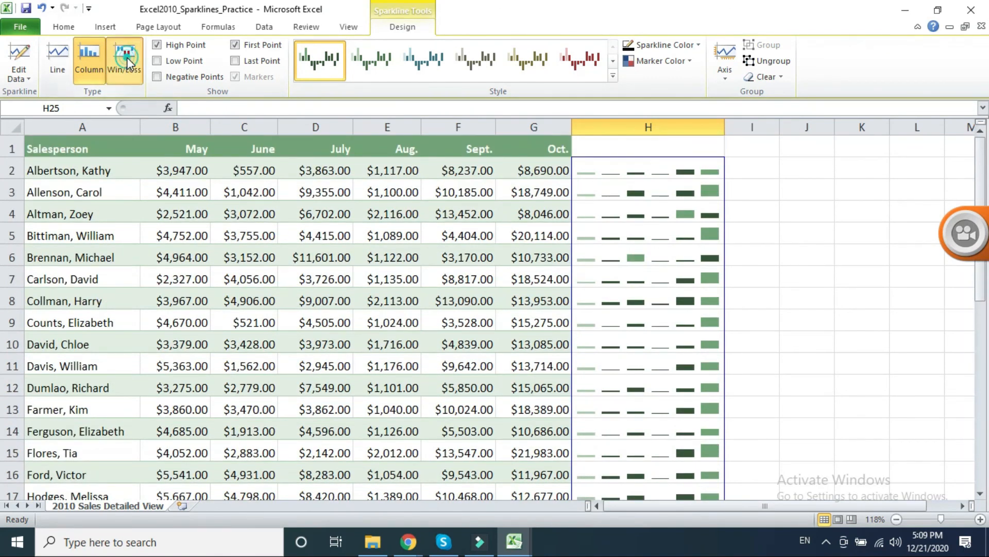
pyautogui.scroll(5, 700, 346)
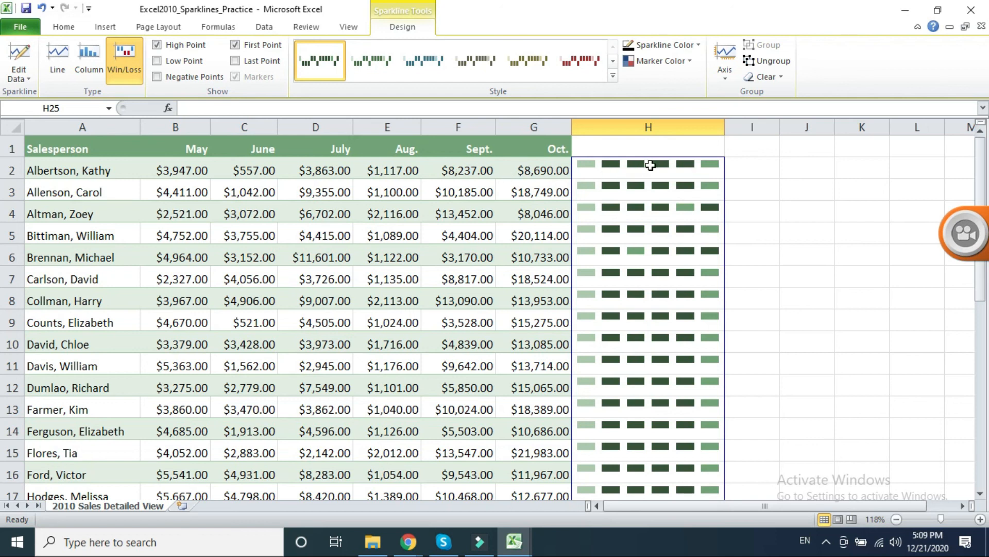
pyautogui.click(461, 168)
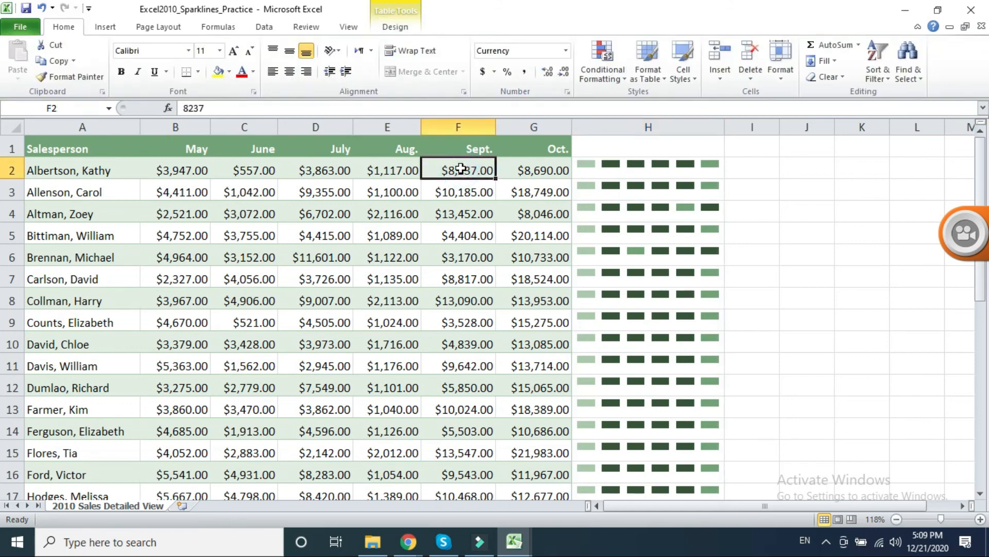
pyautogui.write('-6000')
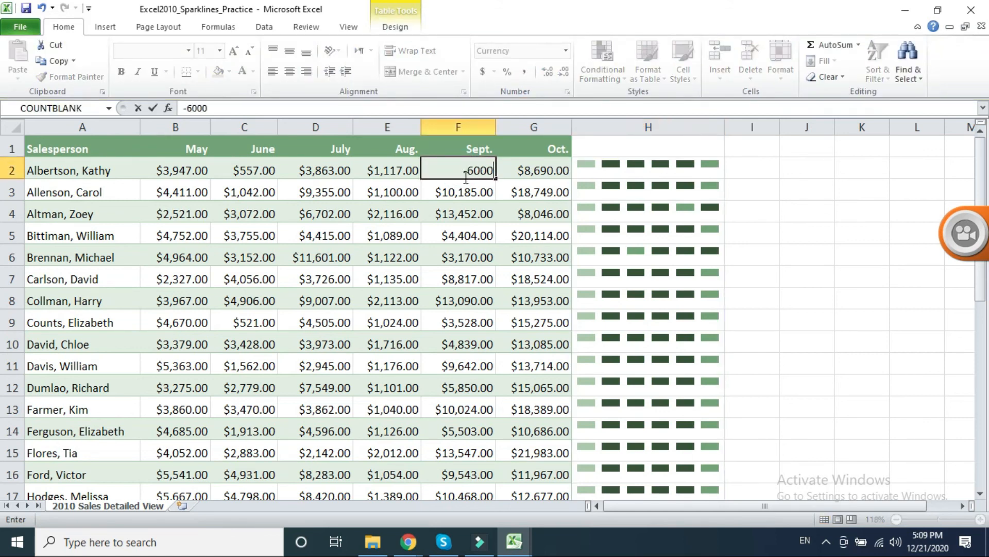
pyautogui.click(465, 192)
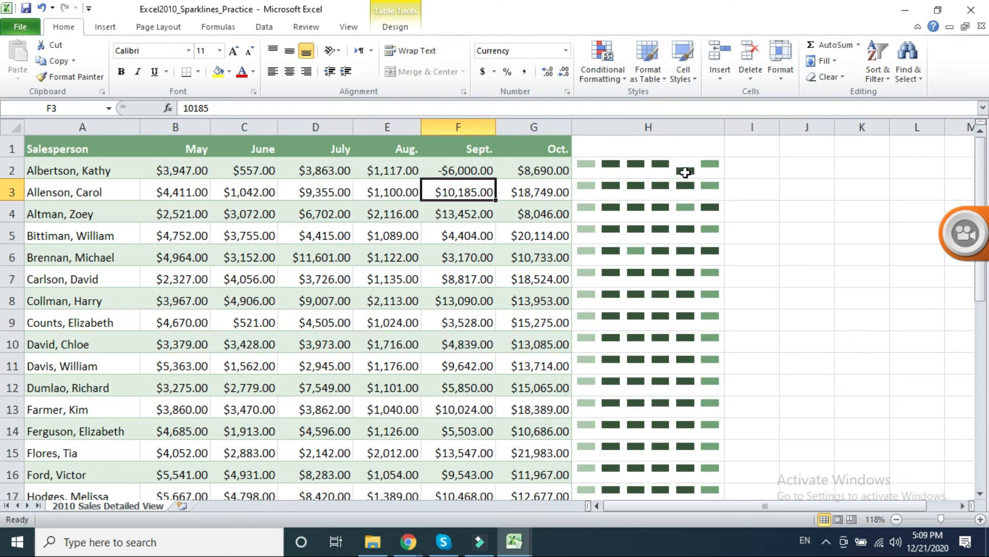
pyautogui.click(459, 170)
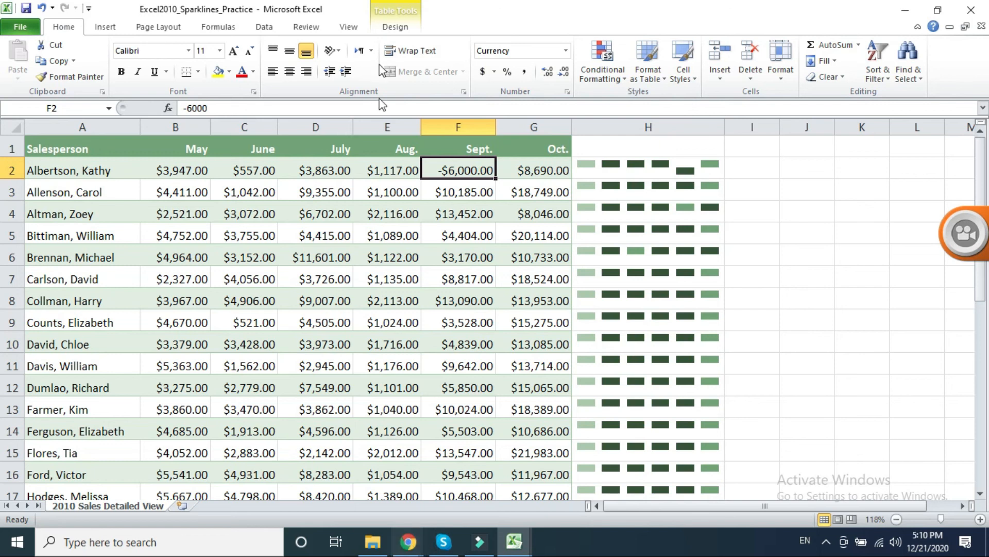
pyautogui.click(391, 29)
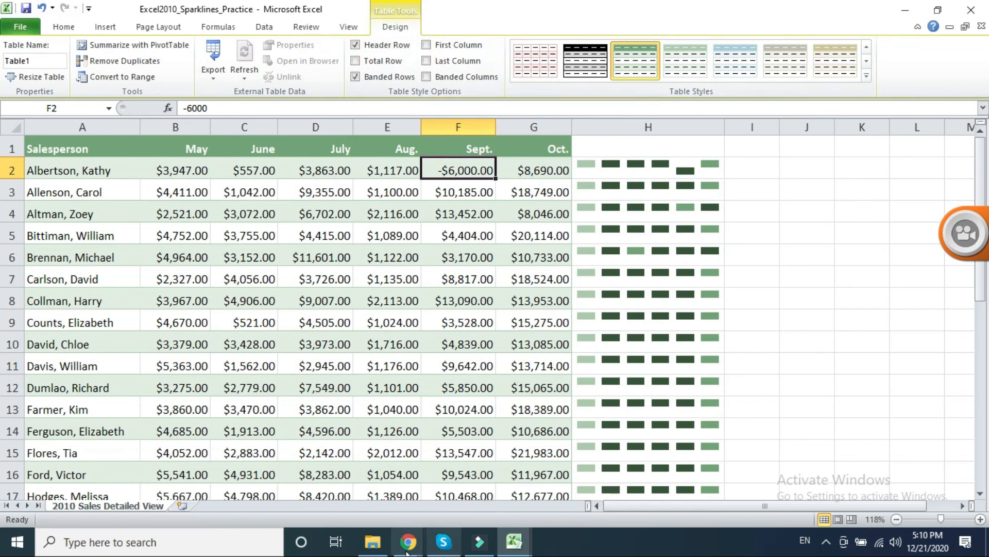
# Switch to the lecture PDF in Chrome and review the slides on sparkline types, creation, points, style, type changes and display range
pyautogui.moveTo(408, 541)
pyautogui.click(515, 472)
pyautogui.scroll(-7, 501, 363)
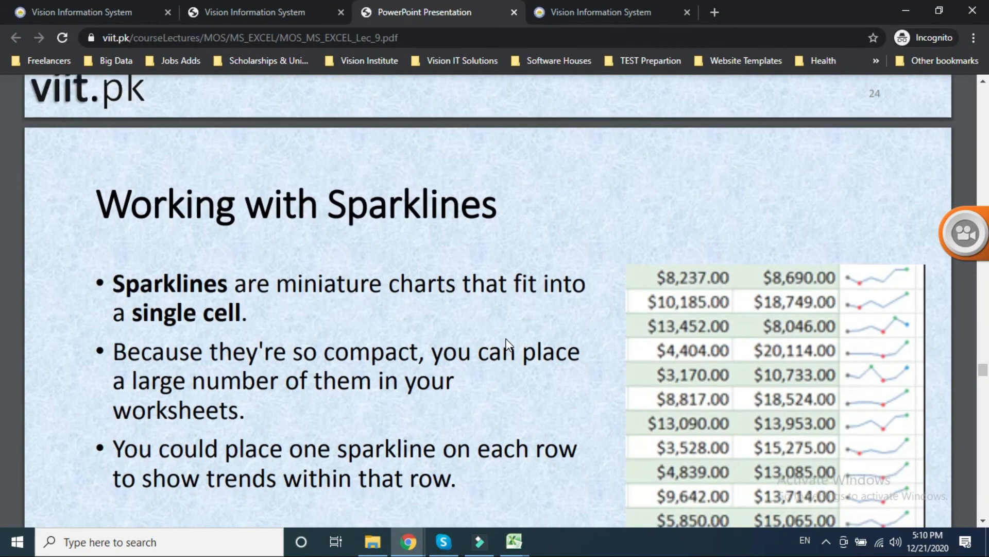
pyautogui.scroll(-17, 509, 344)
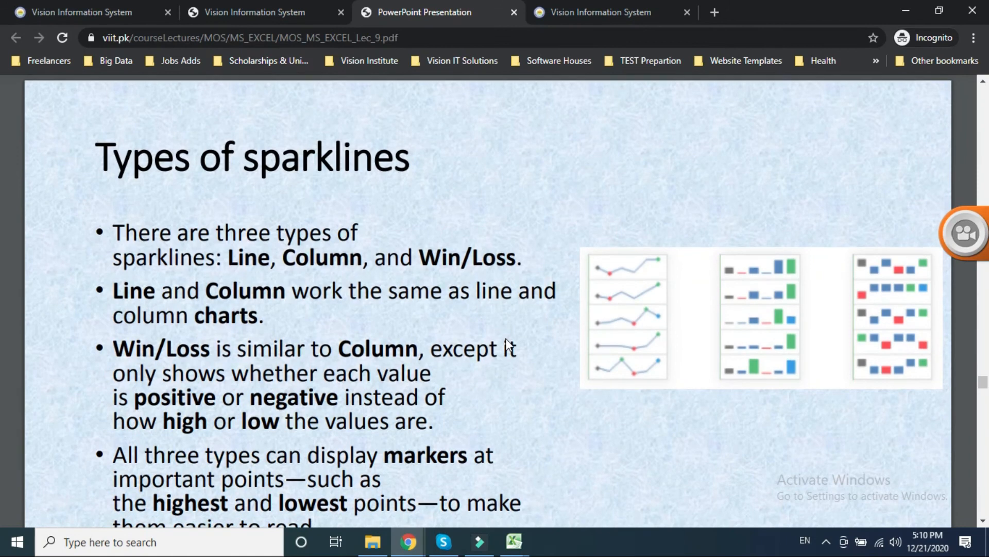
pyautogui.scroll(-12, 509, 345)
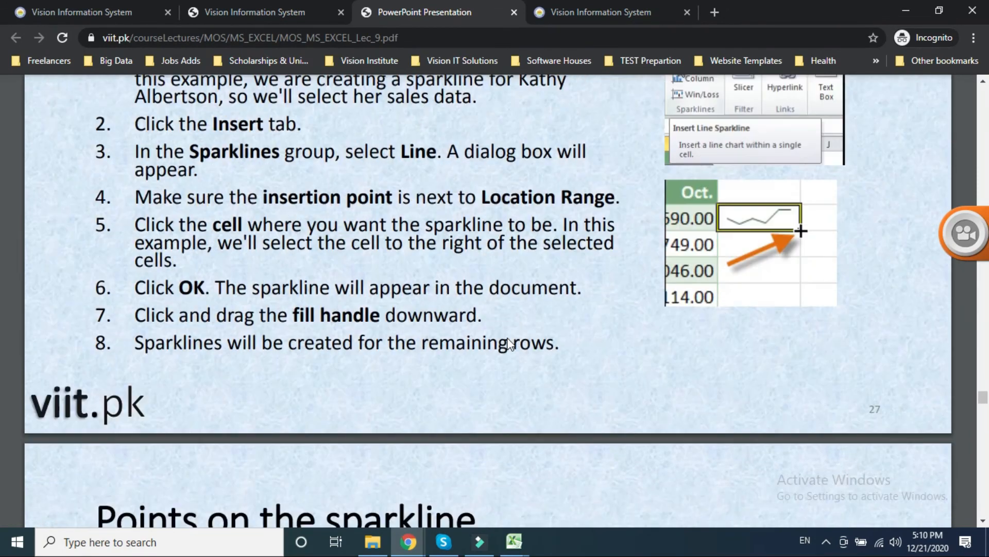
pyautogui.scroll(-13, 509, 344)
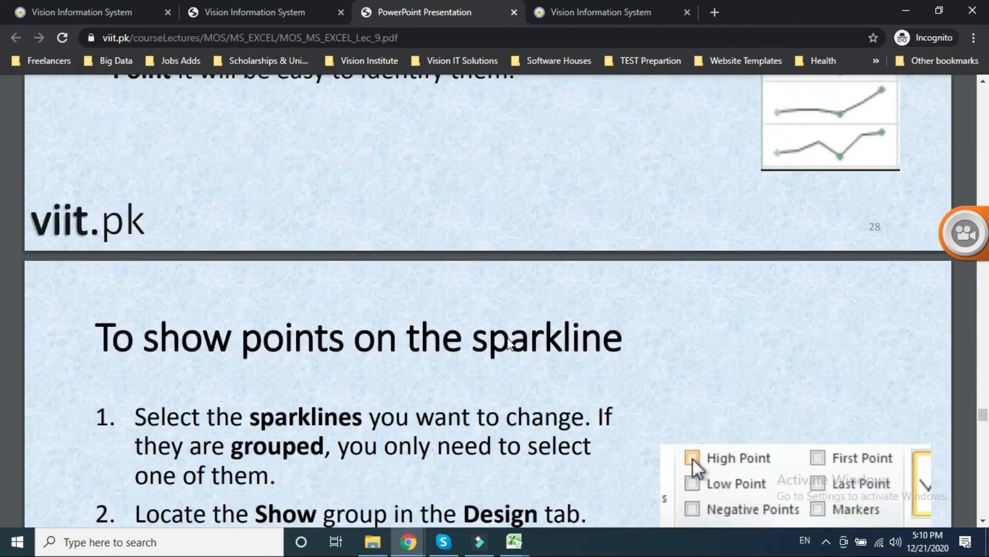
pyautogui.scroll(-10, 510, 343)
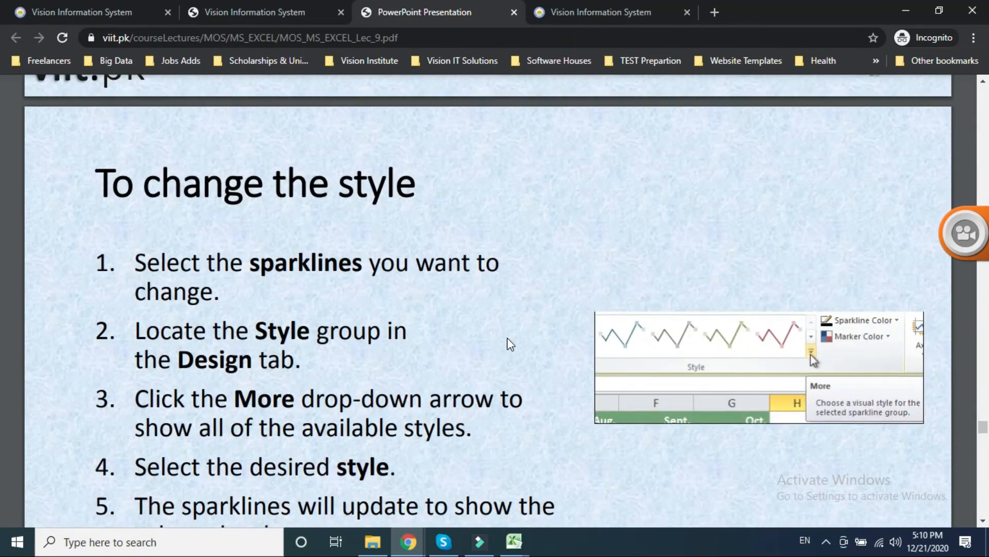
pyautogui.scroll(3, 510, 344)
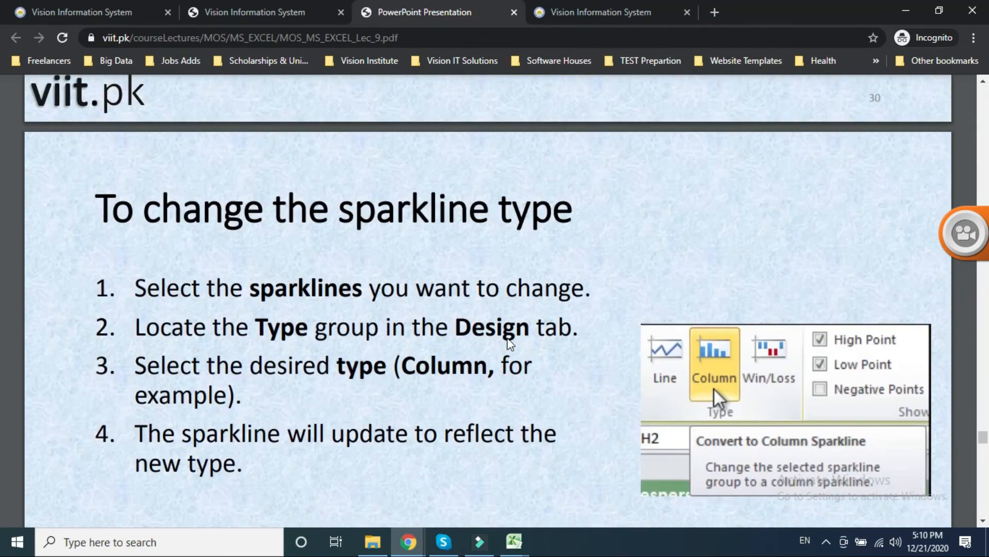
pyautogui.scroll(-10, 510, 343)
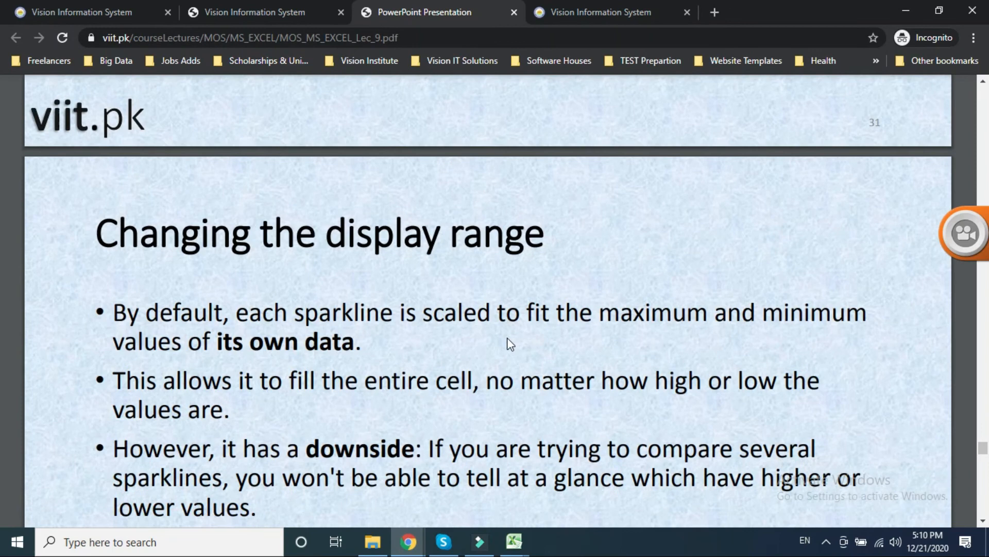
pyautogui.scroll(-10, 510, 343)
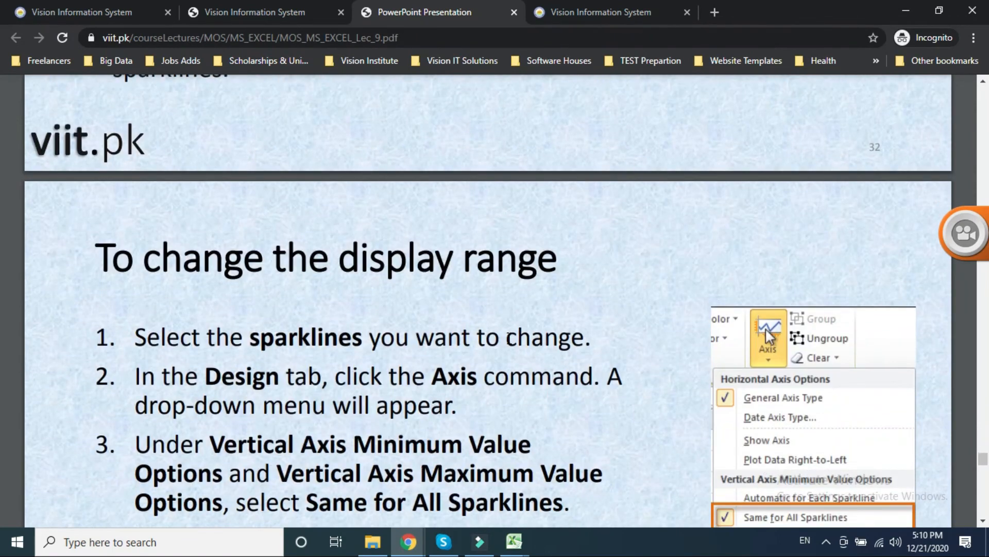
pyautogui.scroll(-3, 509, 338)
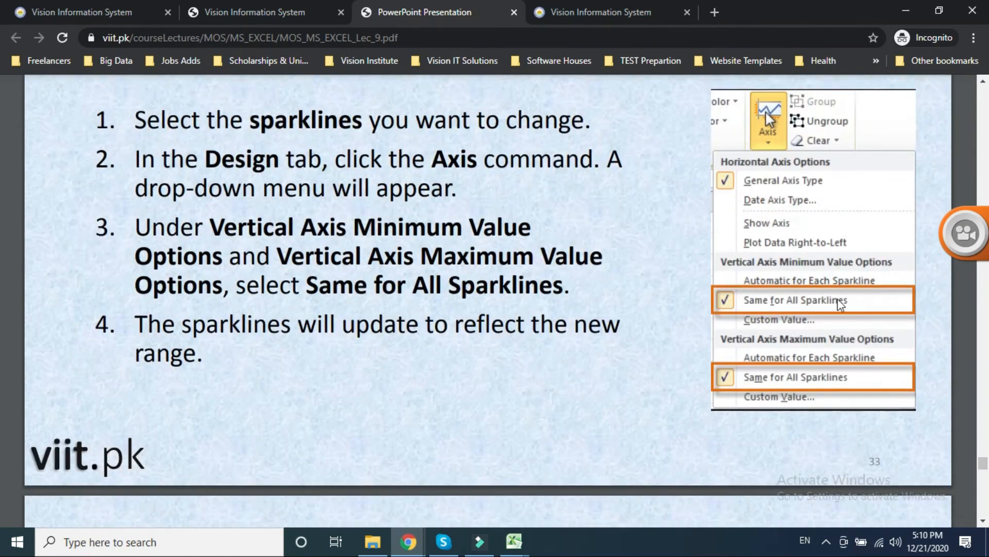
# Read the Task-9.1 chart exercise and the Task-9.2 sparkline exercise in the lecture PDF
pyautogui.scroll(-10, 625, 372)
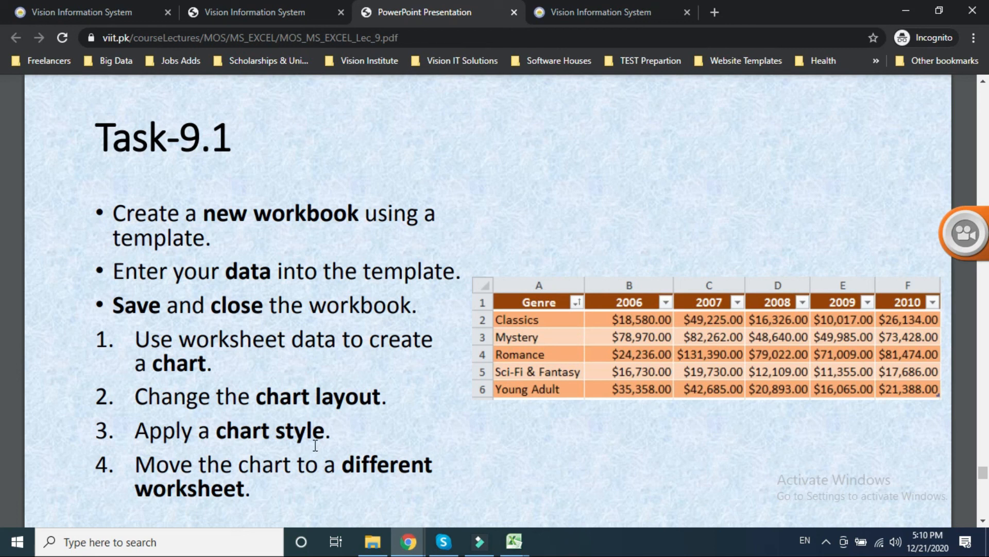
pyautogui.scroll(-10, 379, 336)
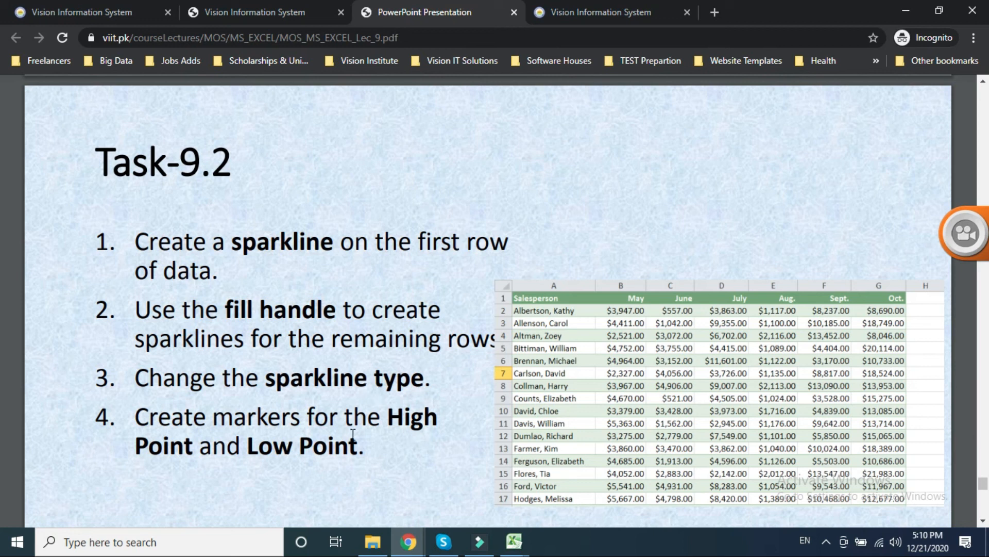
pyautogui.scroll(-3, 727, 368)
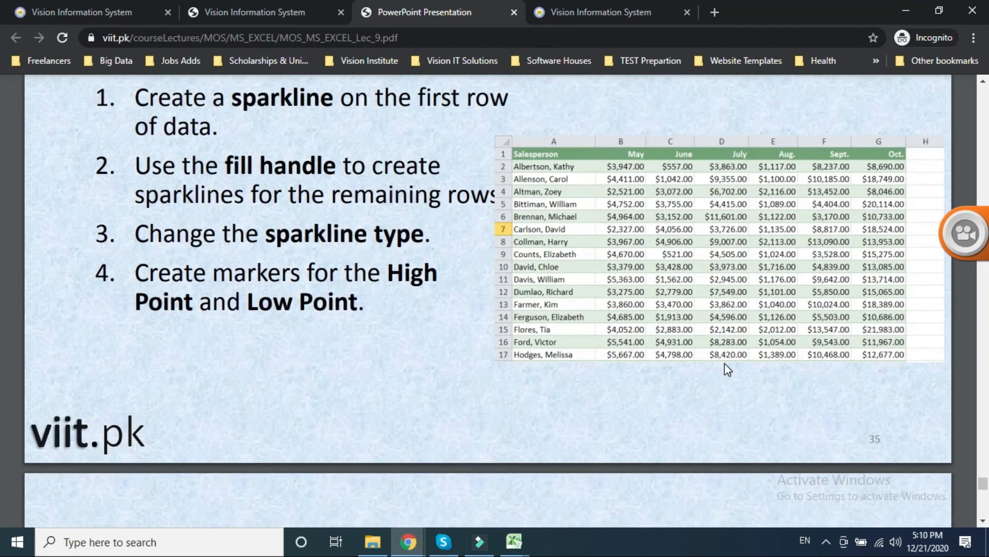
pyautogui.scroll(2, 724, 362)
pyautogui.scroll(-6, 724, 363)
pyautogui.scroll(4, 724, 363)
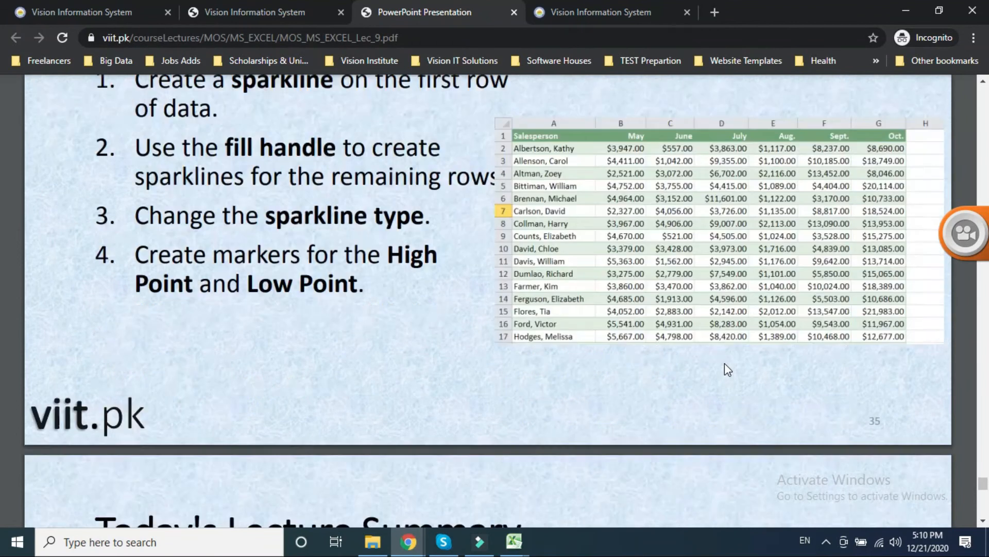
pyautogui.scroll(3, 725, 363)
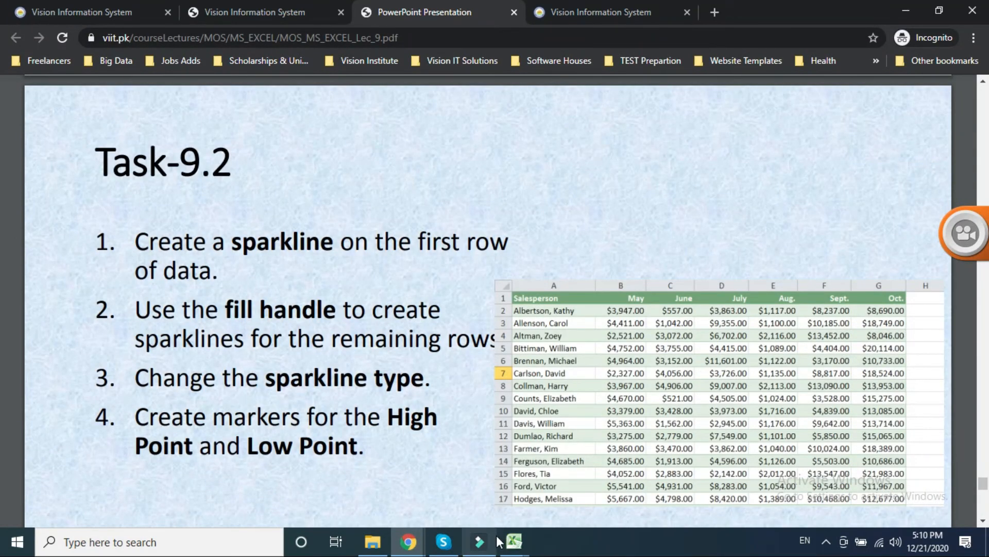
# Switch to Filmora and open its PC screen recorder
pyautogui.click(479, 545)
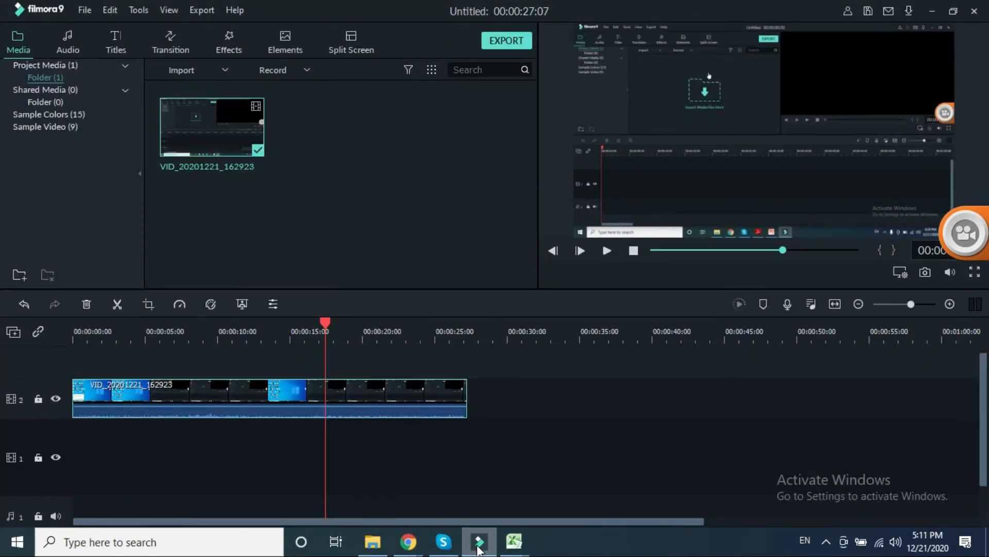
pyautogui.click(305, 69)
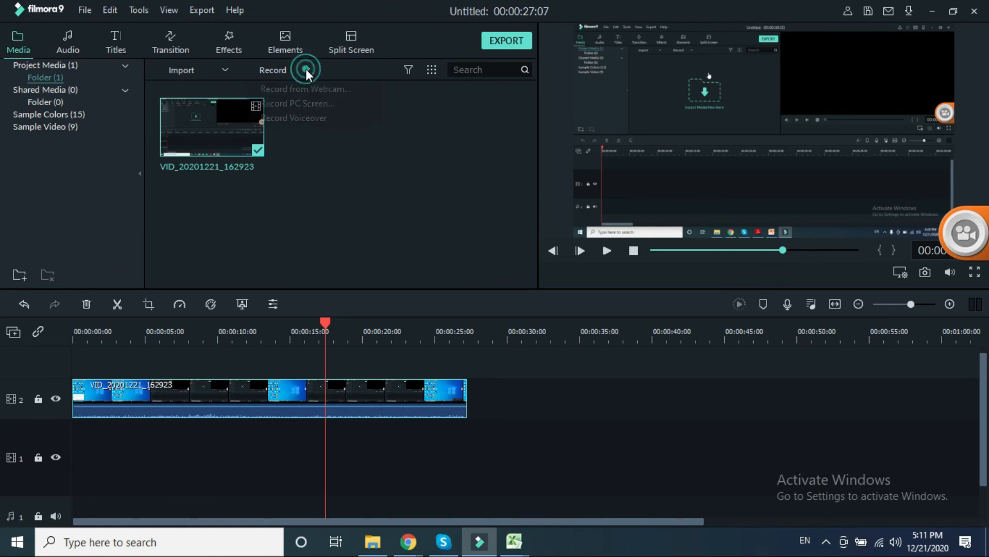
pyautogui.click(307, 111)
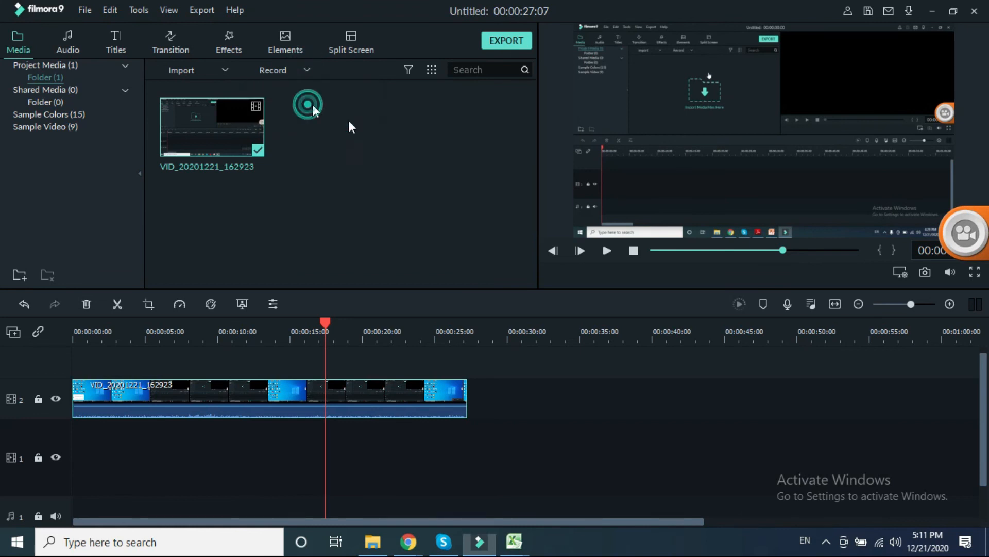